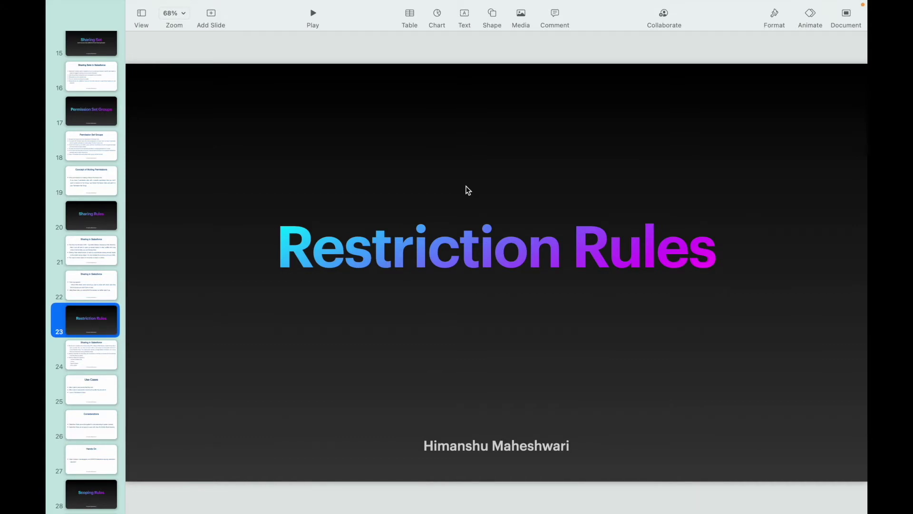
Advance the Keynote presentation to the Sharing in Salesforce slide, then on to Use Cases.
click(105, 353)
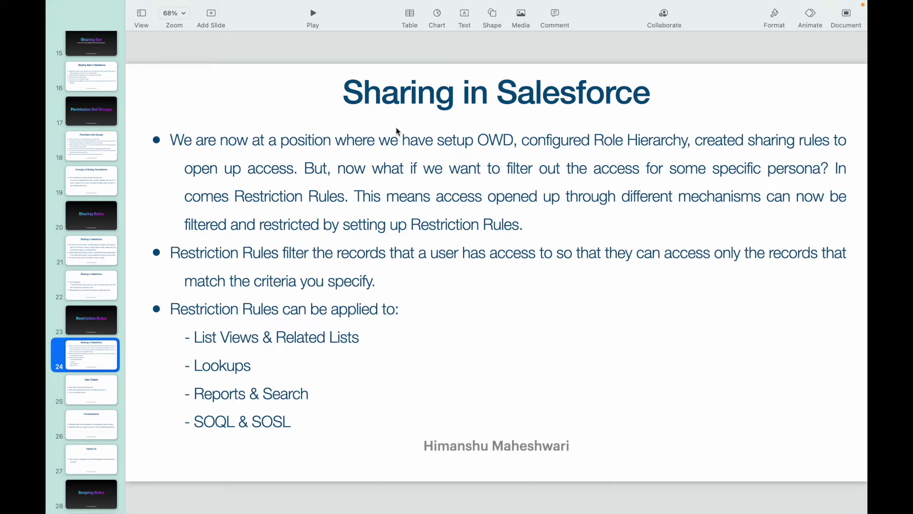
click(72, 398)
Switch to the Chrome window with Salesforce Setup and open Object Manager.
mouse_move(514, 4)
key(ctrl+Up)
click(547, 55)
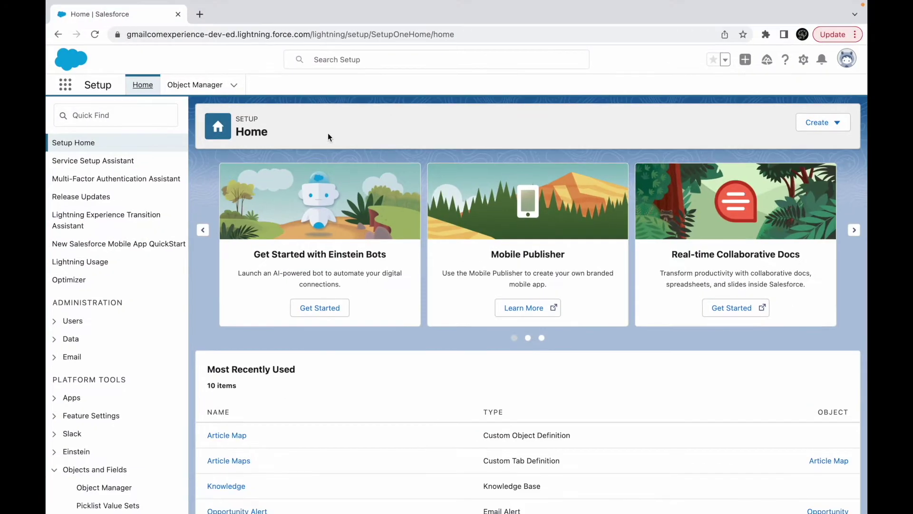
click(195, 84)
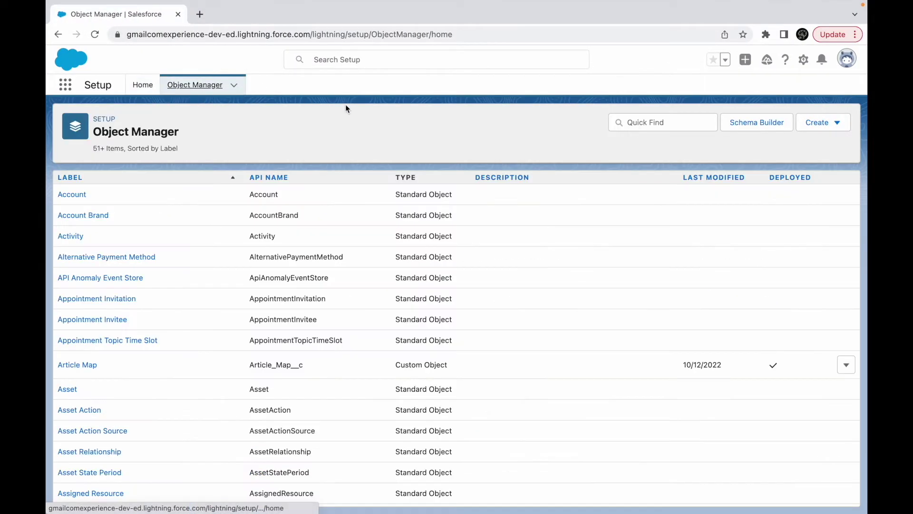
Look over the Account object, then return to the list and open Article Map's details.
scroll(398, 274, down, 6)
scroll(399, 274, up, 6)
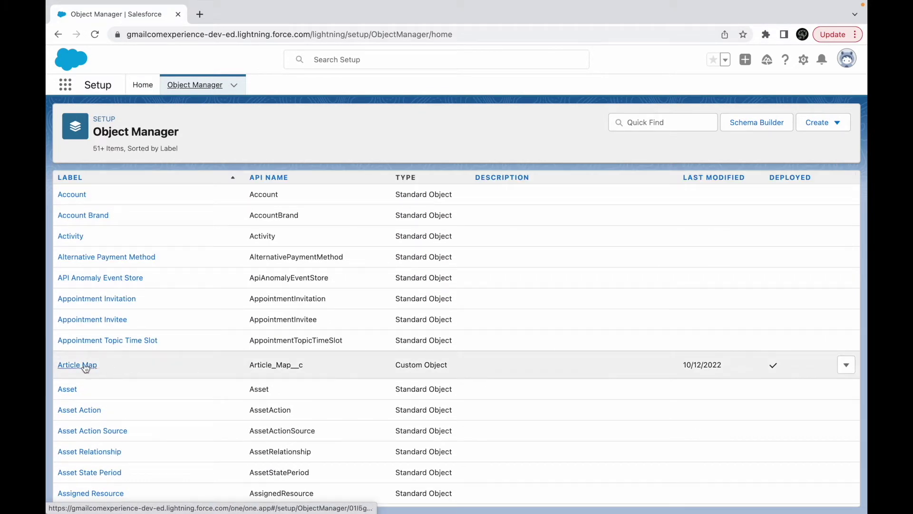
click(74, 196)
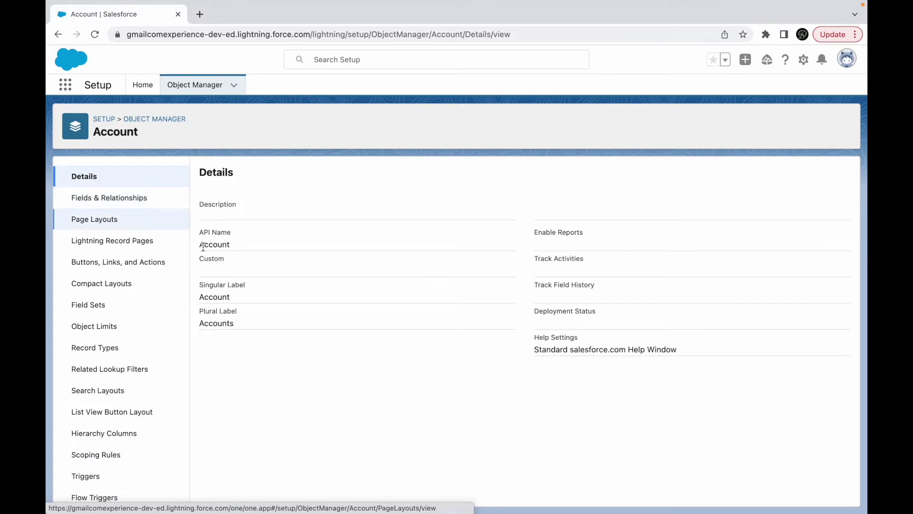
scroll(95, 456, down, 1)
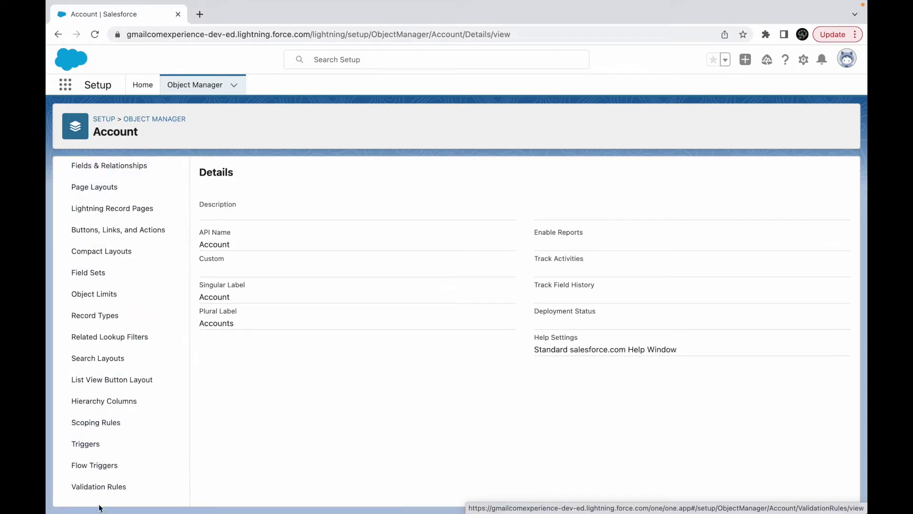
scroll(65, 481, up, 1)
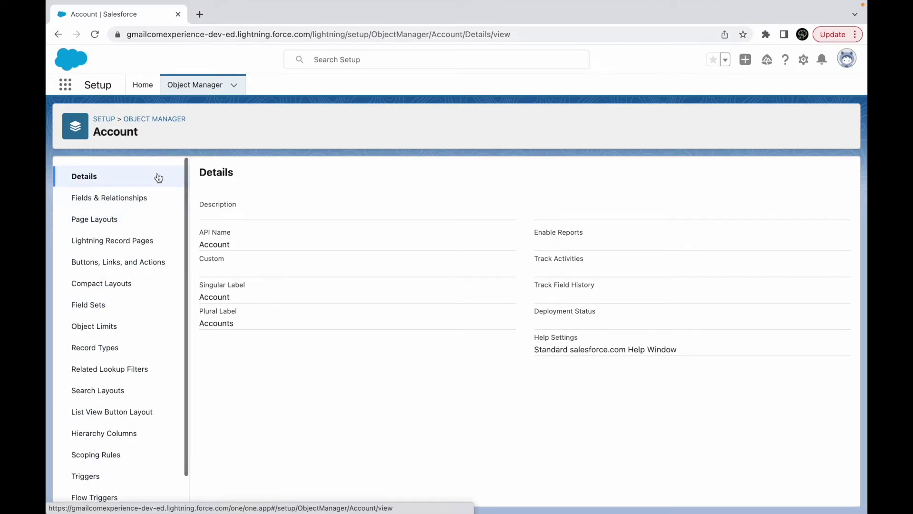
click(193, 85)
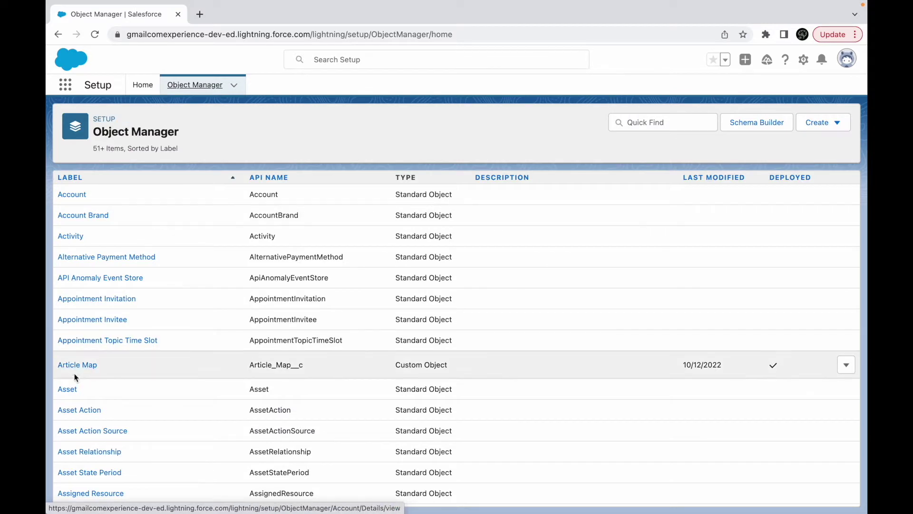
click(76, 367)
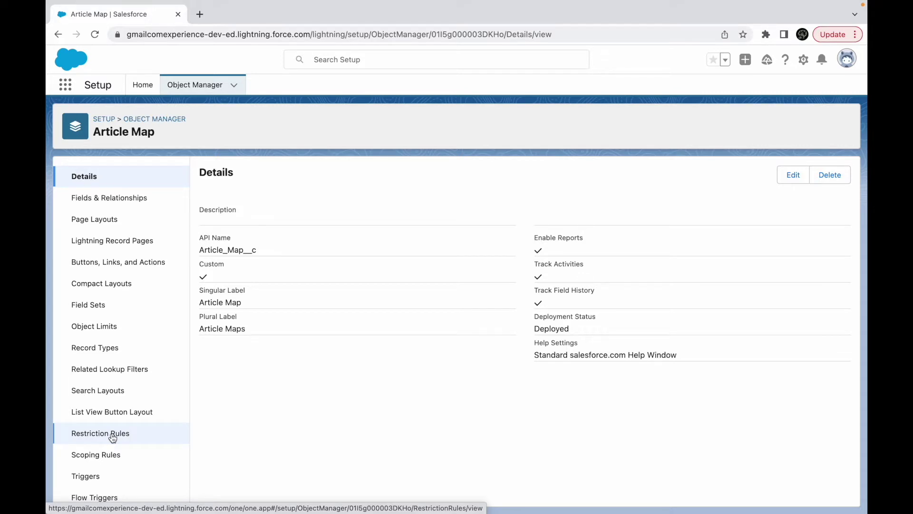
Show Article Map's Restriction Rules and begin a new rule.
click(113, 438)
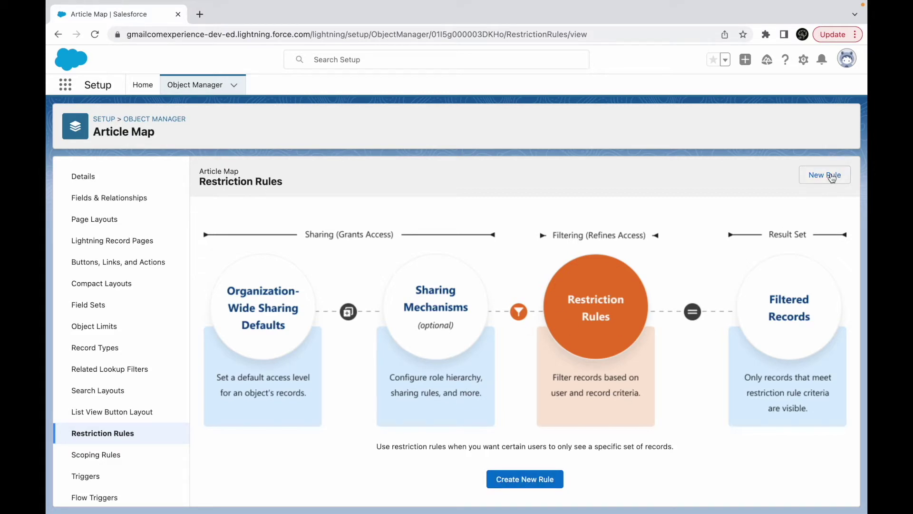
click(524, 479)
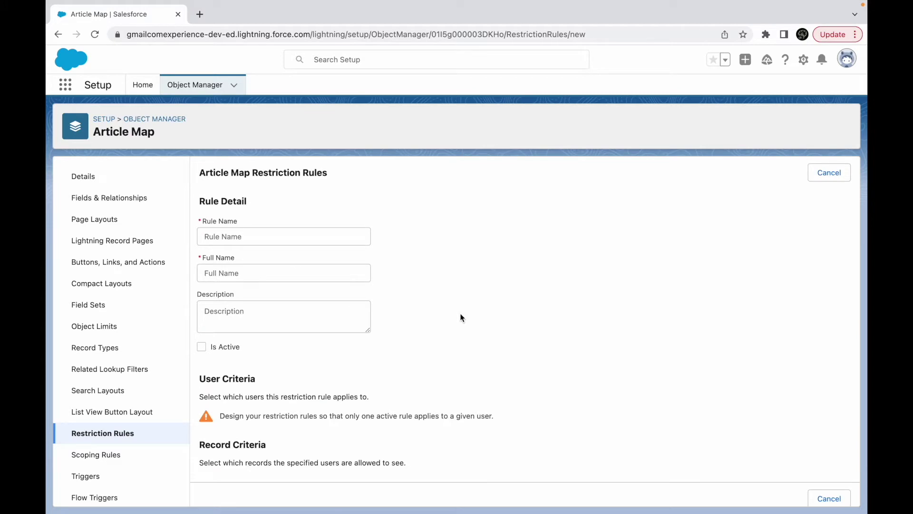
drag(252, 172, 364, 175)
click(364, 175)
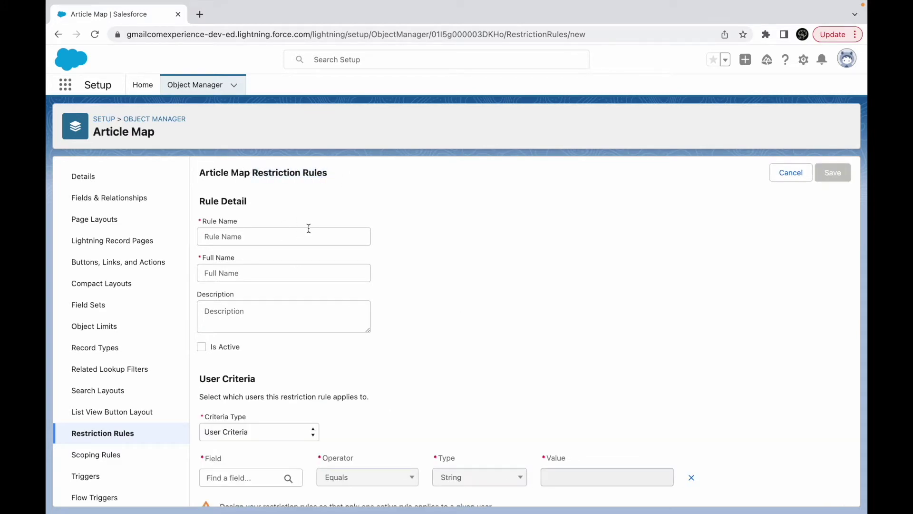
scroll(309, 228, down, 5)
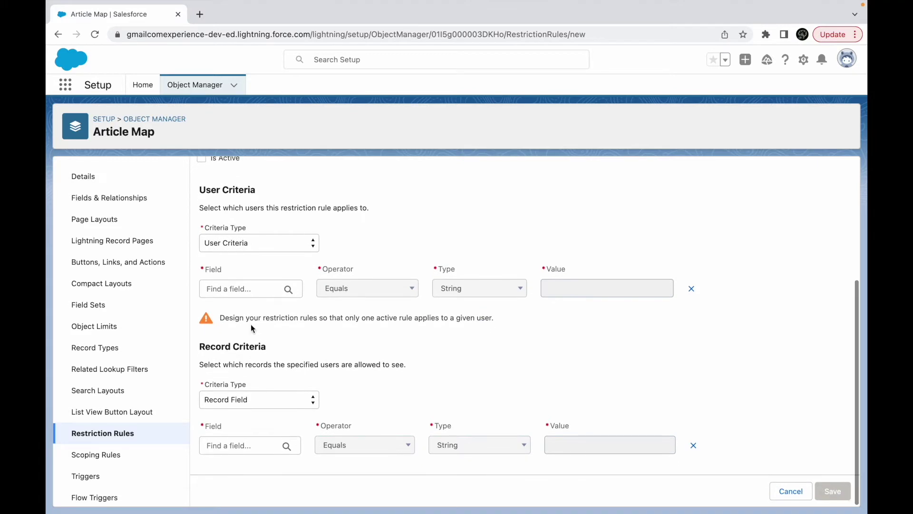
click(219, 318)
drag(220, 317, 506, 318)
click(508, 324)
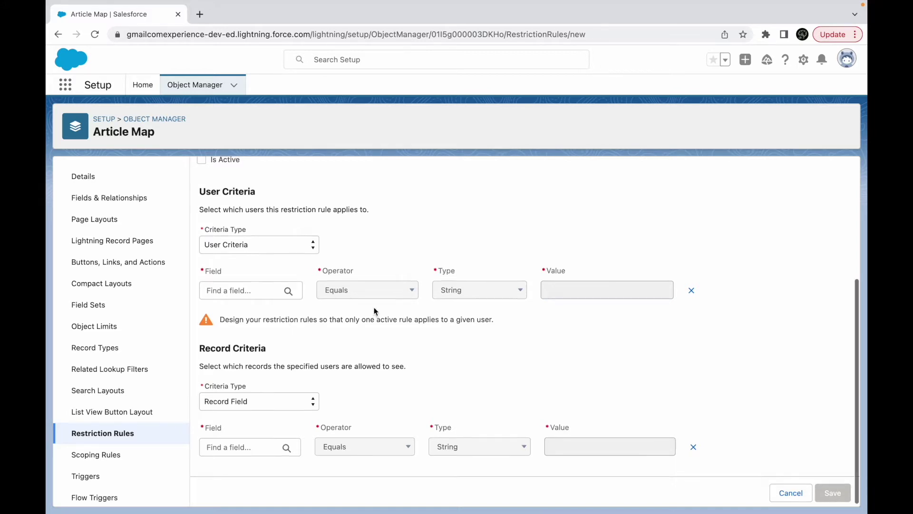
scroll(374, 311, up, 3)
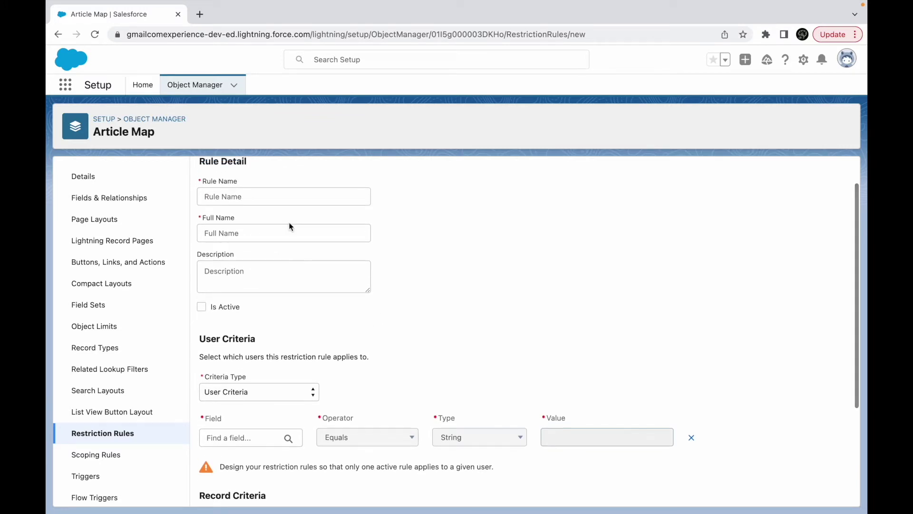
Name the rule 'Record ownership Restriction', auto-filling Full Name Record_ownership_Restriction.
click(269, 200)
text(Ma)
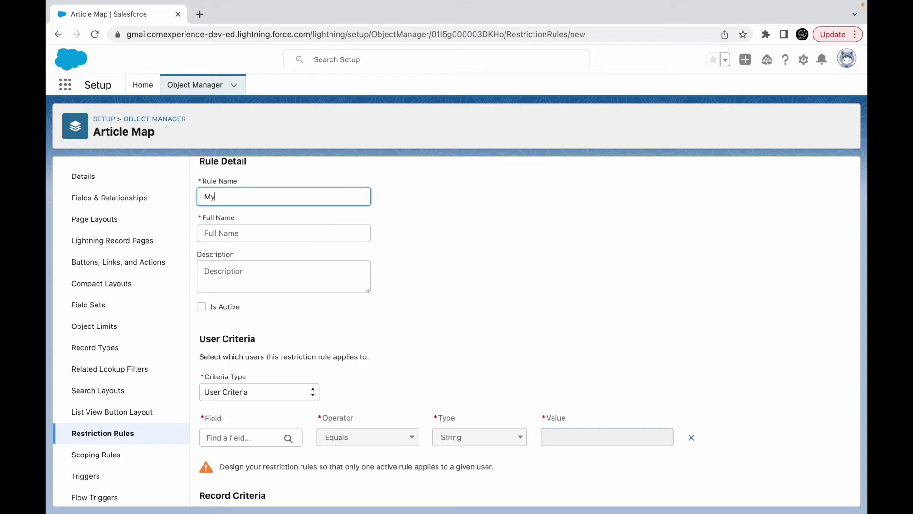
key(BackSpace)
key(BackSpace)
text(Record ownership Restr)
text(on)
key(Tab)
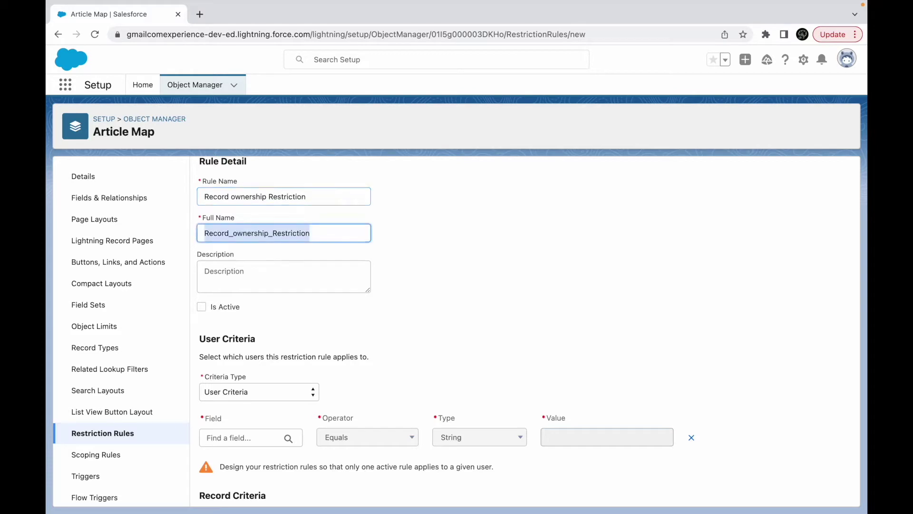
Mark the rule Is Active and review the user criteria explanation.
scroll(293, 313, down, 1)
click(201, 261)
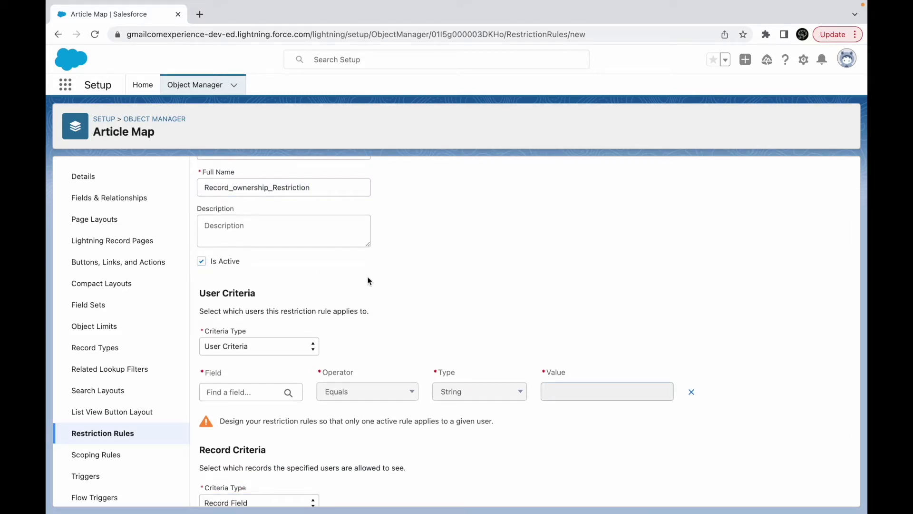
scroll(314, 305, down, 2)
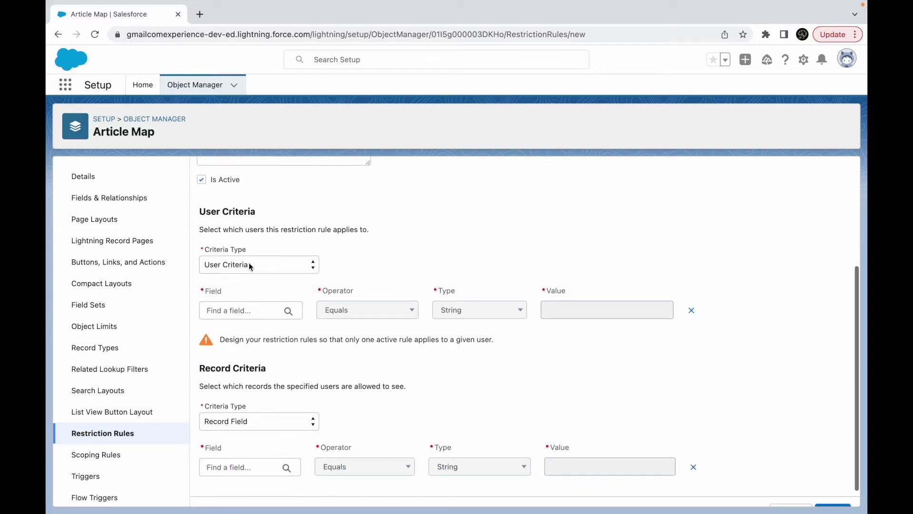
drag(223, 229, 332, 230)
click(360, 229)
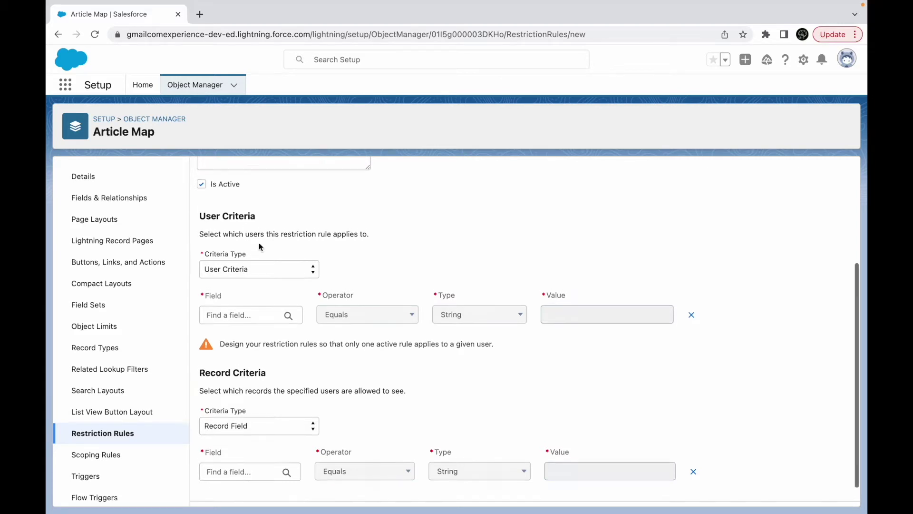
scroll(258, 240, up, 3)
scroll(279, 231, down, 2)
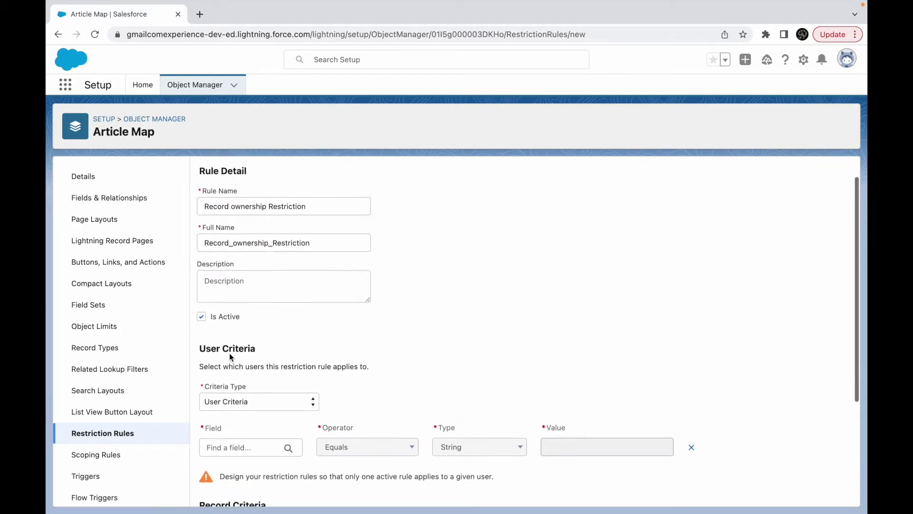
Keep the Criteria Type as User Criteria after briefly trying Permission Criteria.
click(223, 328)
click(263, 339)
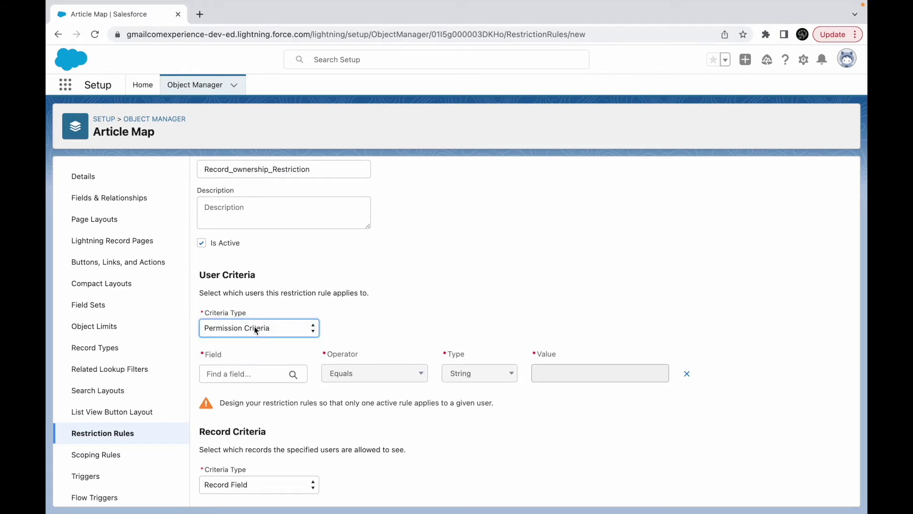
click(255, 327)
click(234, 316)
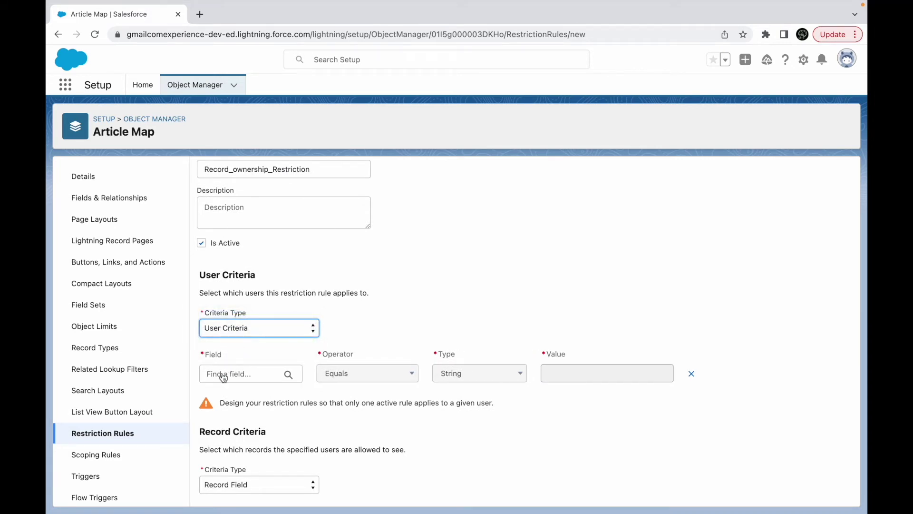
Set the user criteria field to User ID ($User.Id).
click(222, 372)
click(344, 215)
scroll(382, 277, down, 6)
scroll(383, 279, up, 2)
scroll(382, 279, up, 4)
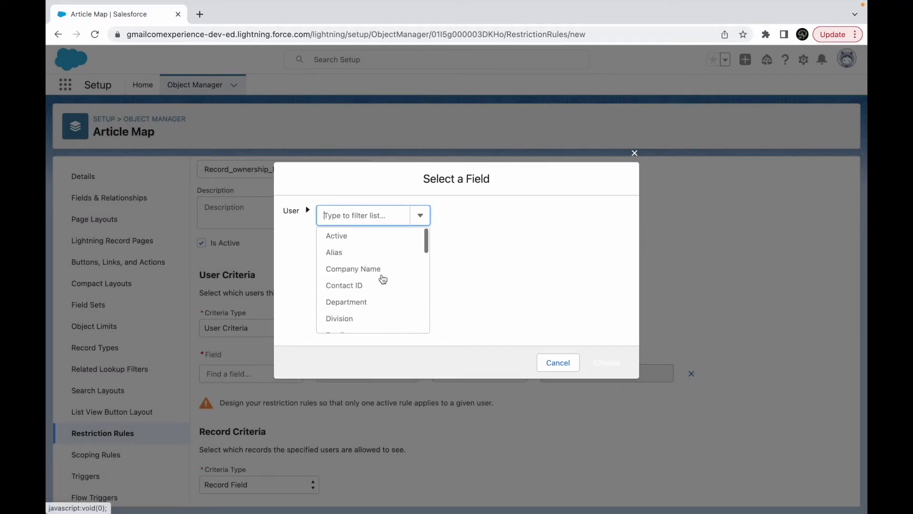
click(350, 215)
text(Id)
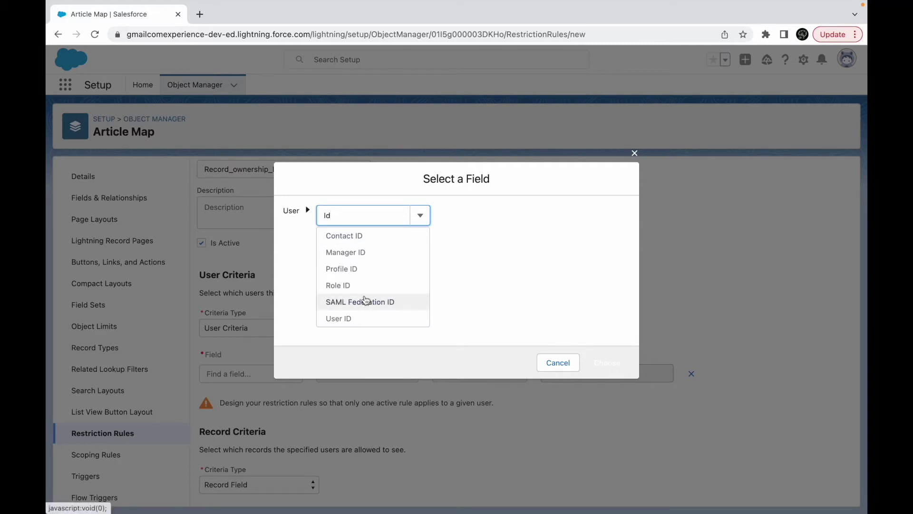
click(357, 318)
click(603, 363)
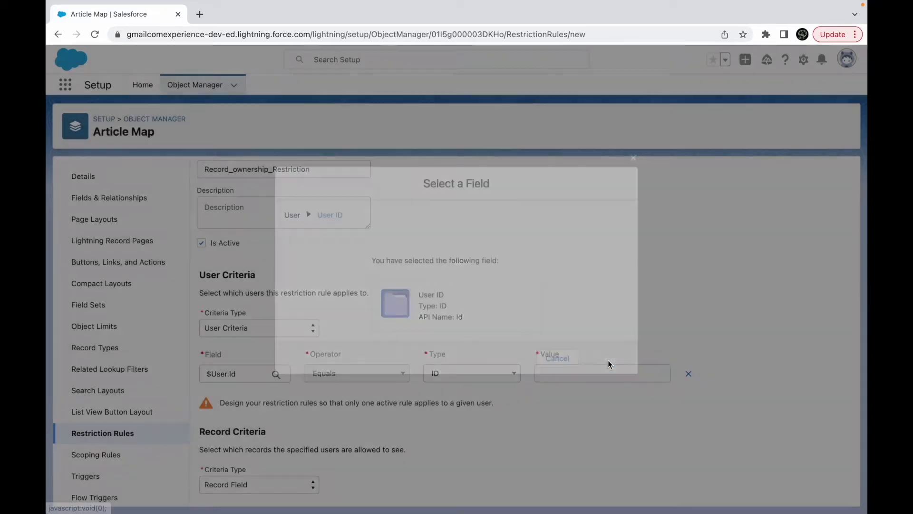
Set the criterion value type back to ID after trying Current User and a field value.
click(492, 375)
click(456, 387)
click(518, 378)
click(574, 376)
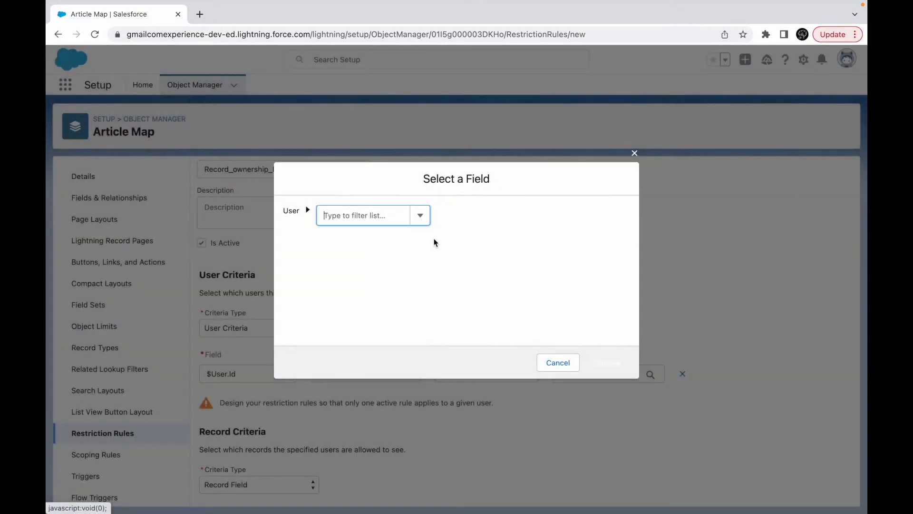
click(373, 218)
text(Id)
click(547, 363)
click(518, 375)
click(465, 360)
click(602, 371)
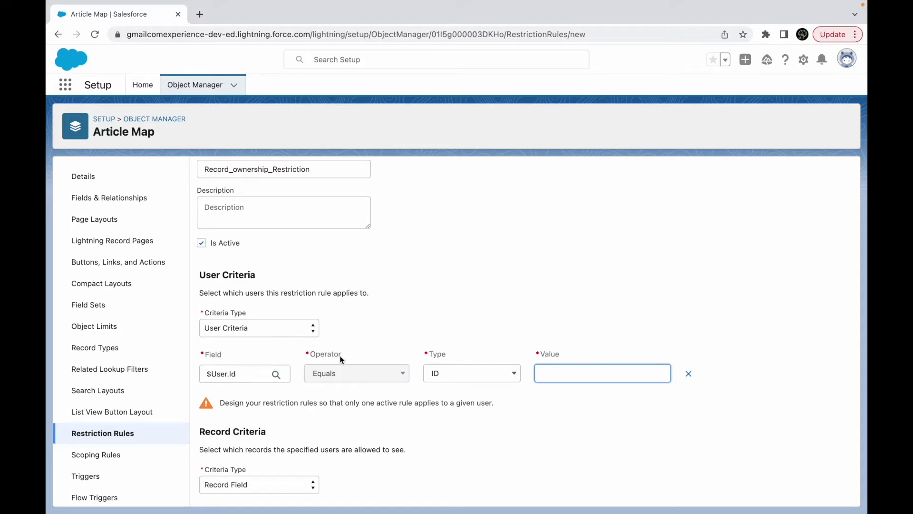
Change the user criteria field to Profile ID ($User.ProfileId).
click(257, 378)
click(352, 215)
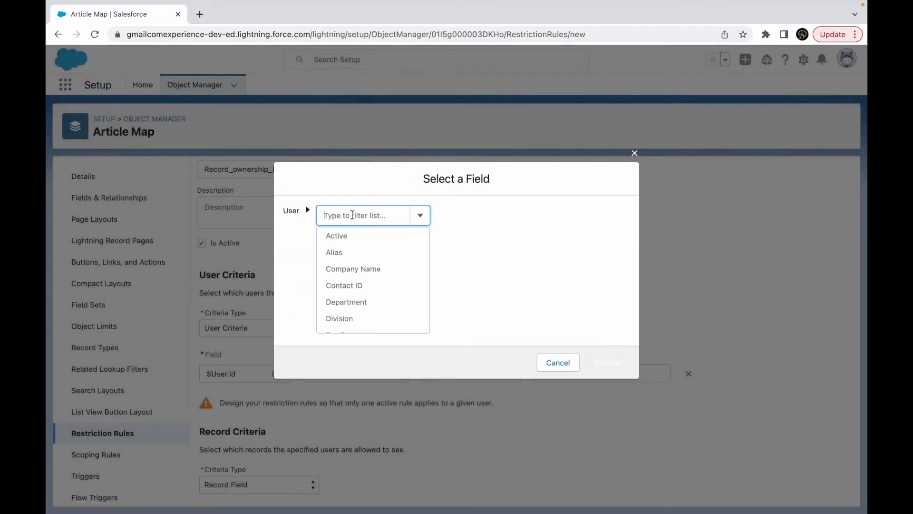
text(Profile)
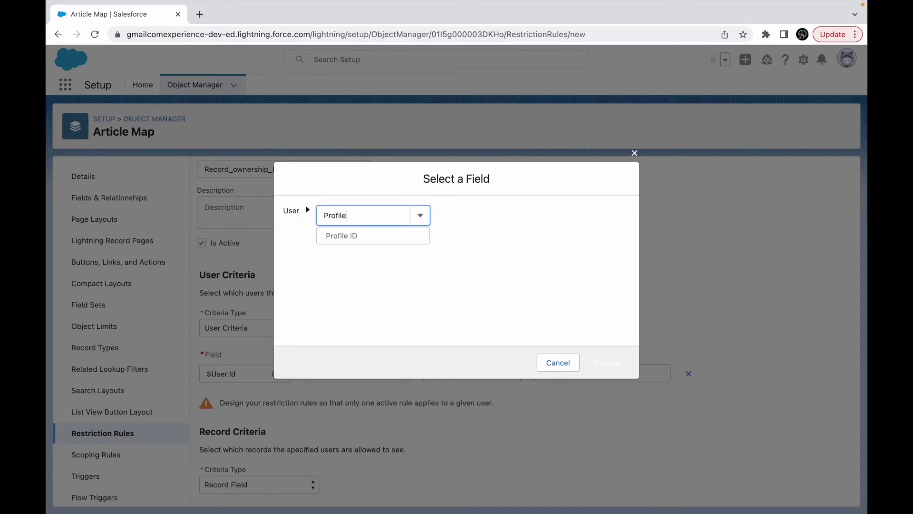
click(367, 238)
click(600, 354)
Set type to Current User with value $User.ProfileId.
click(492, 373)
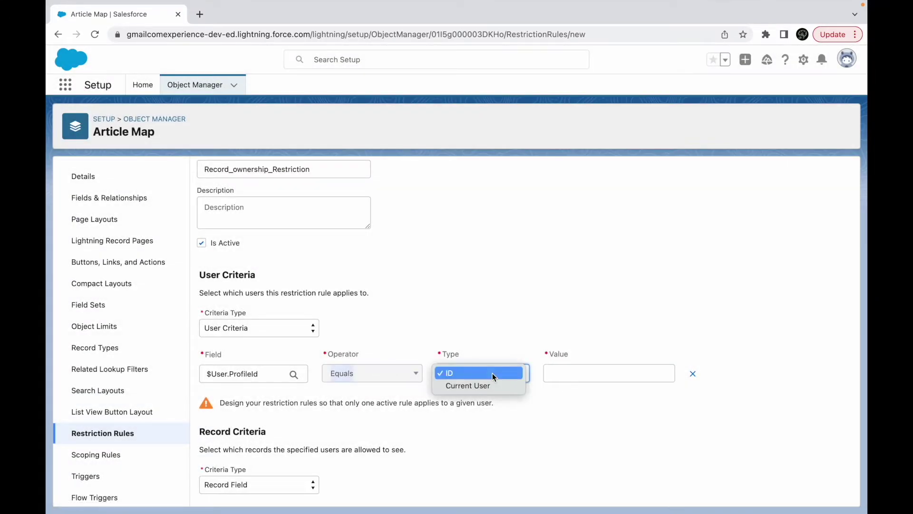
click(495, 385)
click(599, 373)
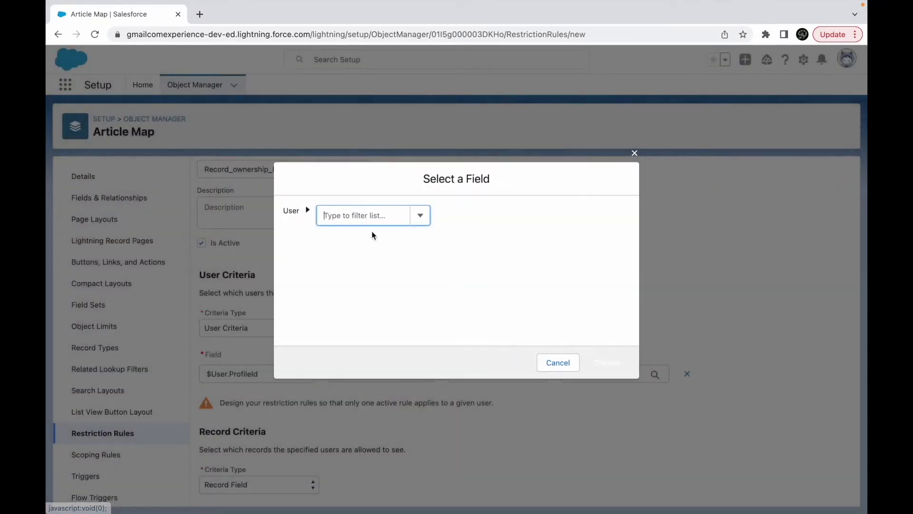
click(348, 218)
text(Profile)
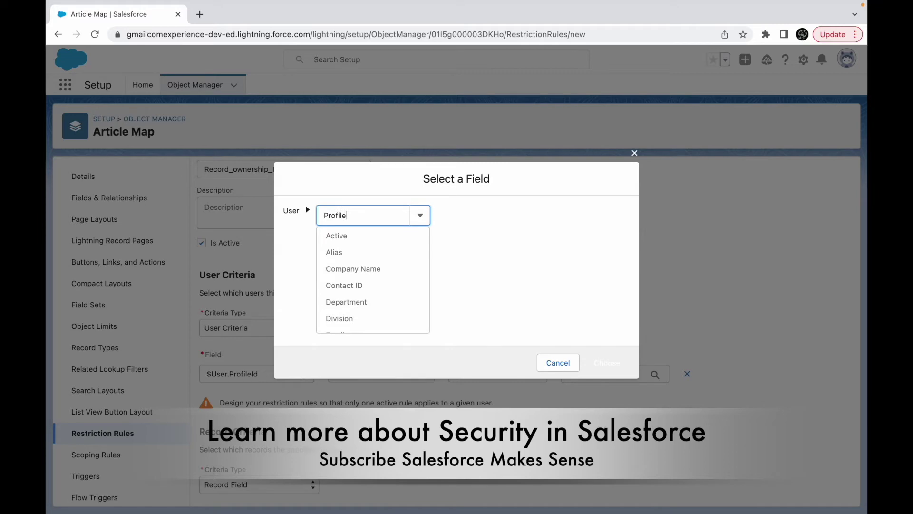
click(359, 236)
click(608, 362)
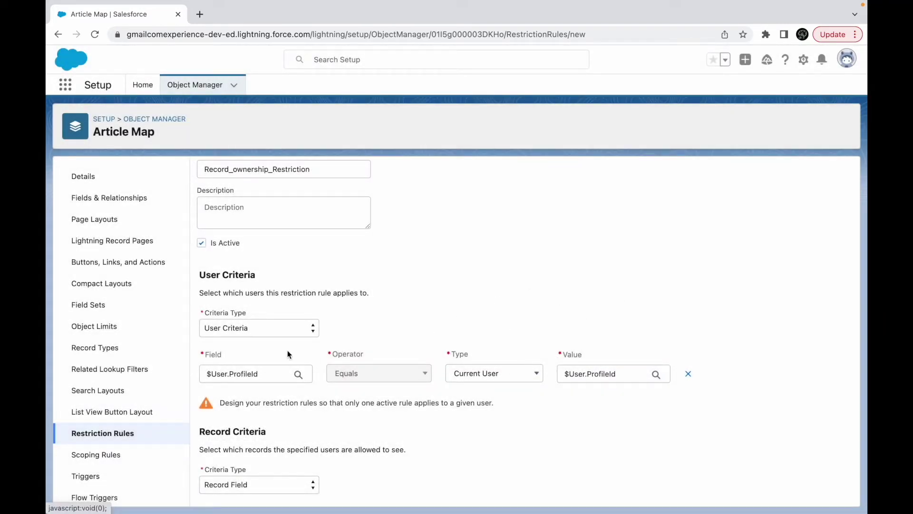
scroll(345, 419, down, 2)
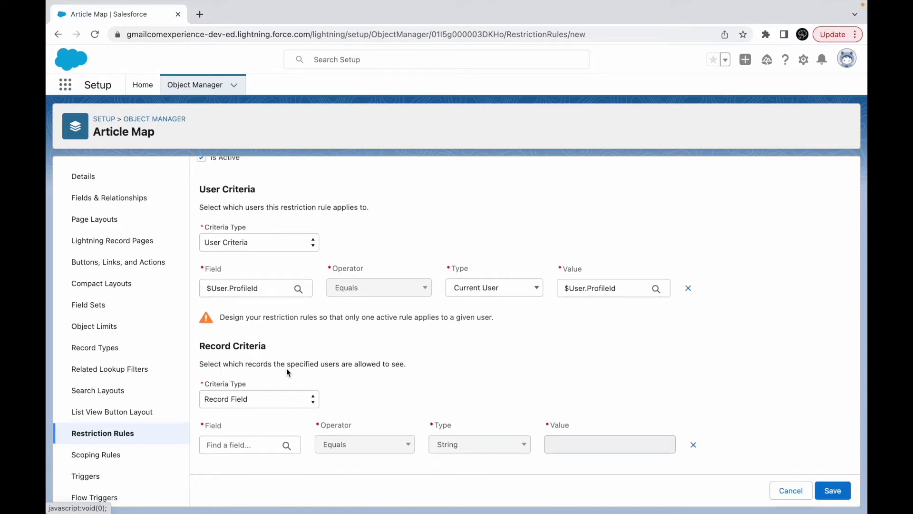
Switch the criterion field to $User.Department, keeping type String with the value box ready.
click(269, 288)
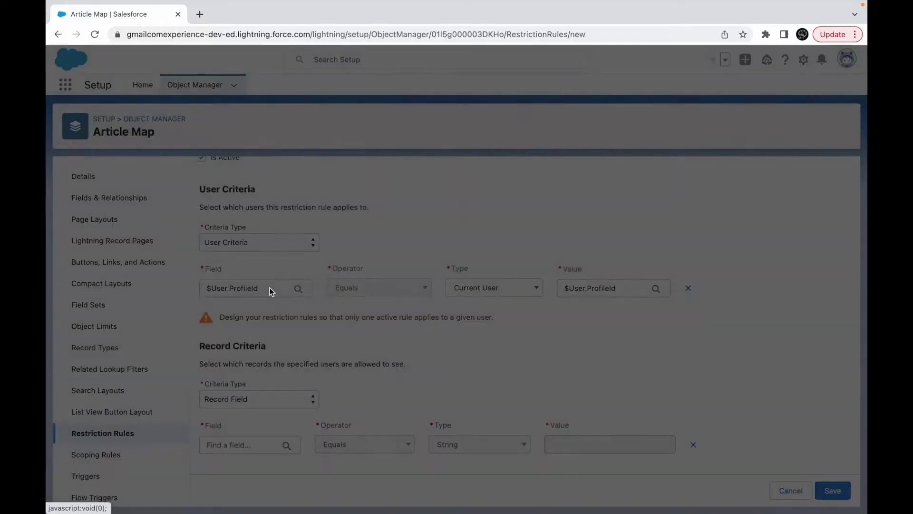
click(359, 218)
text(Zip C)
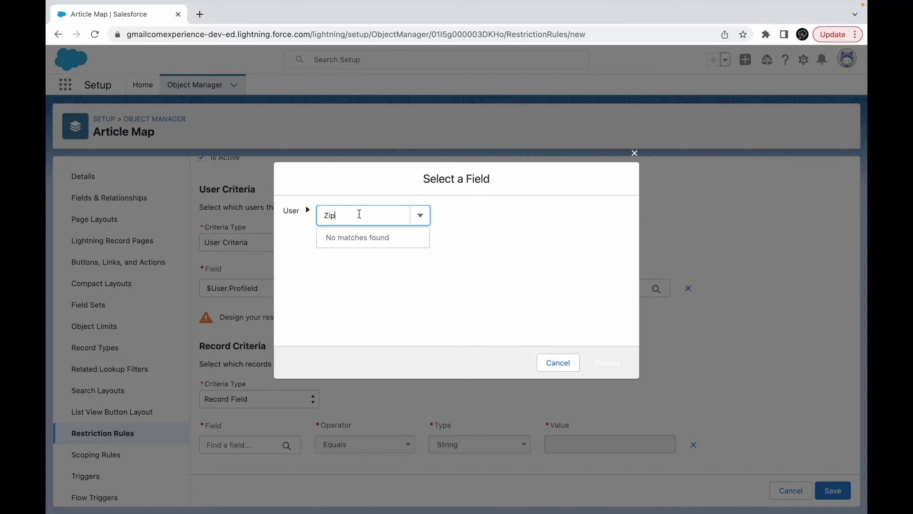
key(BackSpace)
text(City)
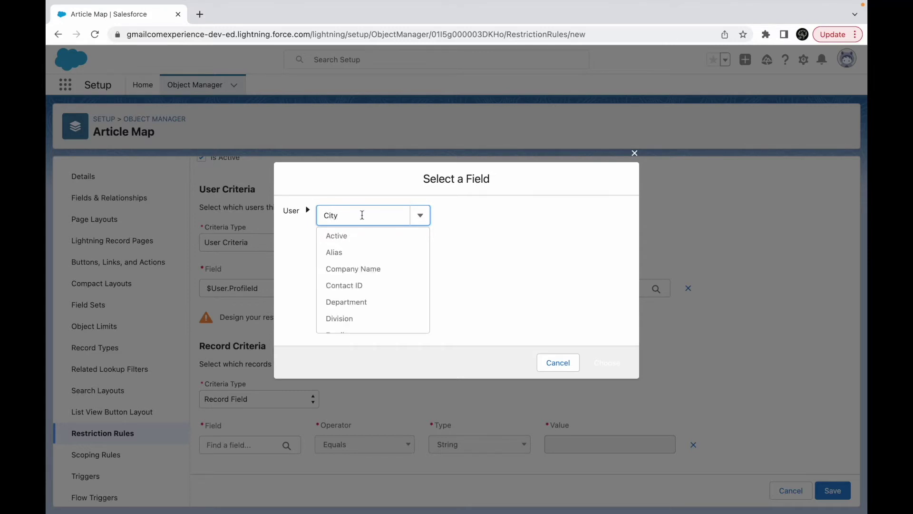
key(BackSpace)
key(BackSpace)
key(BackSpace)
key(BackSpace)
scroll(373, 284, down, 3)
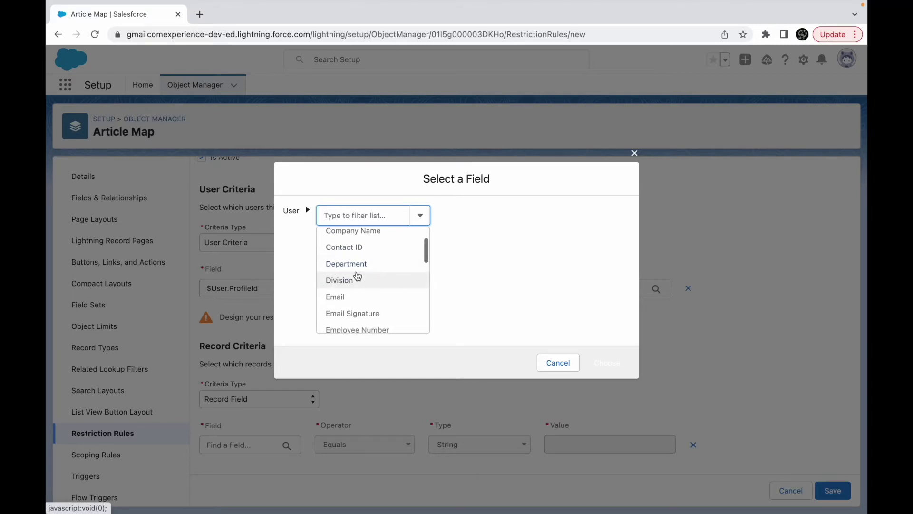
click(348, 264)
click(617, 360)
click(579, 284)
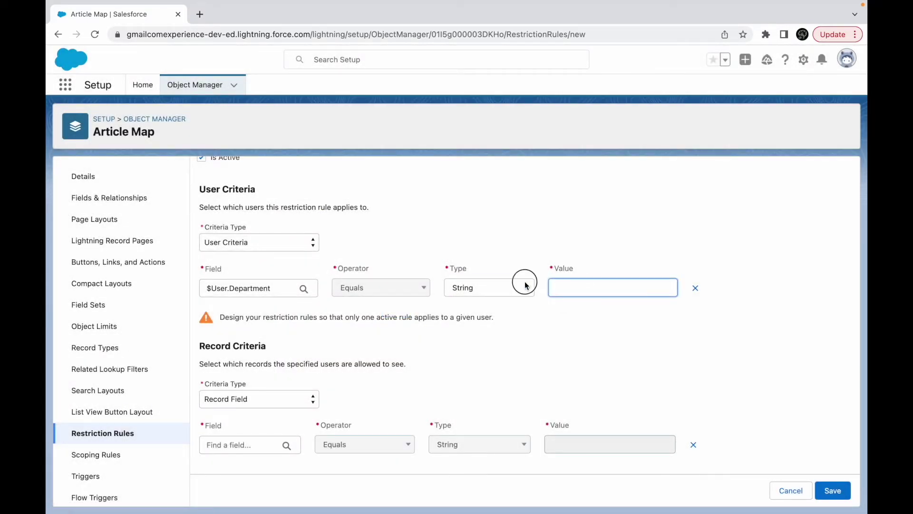
click(525, 285)
click(565, 288)
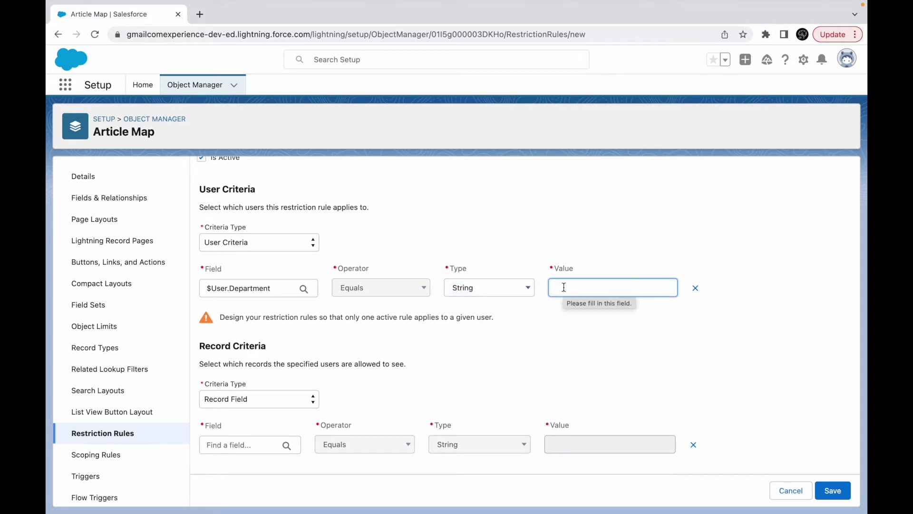
Enter 'Architecture Design' as the Department value and keep Record Field as record criteria type.
text(Architectur)
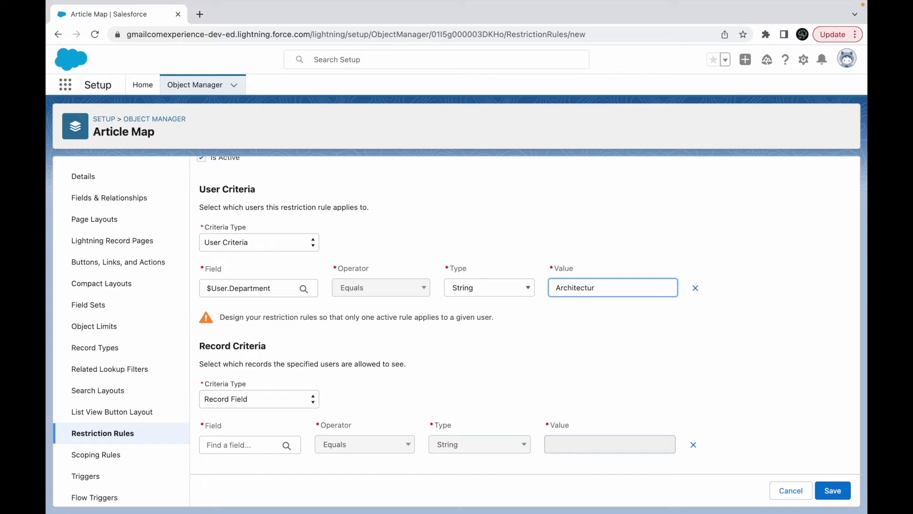
text(e Design)
click(591, 333)
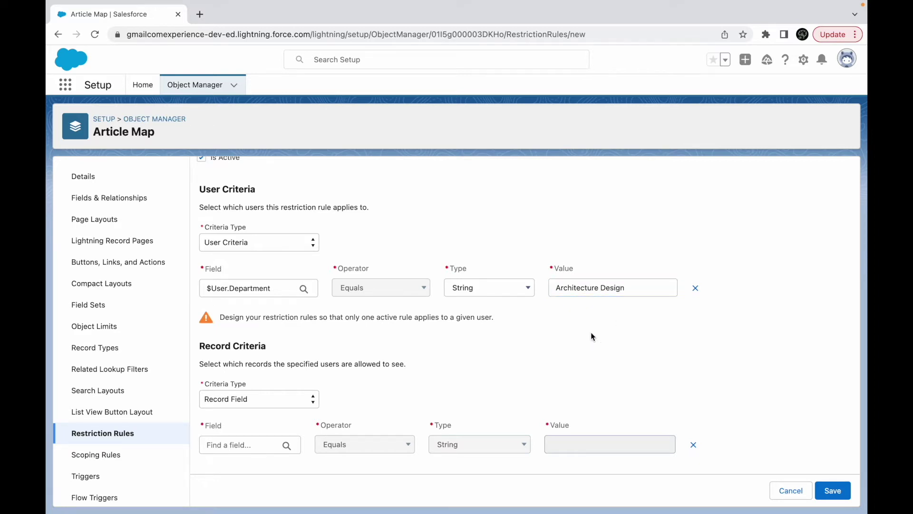
click(281, 399)
click(291, 398)
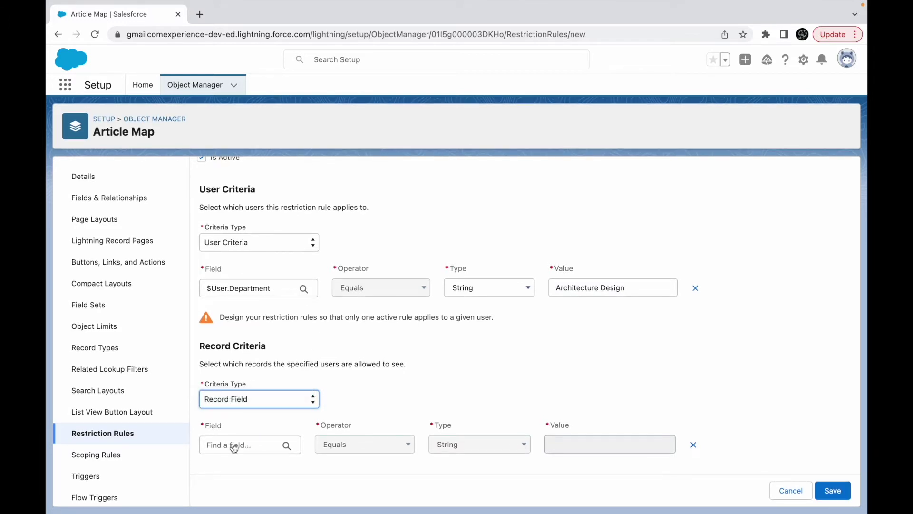
Browse Article Map fields for the record criterion, then cancel without choosing one.
click(233, 444)
click(378, 216)
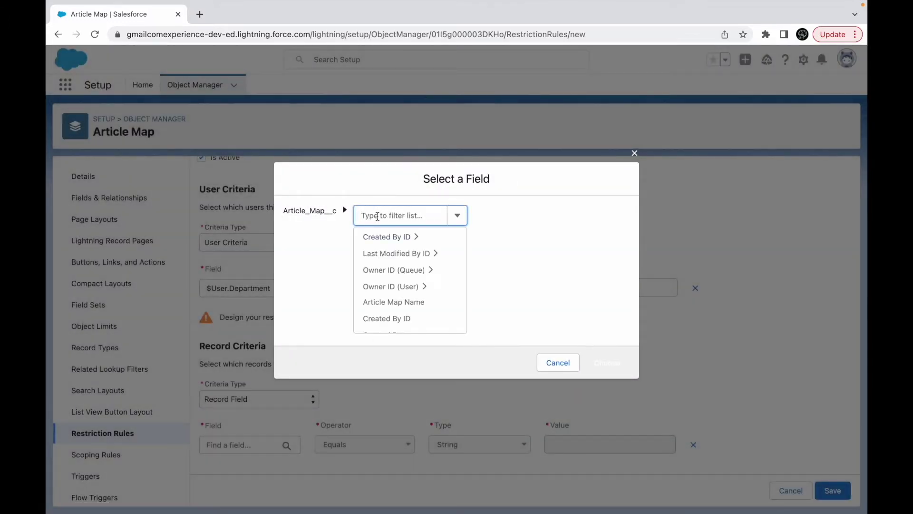
scroll(399, 275, down, 3)
click(556, 363)
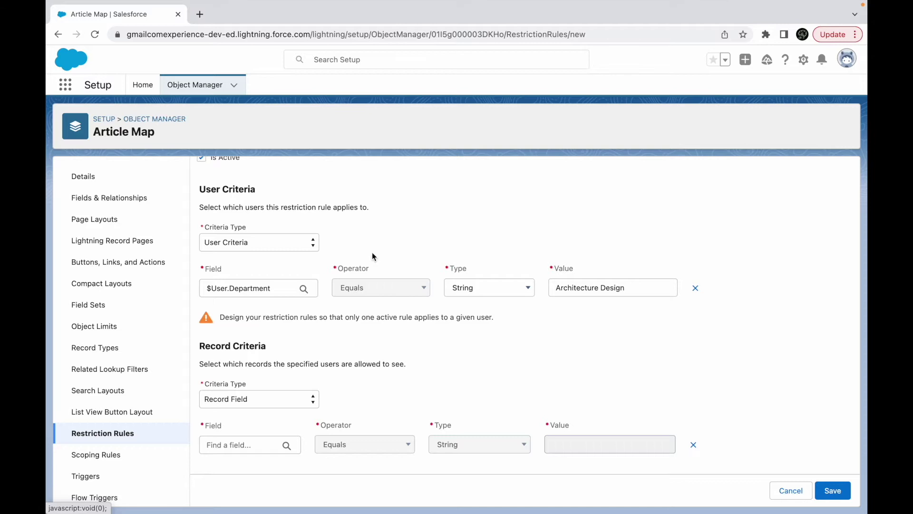
Start a new Picklist custom field on Article Map.
click(120, 200)
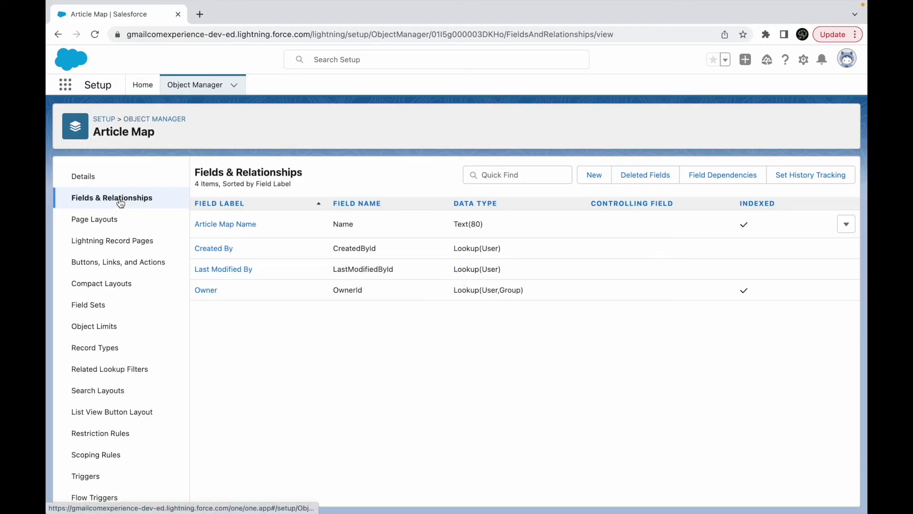
click(595, 175)
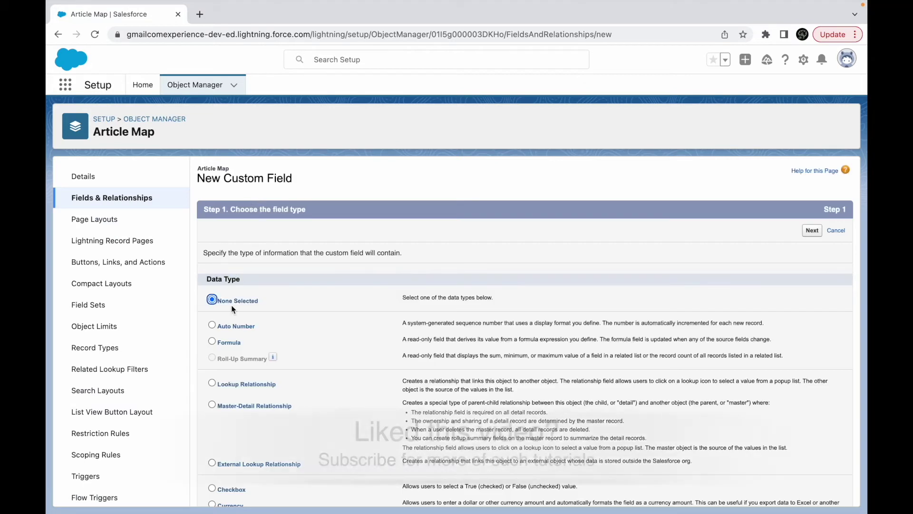
scroll(242, 375, down, 1)
scroll(242, 375, down, 5)
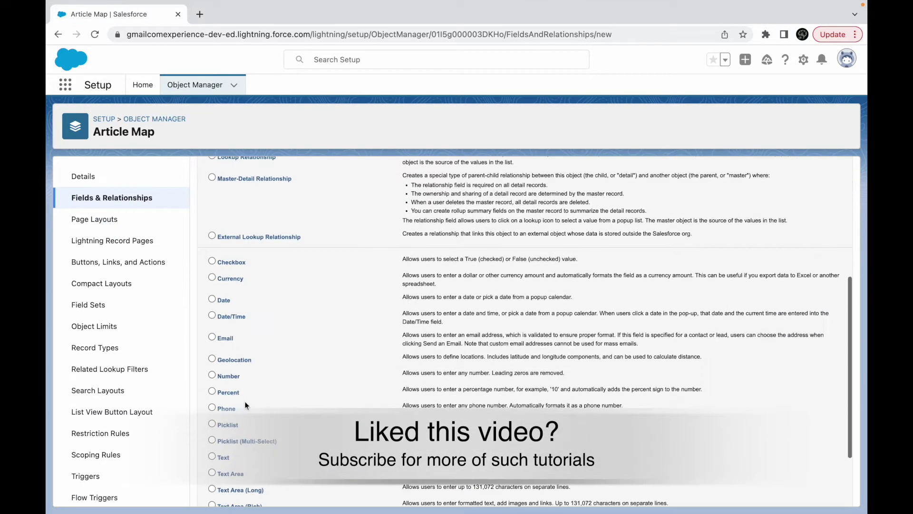
scroll(658, 300, up, 5)
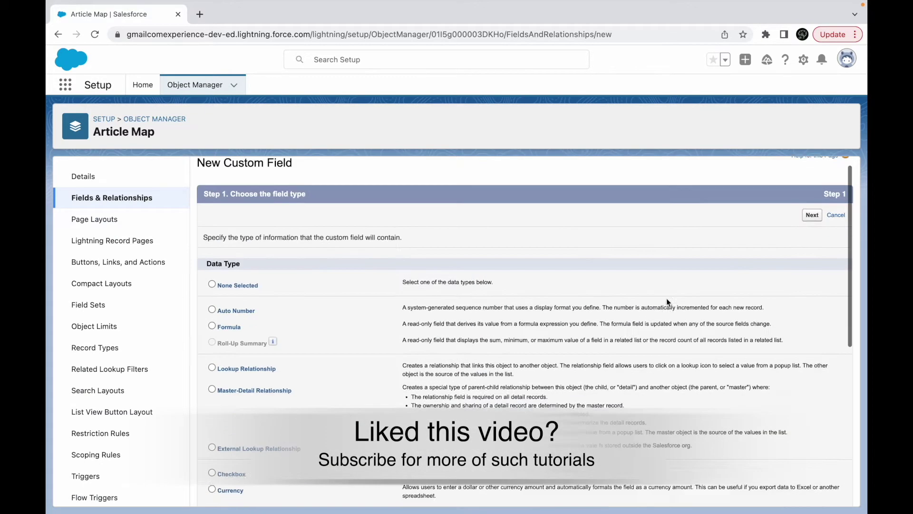
click(812, 232)
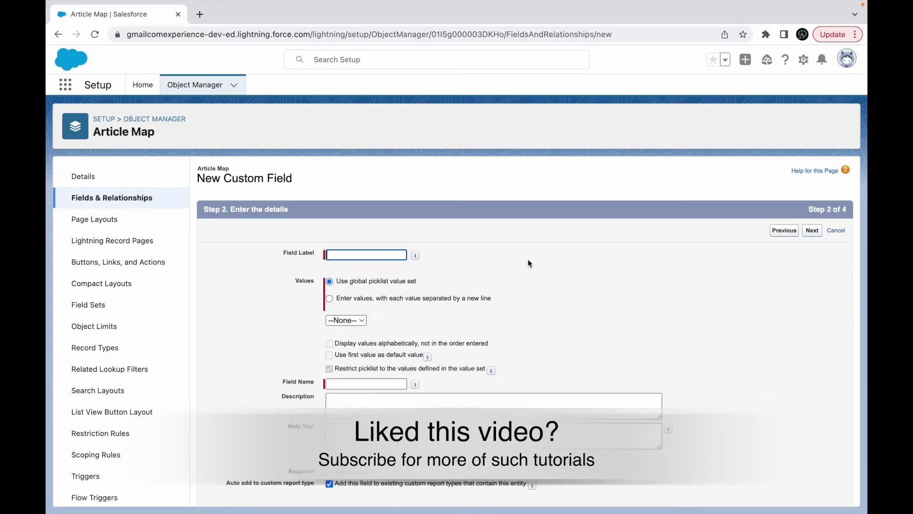
Label the field Design Terms with values Architecture, Intellect, Capex and All of the above.
text(Design Terms)
click(403, 301)
click(362, 330)
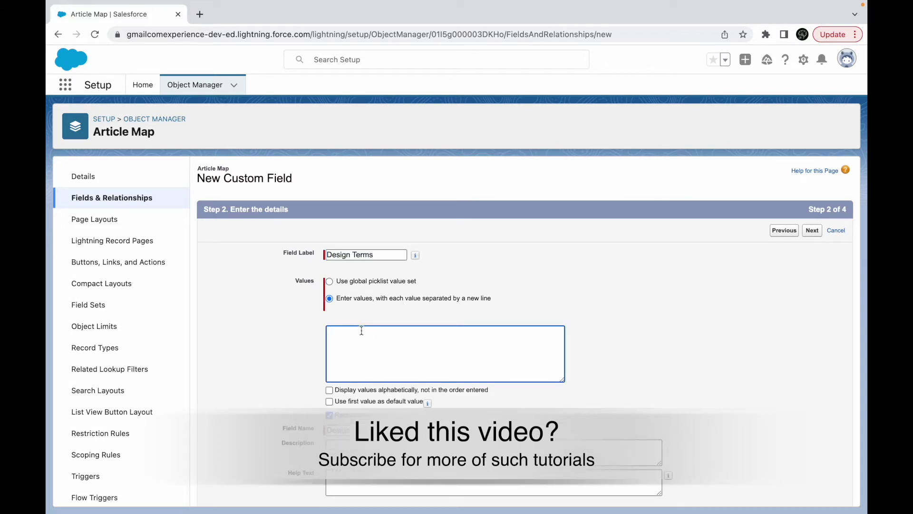
text(Architecture)
key(Return)
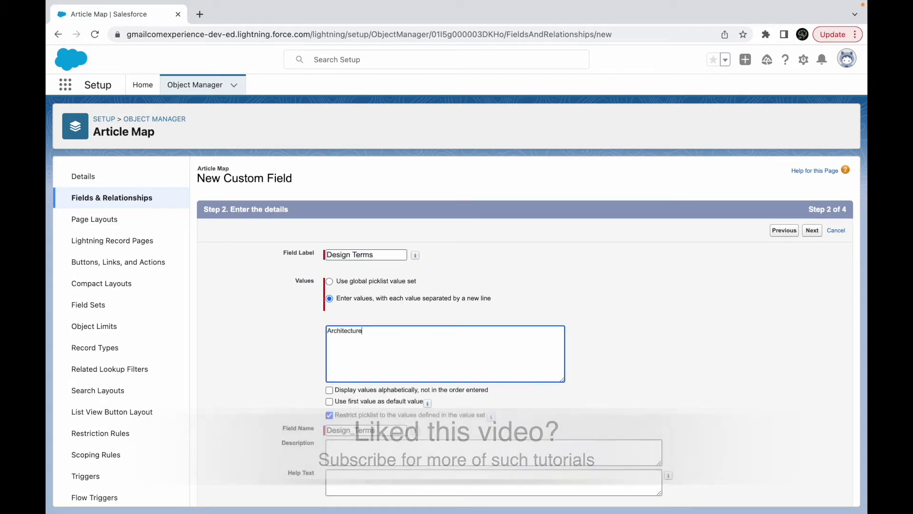
text(Intellect)
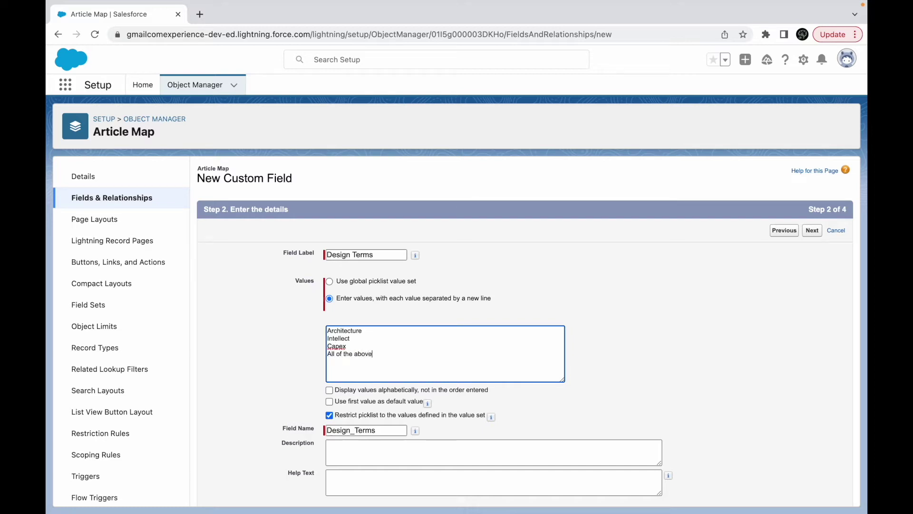
Toggle restriction to defined values, accept default security and layouts, and save the field.
scroll(390, 397, down, 3)
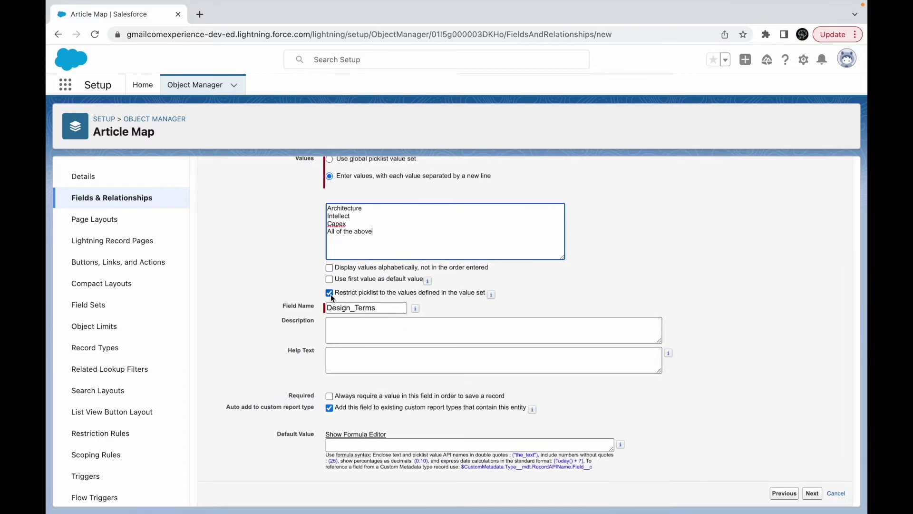
click(329, 293)
click(811, 492)
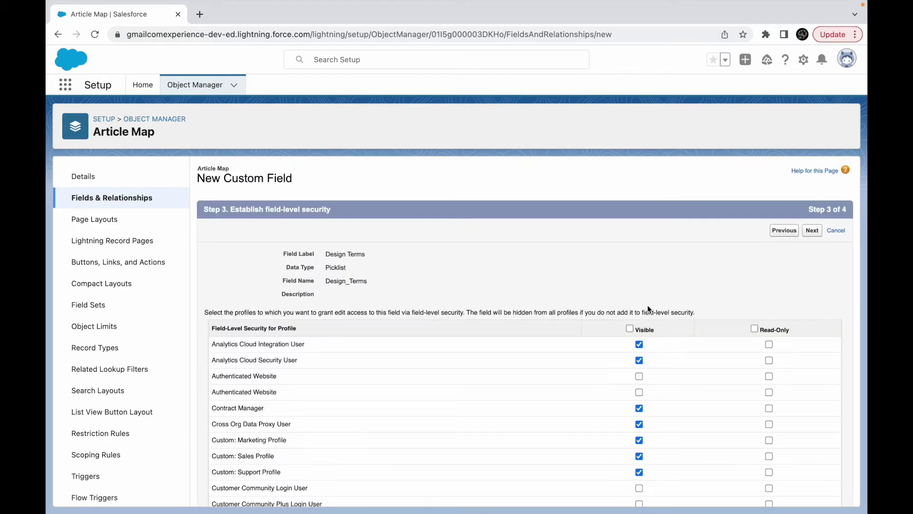
click(813, 233)
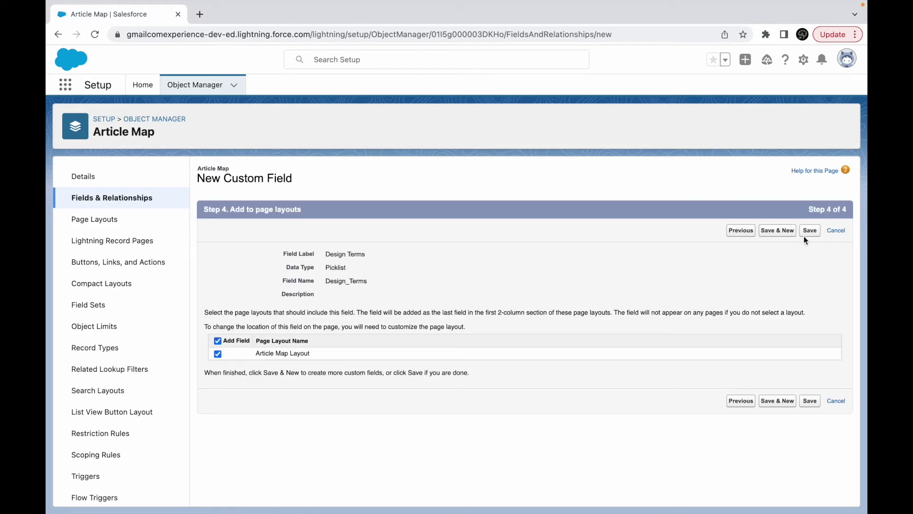
click(809, 232)
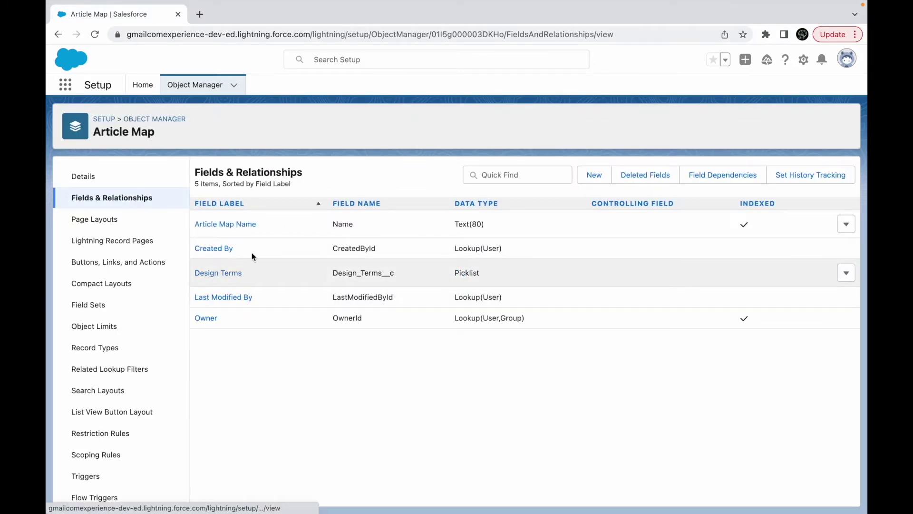
Duplicate the browser tab and go to the Article Maps records.
right_click(146, 13)
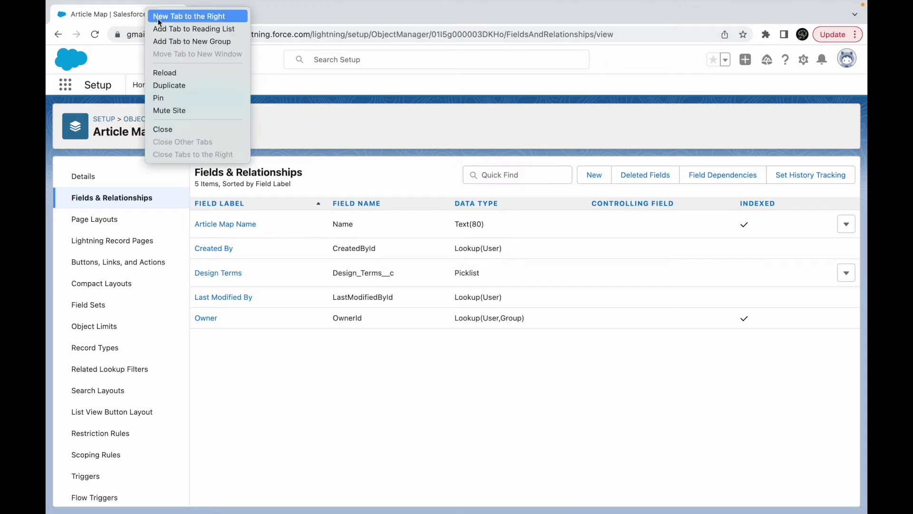
click(195, 87)
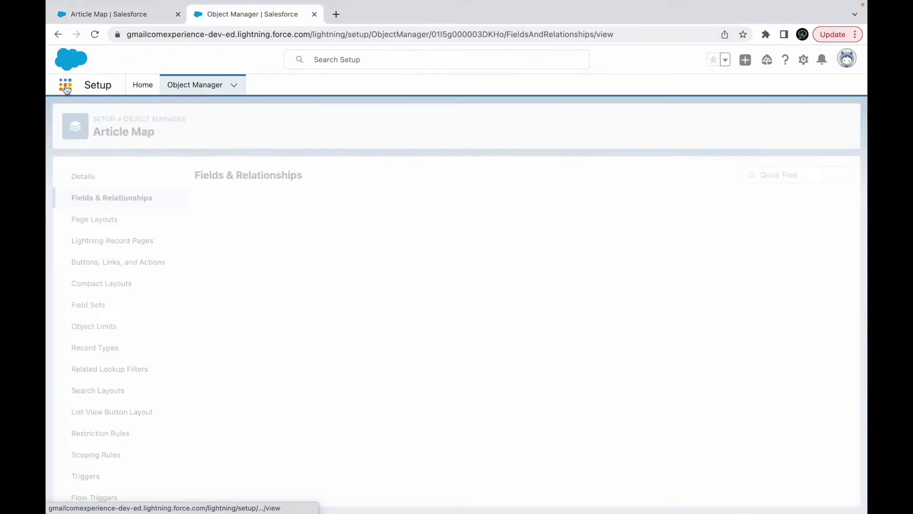
click(66, 86)
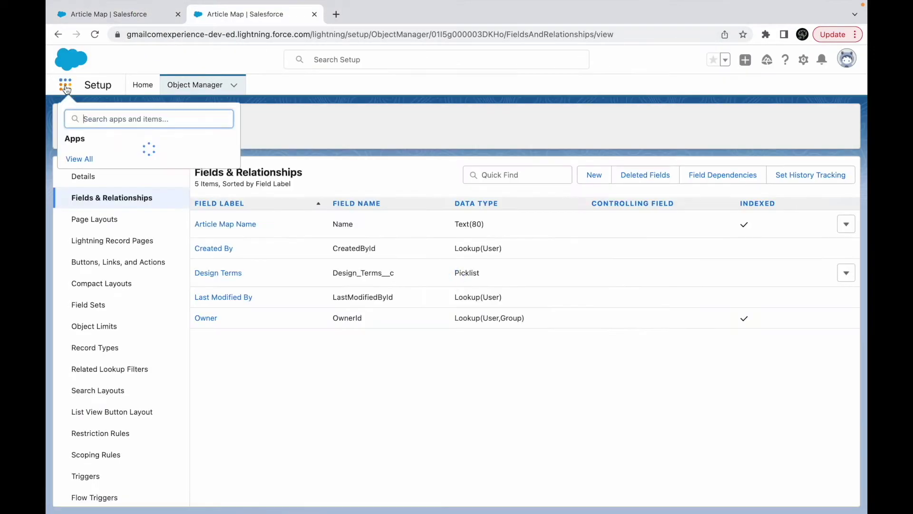
text(artic)
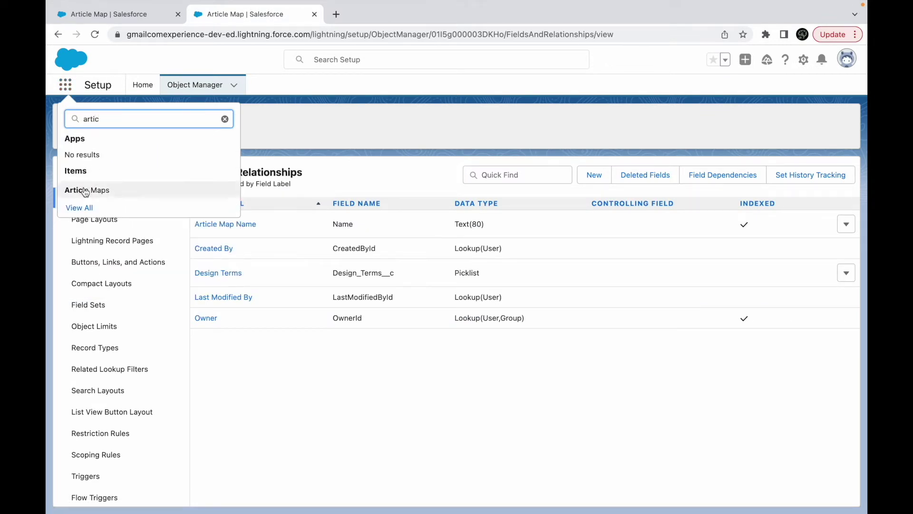
key(Return)
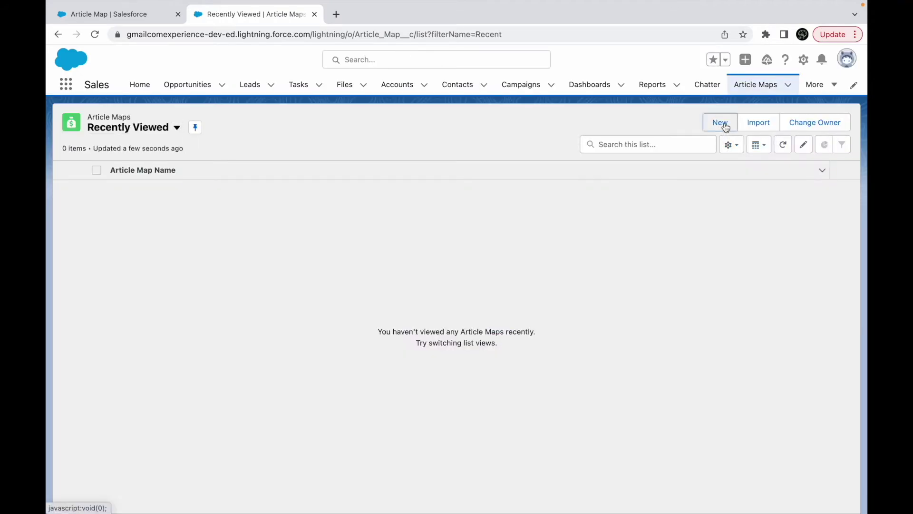
Create Article Map 'My First Map' with Design Terms Architecture using Save & New.
click(720, 123)
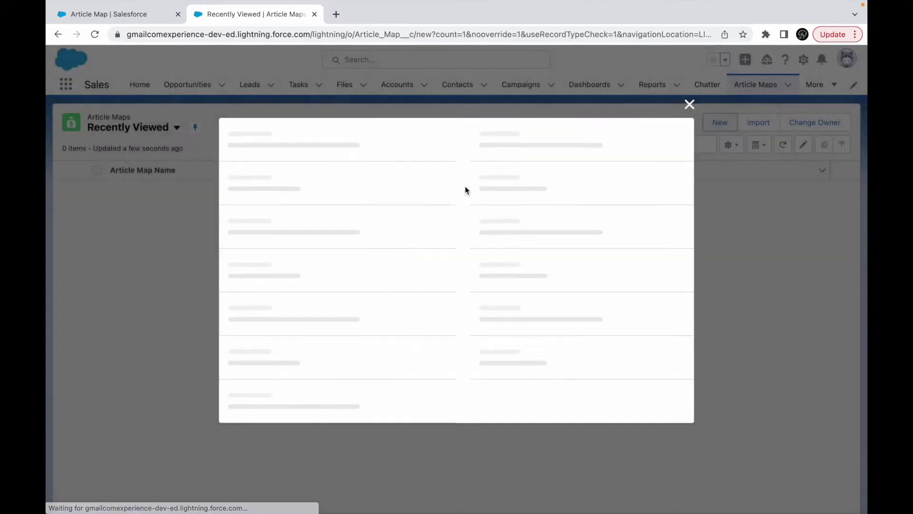
click(282, 262)
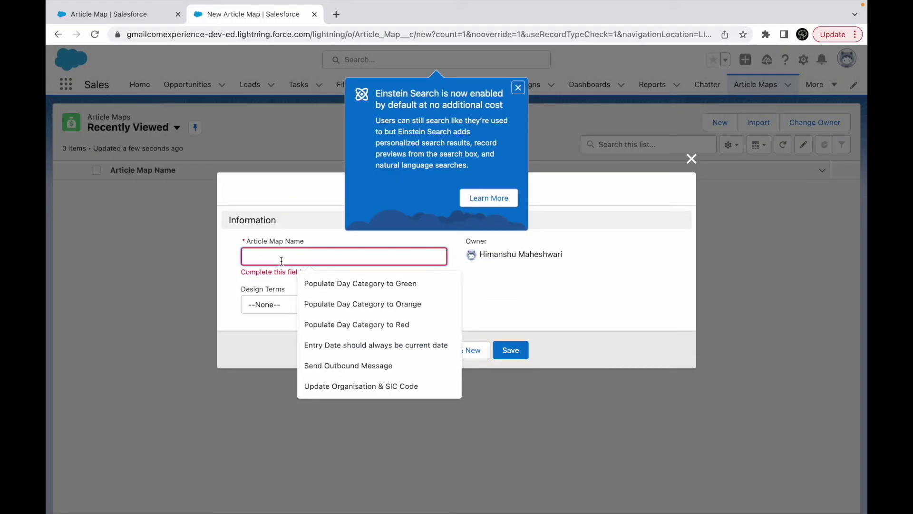
text(My First)
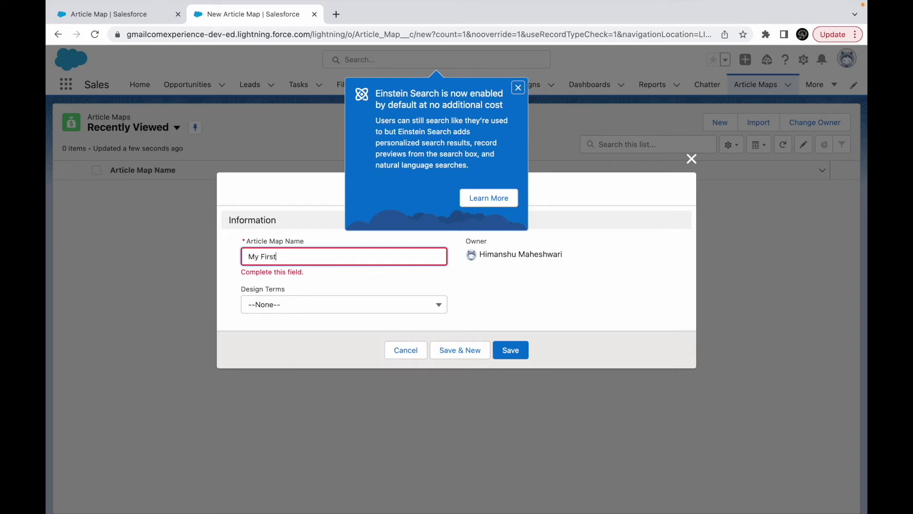
text( Map)
click(292, 307)
click(281, 341)
click(451, 343)
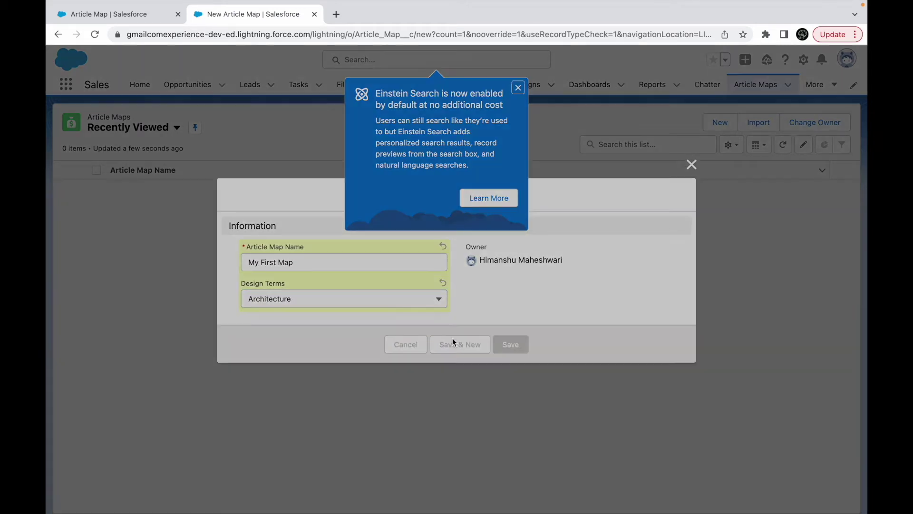
Create 'My Second Map' with Design Terms Capex and save it.
text(My)
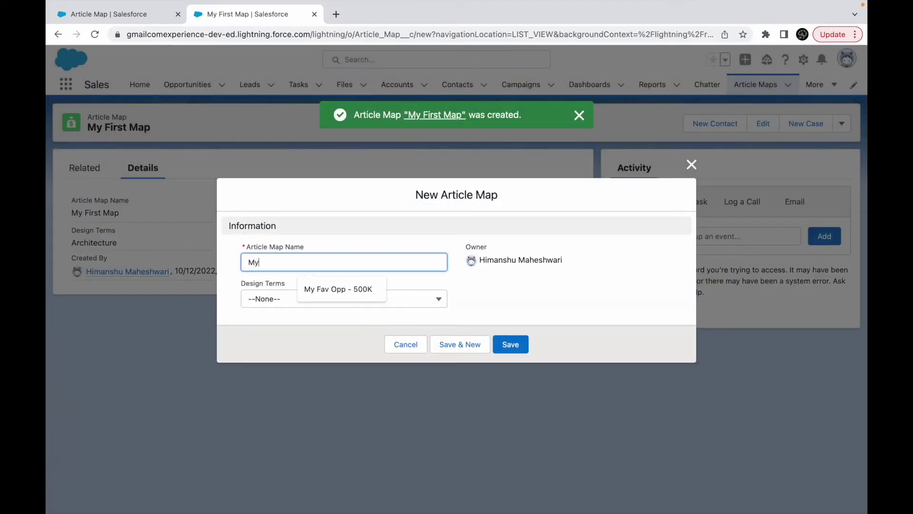
text( Second Map)
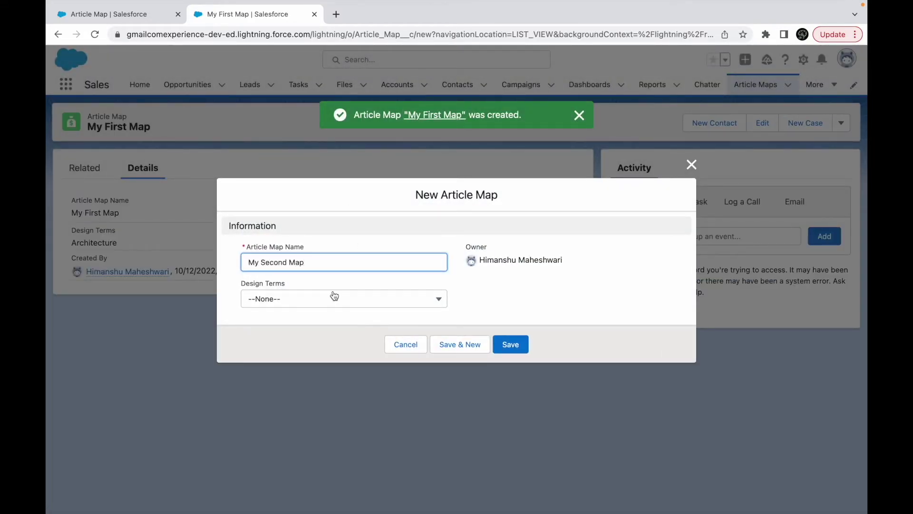
click(312, 305)
click(288, 381)
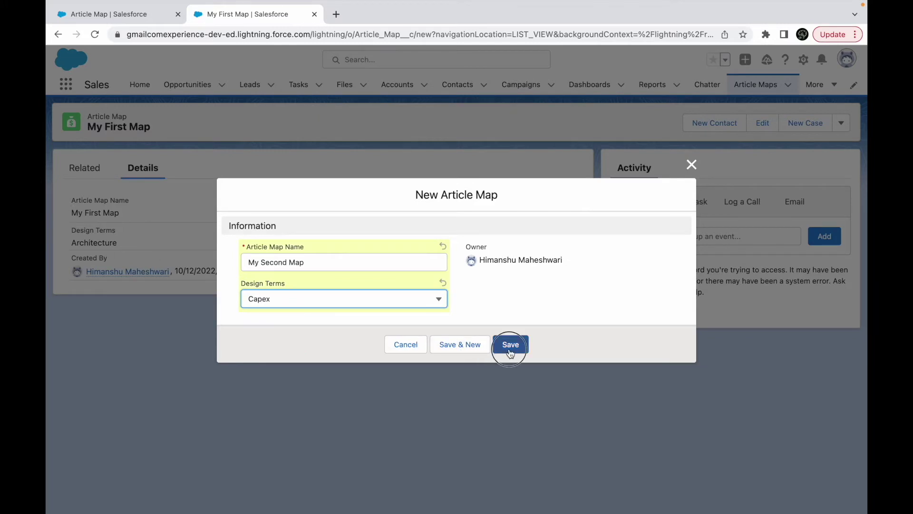
click(510, 353)
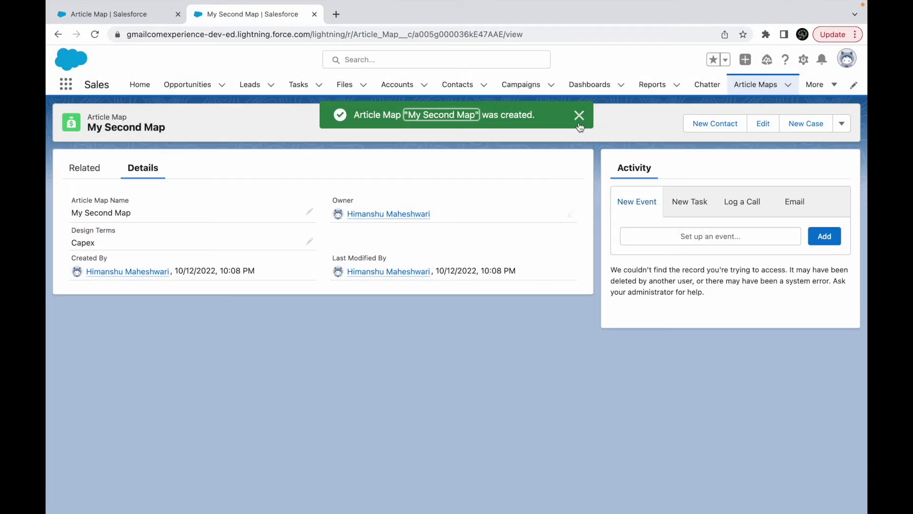
click(579, 116)
Show the All Article Maps list view, then return to the Article Map setup tab.
click(754, 86)
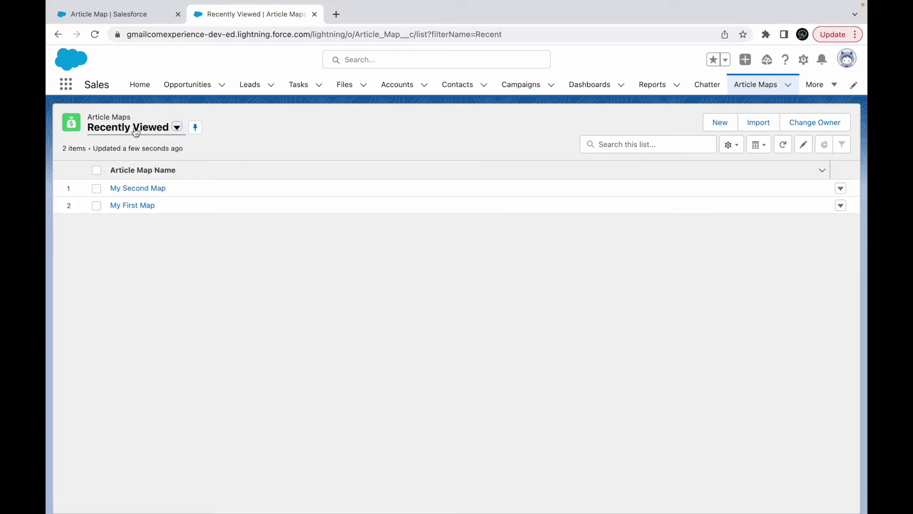
click(162, 127)
click(118, 169)
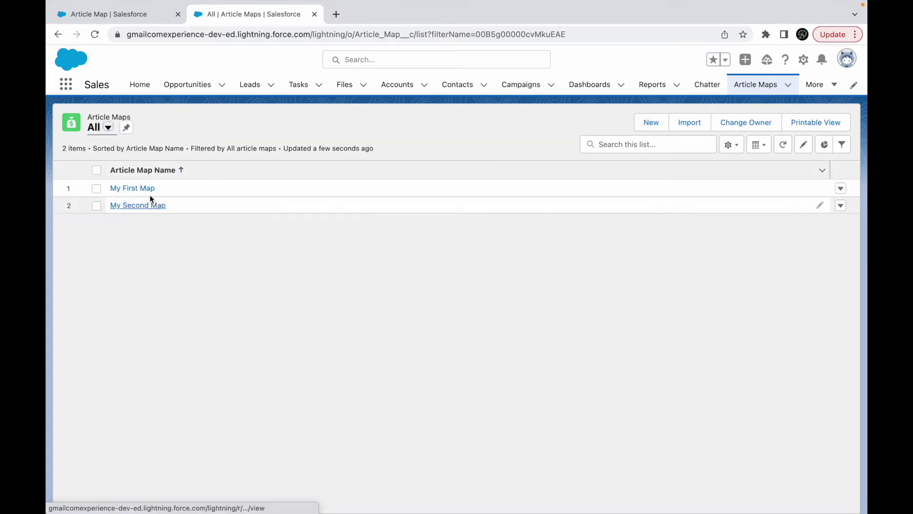
click(846, 58)
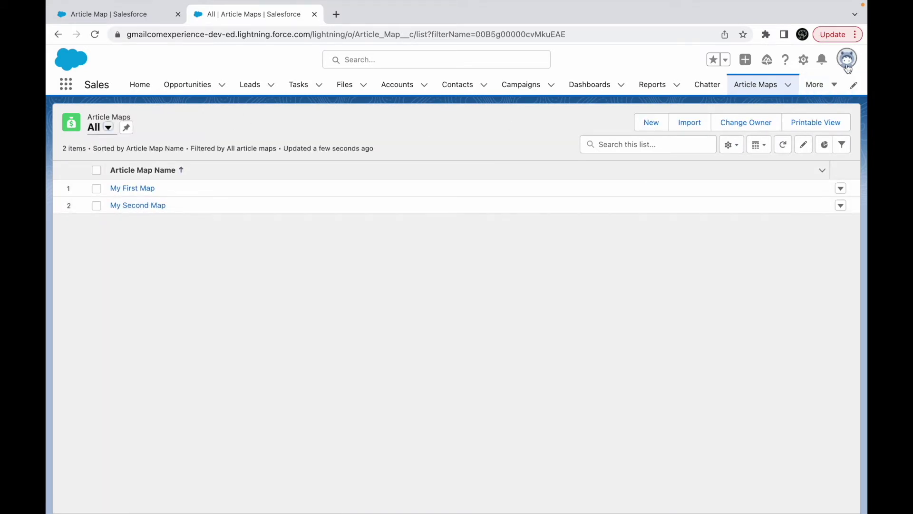
click(685, 61)
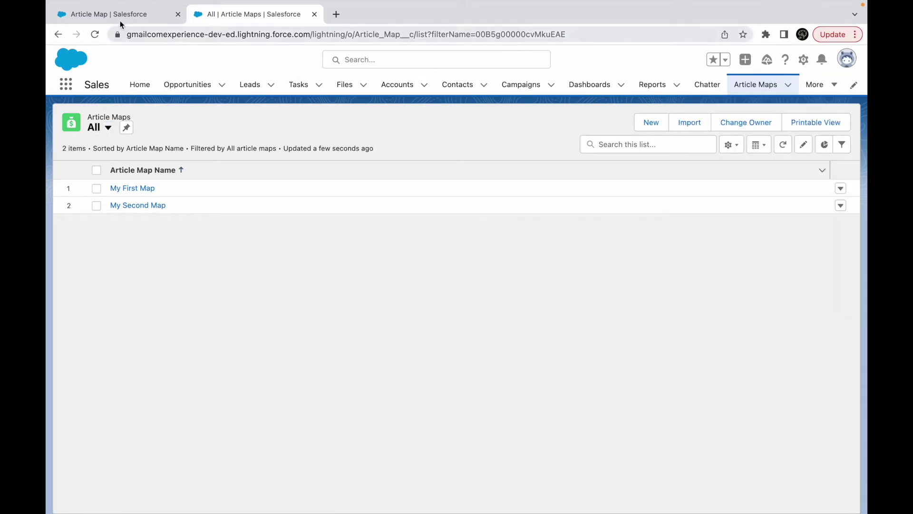
click(119, 17)
scroll(96, 371, down, 1)
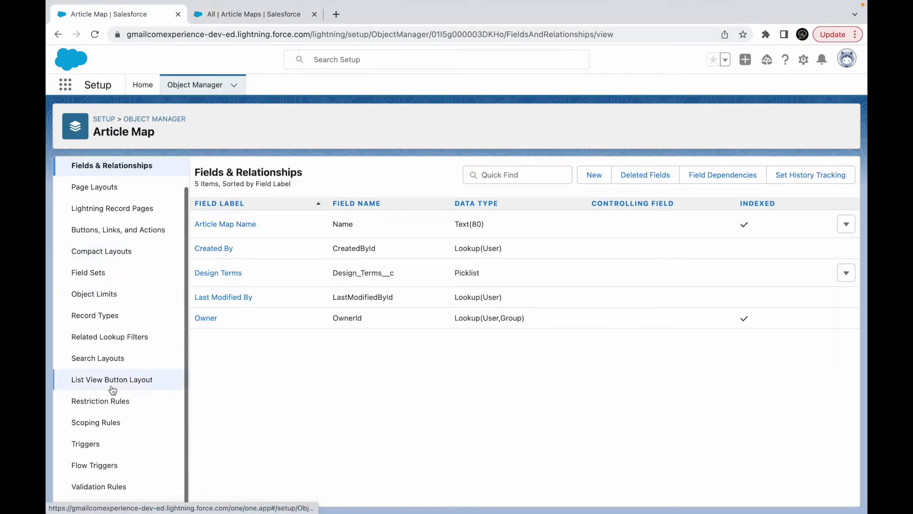
Create a new Article Map restriction rule named 'Map Based Restriction' and mark it active.
click(94, 402)
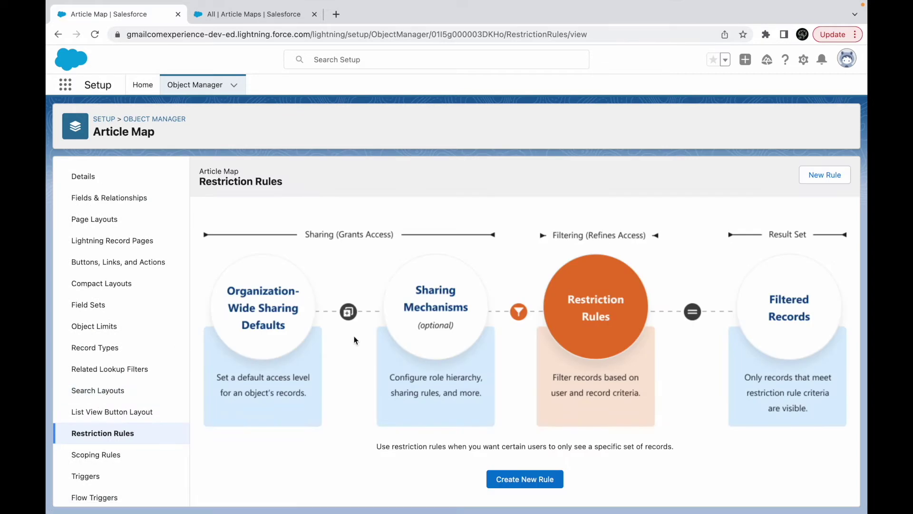
click(547, 479)
click(260, 238)
text(Map Based Restriction)
key(Tab)
scroll(309, 340, down, 1)
click(201, 293)
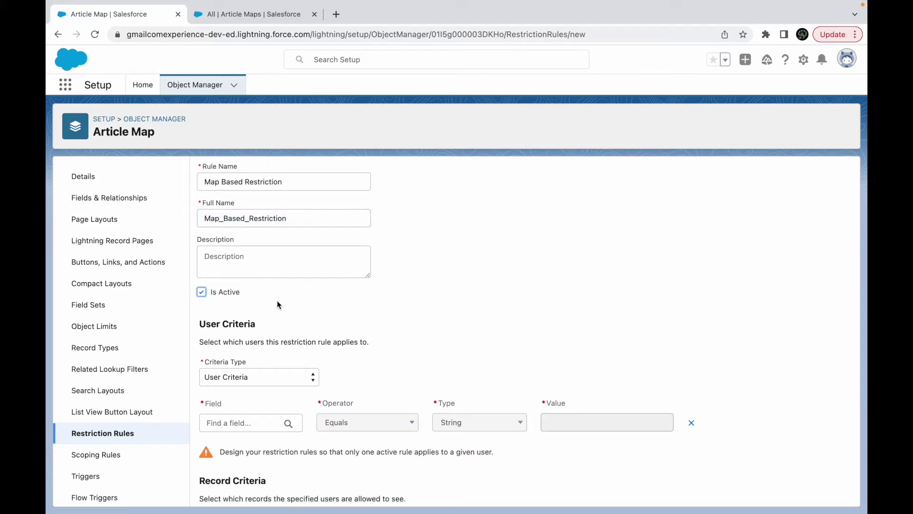
Set the user criteria to $User.Department equals String 'Architecture'.
scroll(361, 332, down, 3)
click(245, 291)
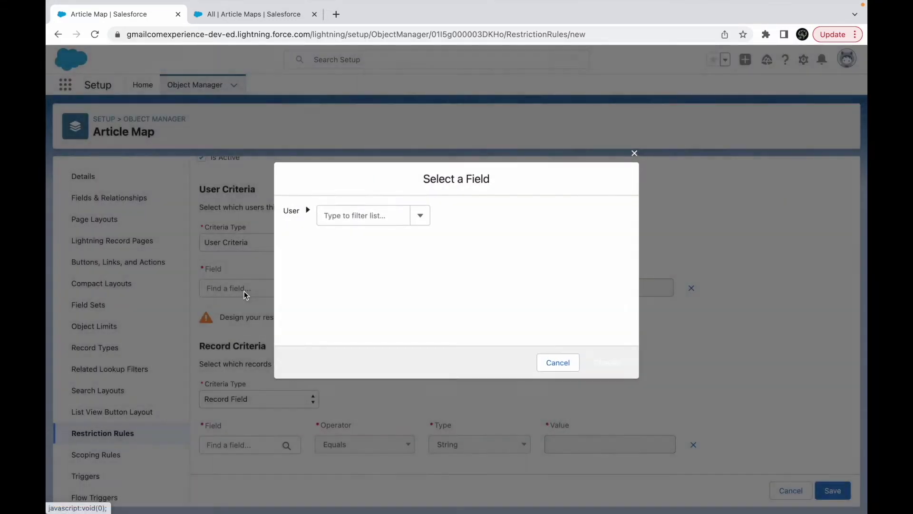
text(Department)
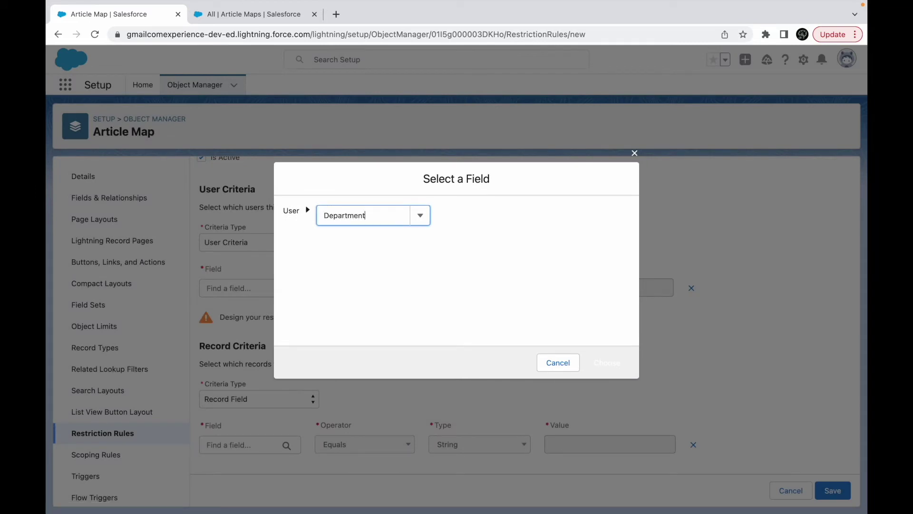
click(359, 246)
click(607, 358)
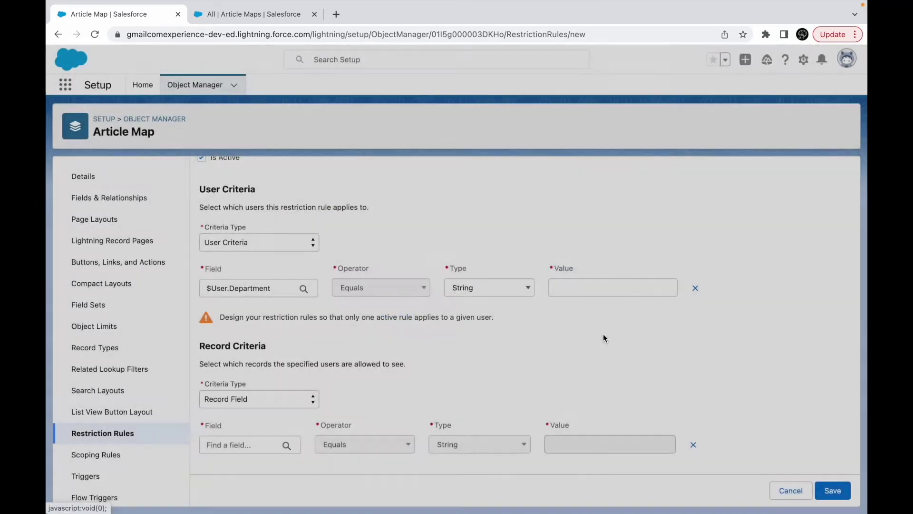
click(579, 289)
text(Architecture)
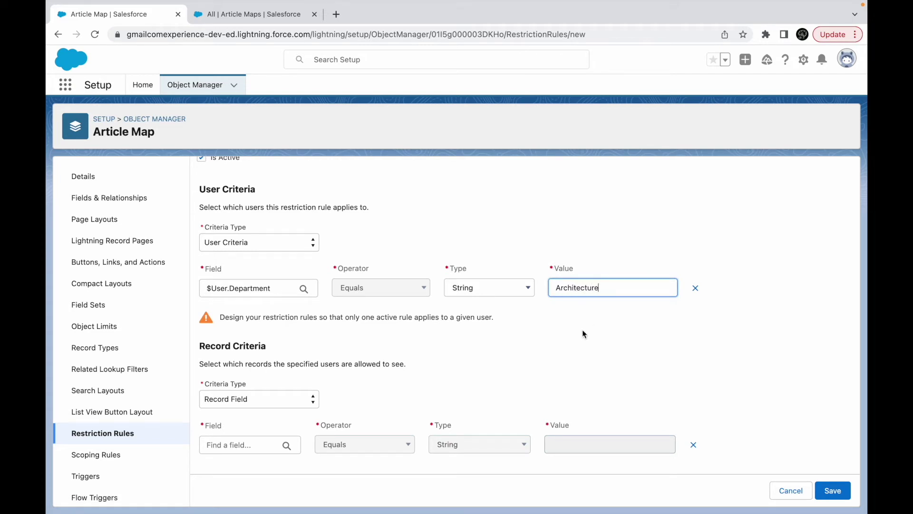
click(584, 334)
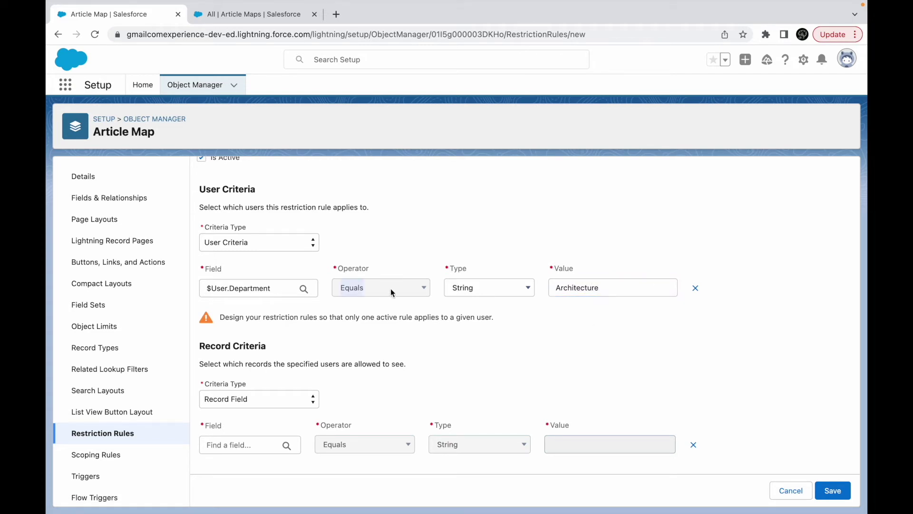
click(489, 293)
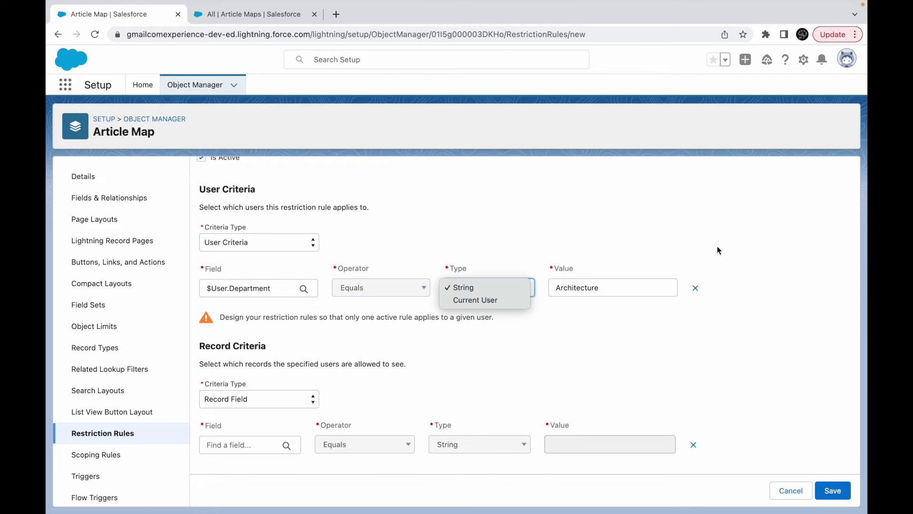
click(516, 255)
drag(608, 287, 550, 288)
click(600, 319)
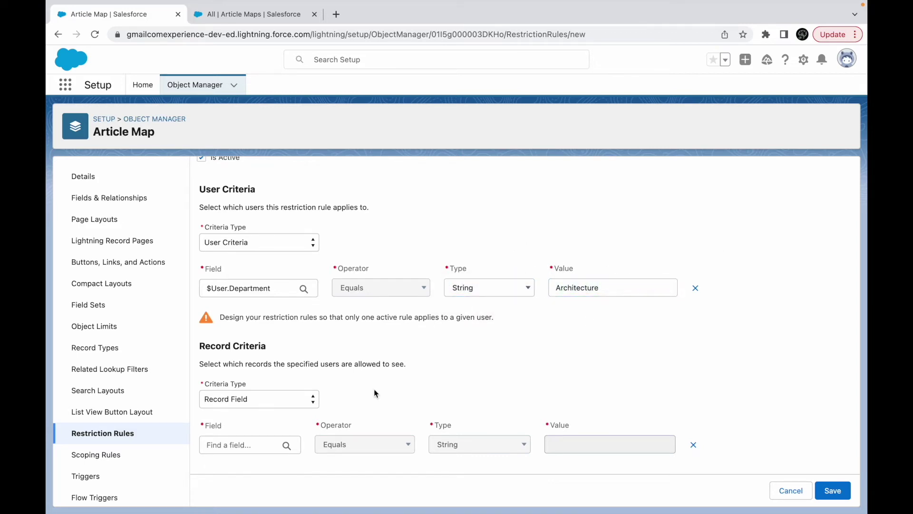
Keep Record Field as the record criteria type.
drag(254, 365, 368, 364)
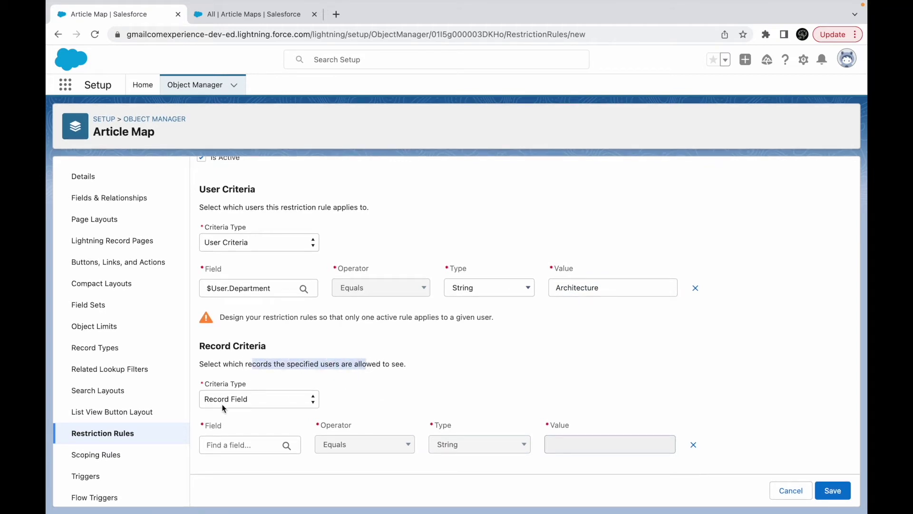
click(237, 399)
click(361, 397)
Set record criteria to Design Terms equals Architecture and save the Map Based Restriction rule.
click(233, 447)
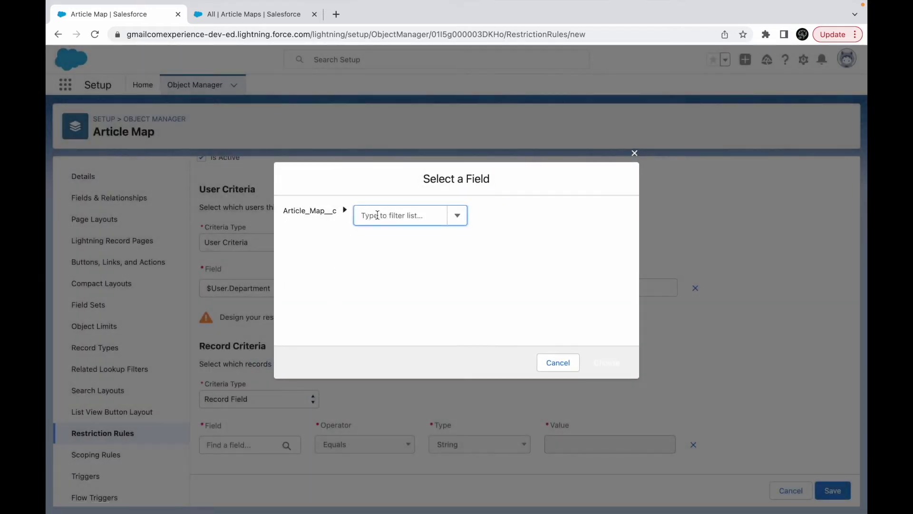
click(376, 215)
text(Depa)
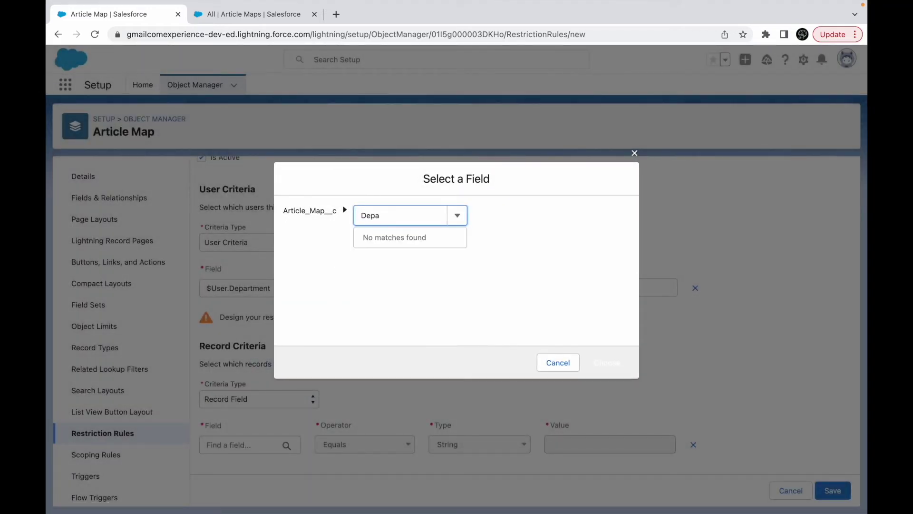
key(BackSpace)
key(BackSpace)
text(D)
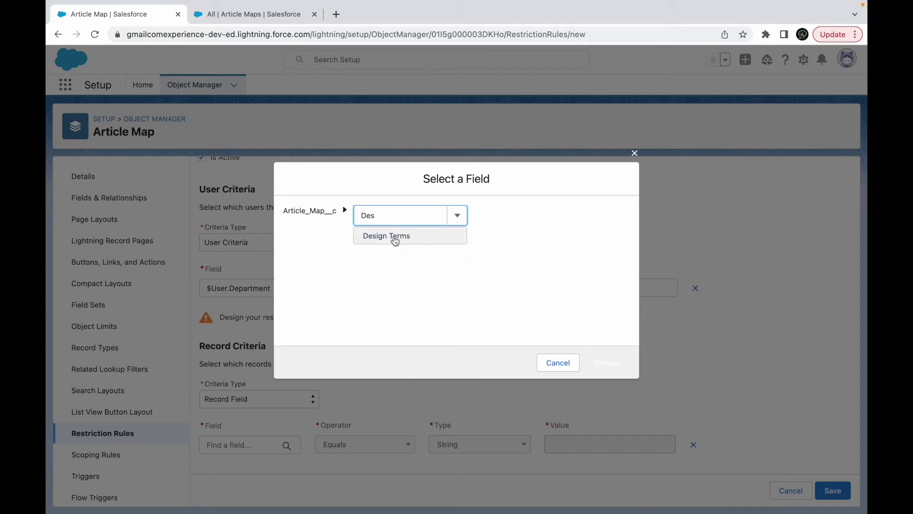
click(385, 235)
click(607, 362)
click(534, 444)
click(630, 445)
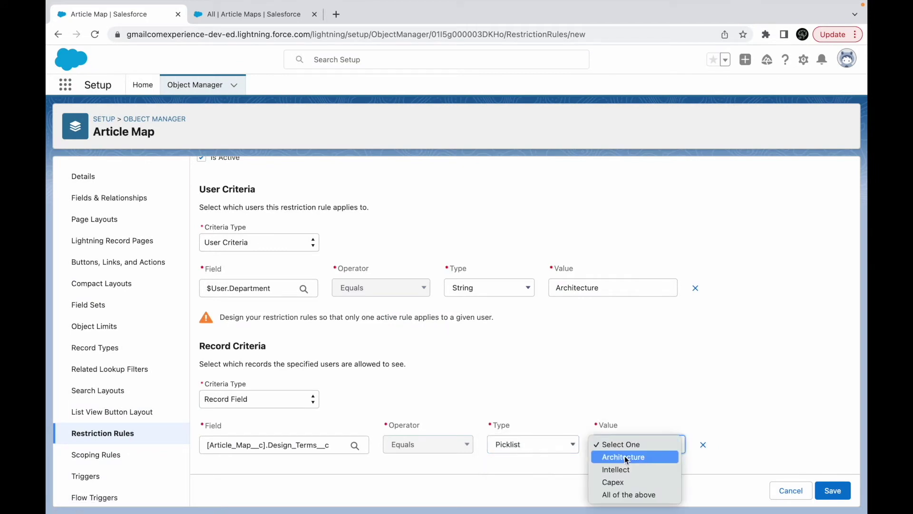
click(627, 458)
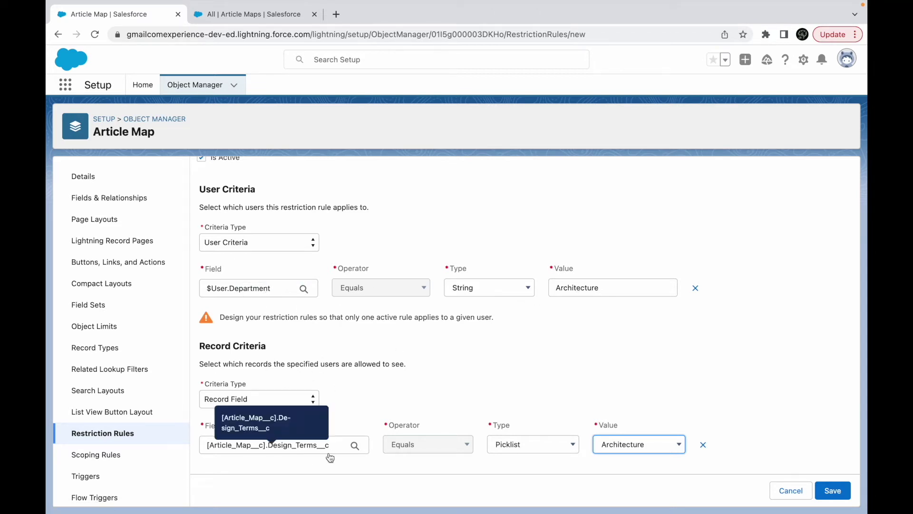
click(830, 490)
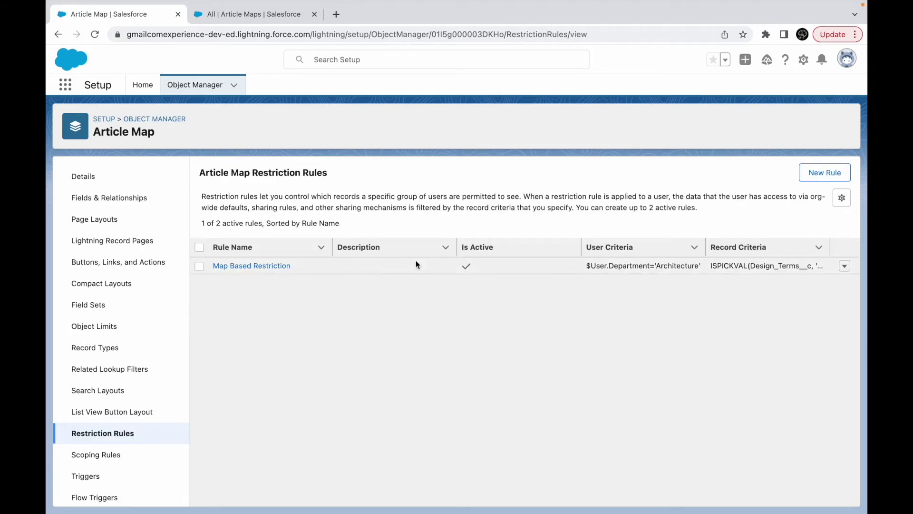
Create another restriction rule named 'Design Term Restriction Capex' and mark it active.
click(825, 172)
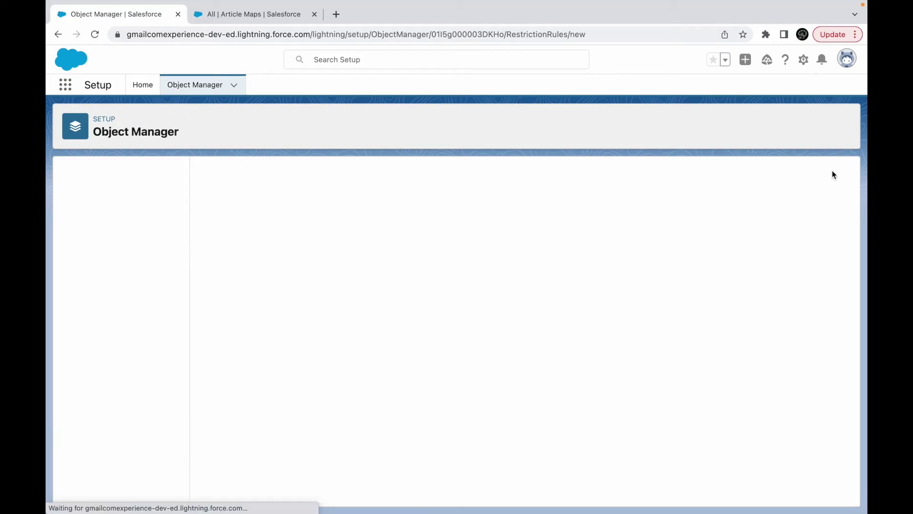
click(237, 235)
text(De)
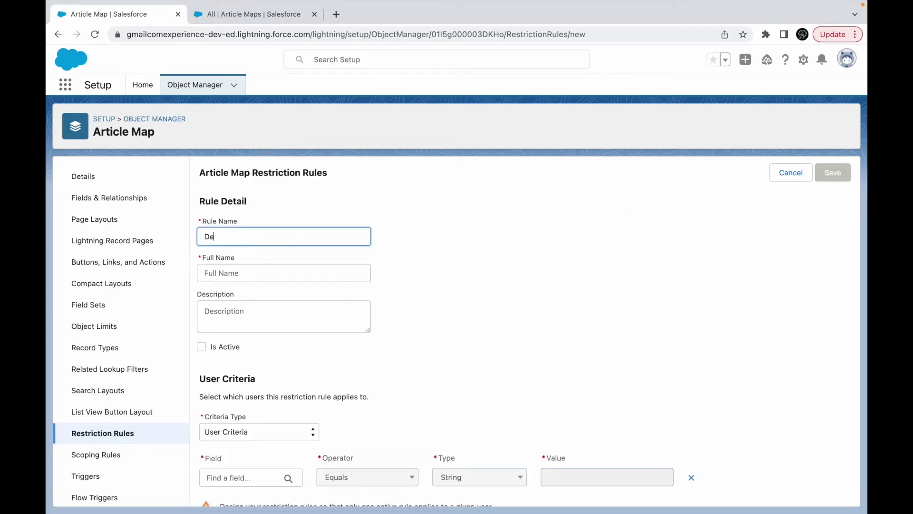
text(sign Term Restriction Capex)
key(Tab)
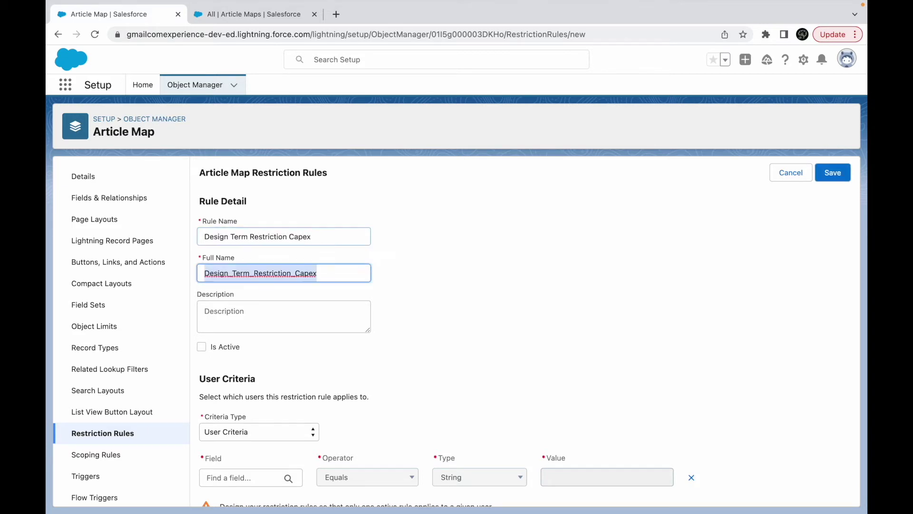
click(202, 347)
Set the user criteria to $User.Department equals 'Capital Expansion'.
scroll(277, 361, down, 3)
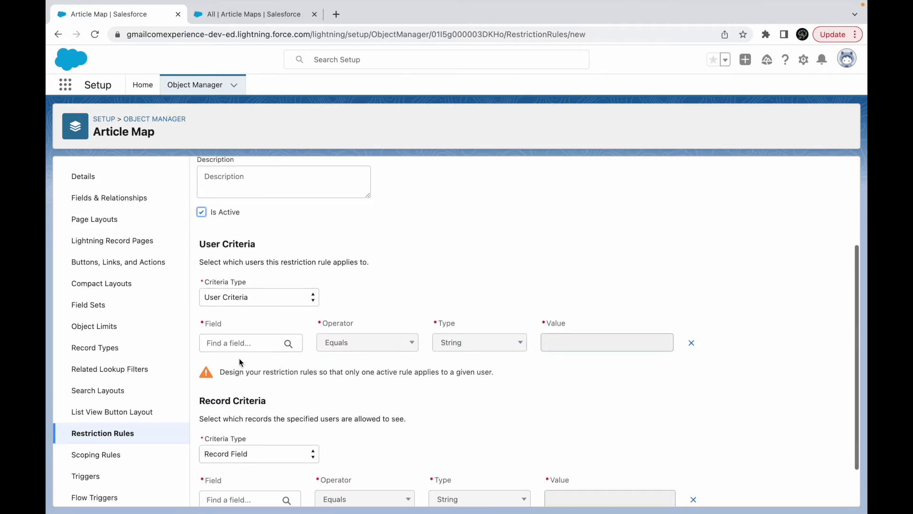
click(230, 347)
text(User)
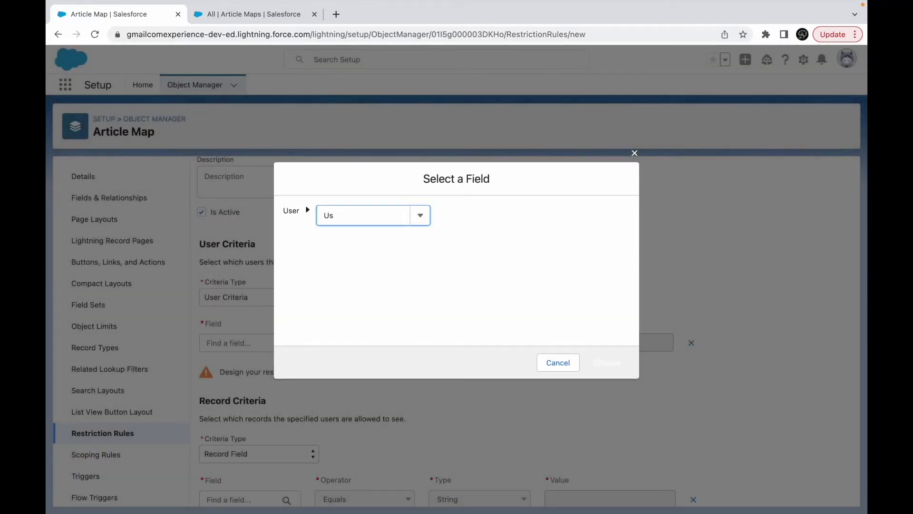
key(BackSpace)
key(BackSpace)
text(Department)
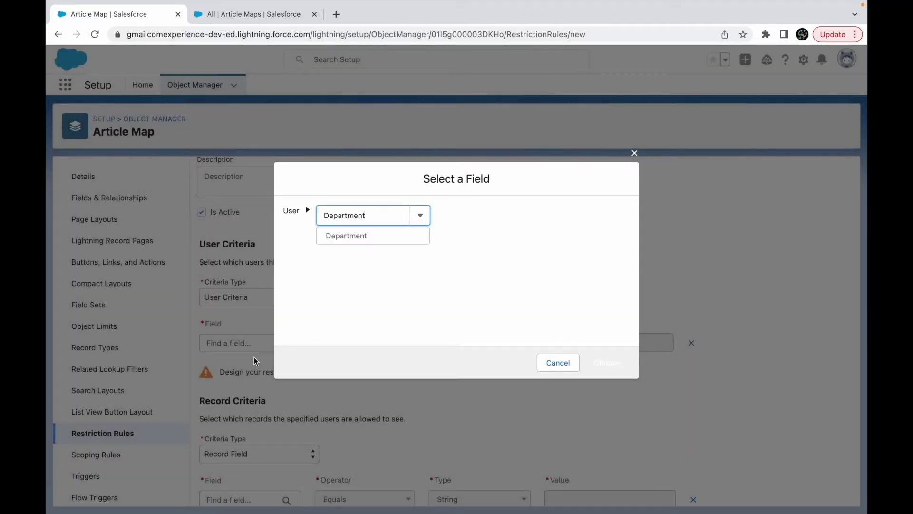
click(352, 236)
click(607, 362)
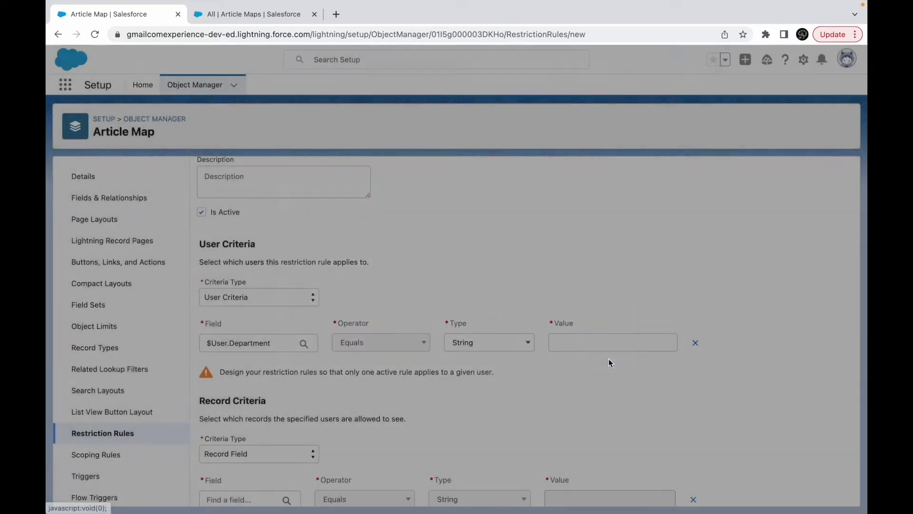
click(580, 340)
text(Capital)
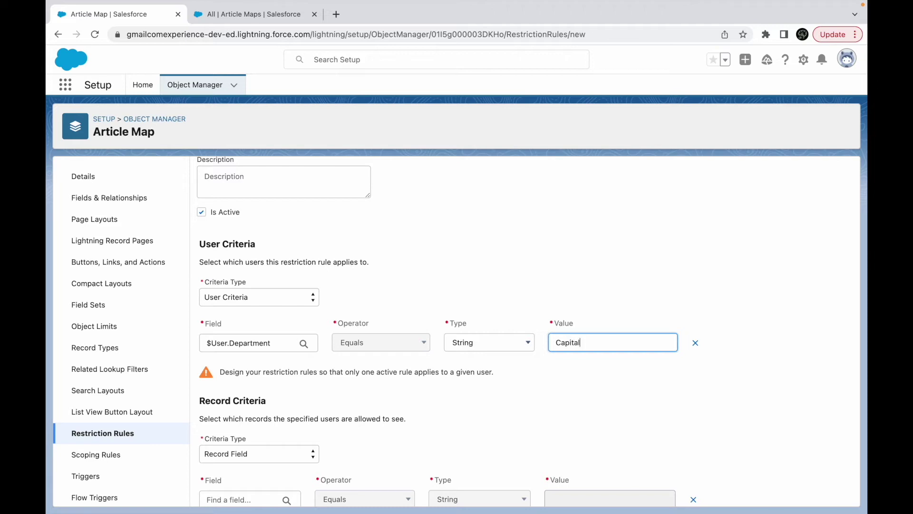
text( Expansion)
click(666, 367)
scroll(493, 381, down, 2)
Set record criteria to Design Terms equals Capex, save the rule, and view the Article Maps list.
click(261, 444)
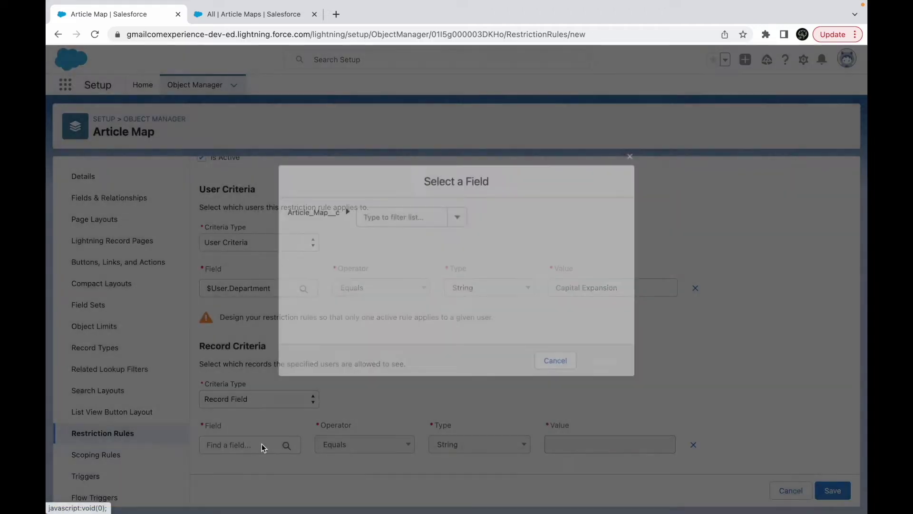
text(Design Ter)
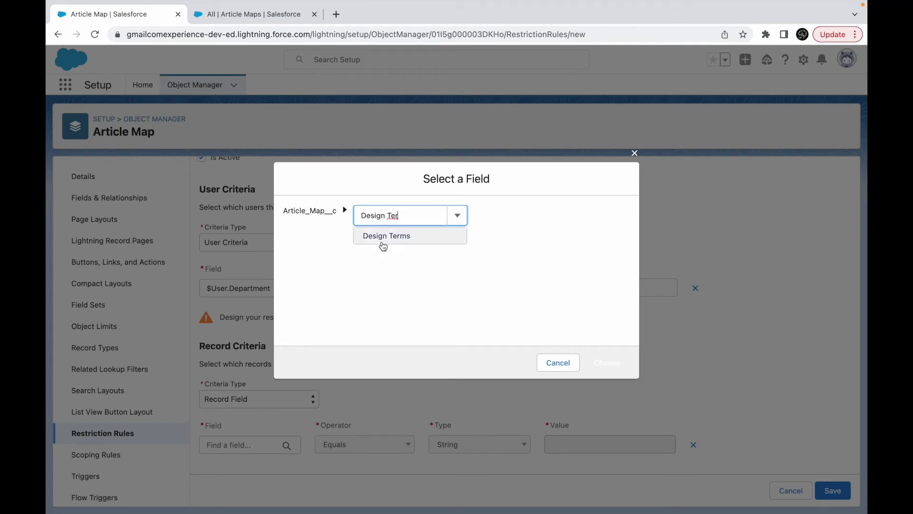
click(382, 237)
click(605, 362)
click(603, 450)
click(624, 479)
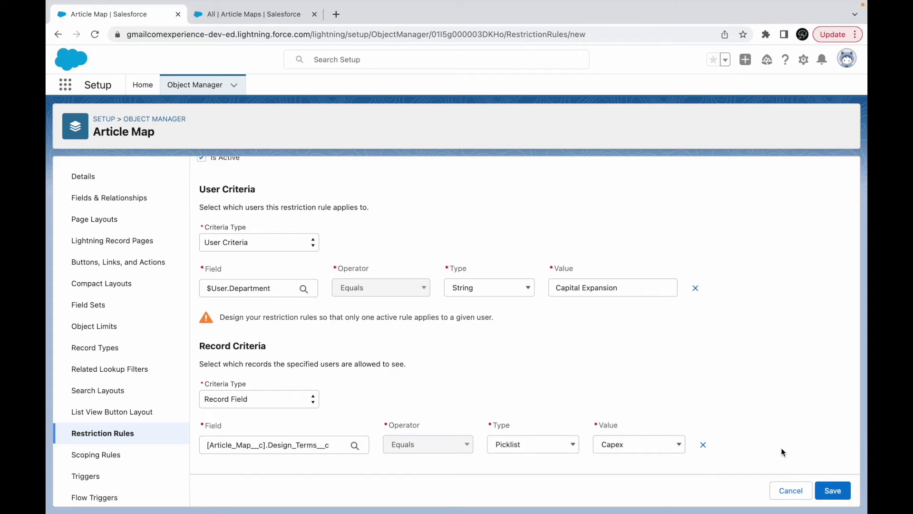
click(831, 493)
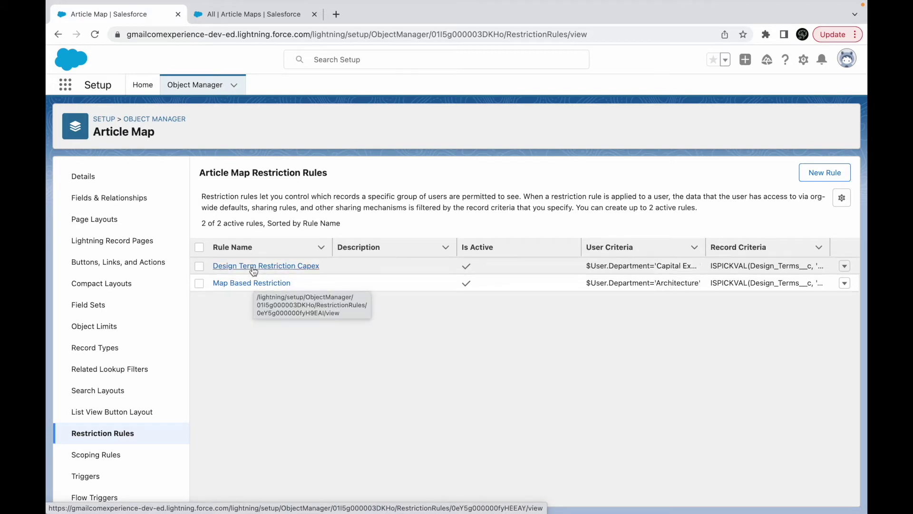
click(241, 19)
Reload Article Maps, open Setup in a new tab, and open the administrator's page from Users.
key(super+r)
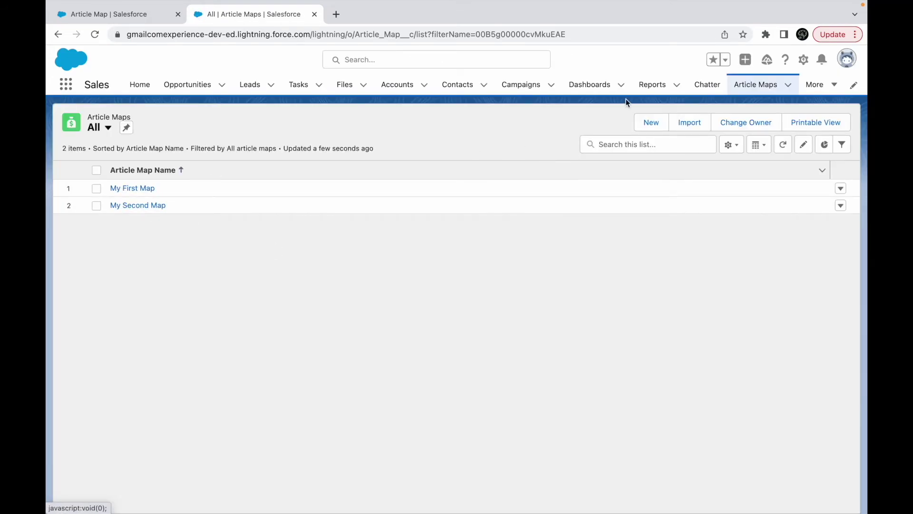
click(803, 59)
click(757, 108)
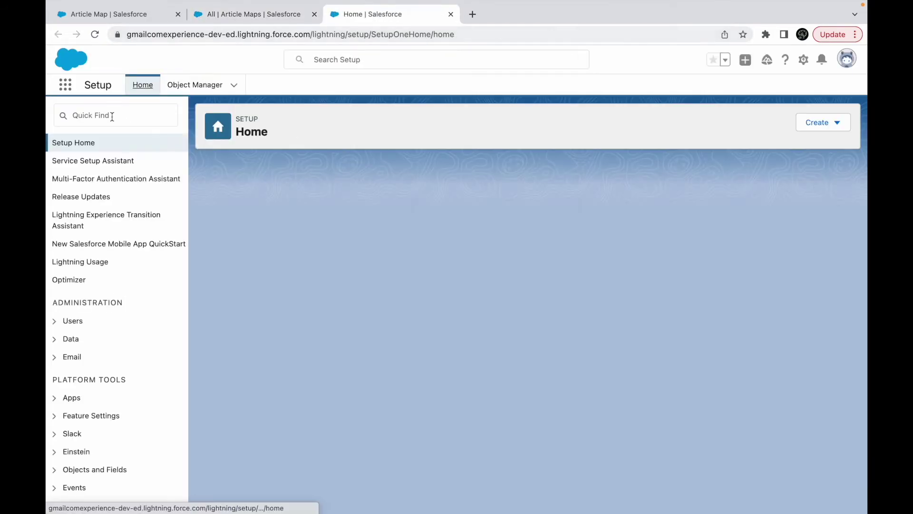
click(112, 115)
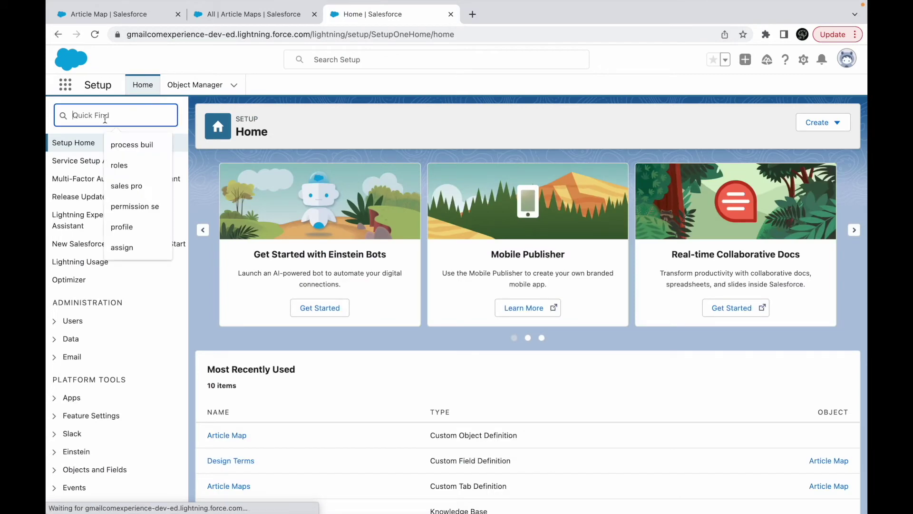
text(users)
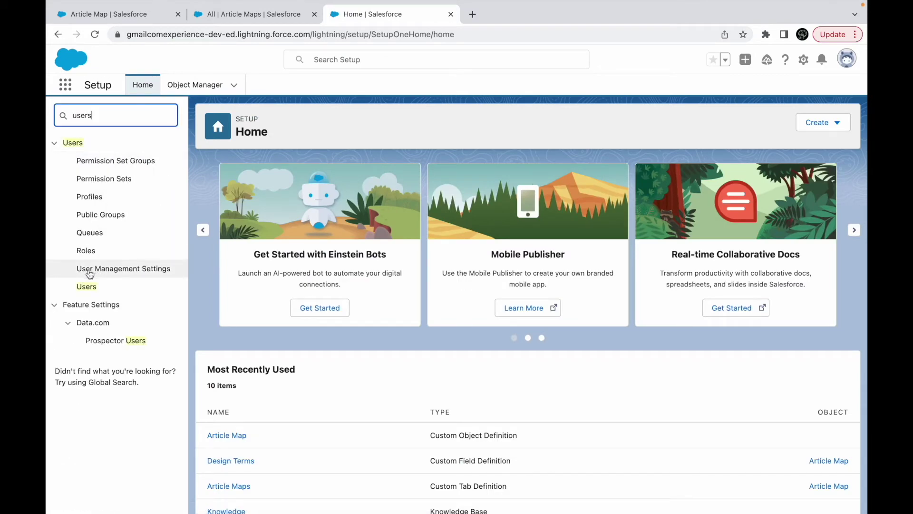
click(86, 287)
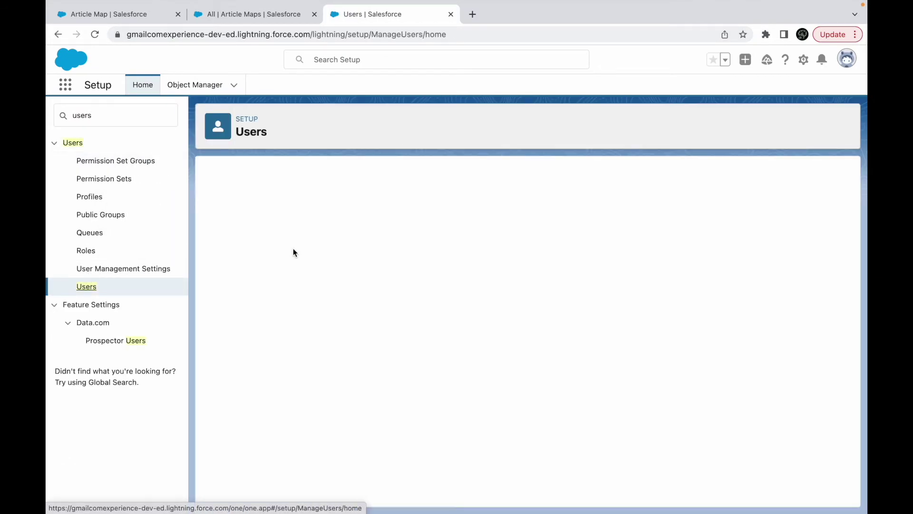
click(261, 350)
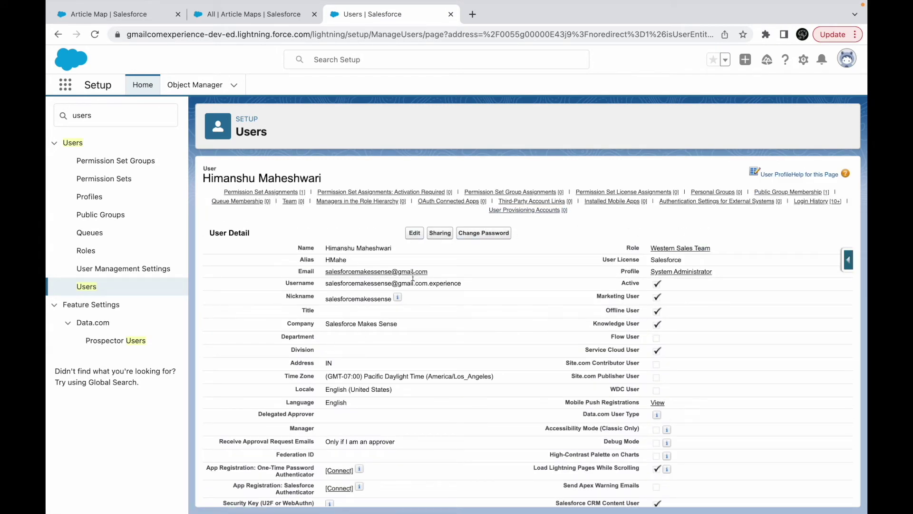
Change the user's Department to 'Capital Expansion' and save.
click(415, 234)
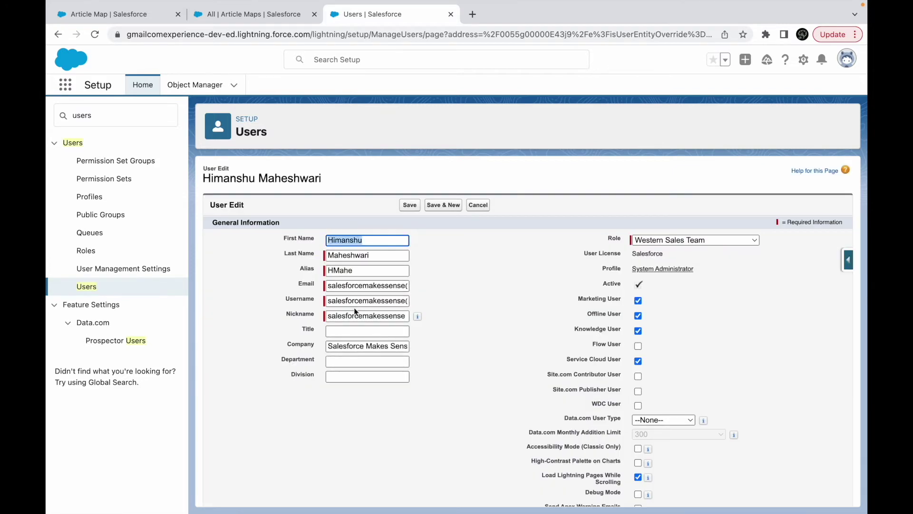
click(337, 360)
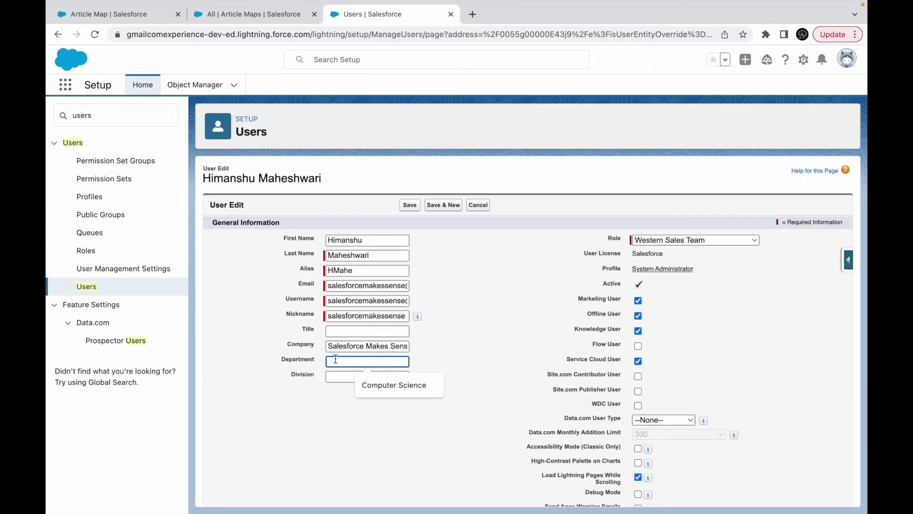
text(Capital Expansion)
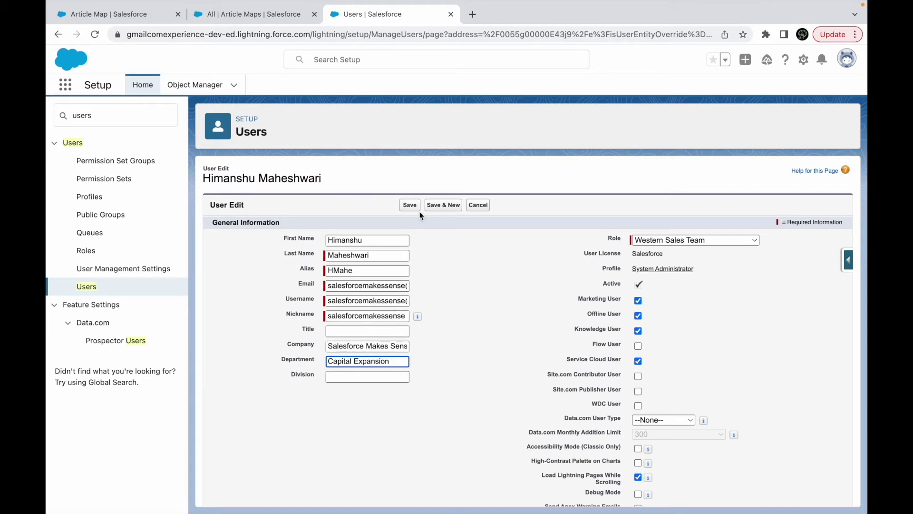
click(409, 205)
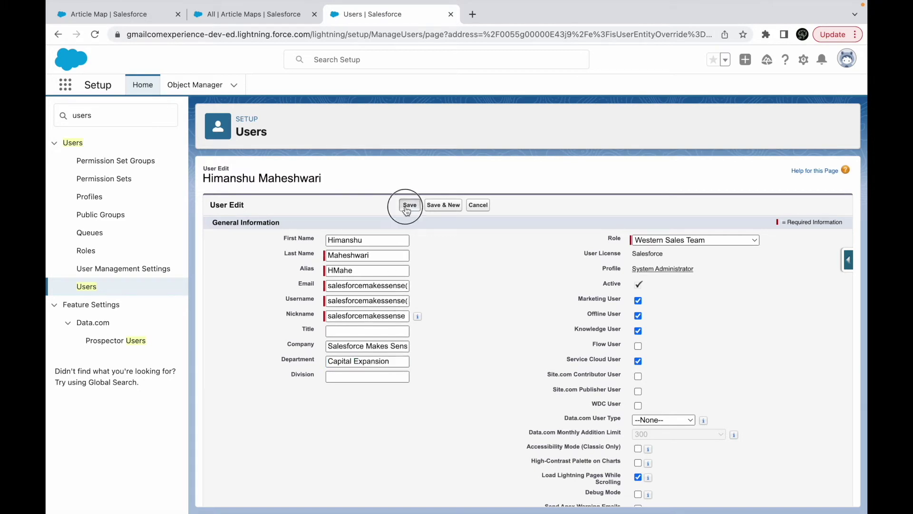
Review the Article Maps and restriction rules tabs, then open the System Administrator profile.
click(216, 17)
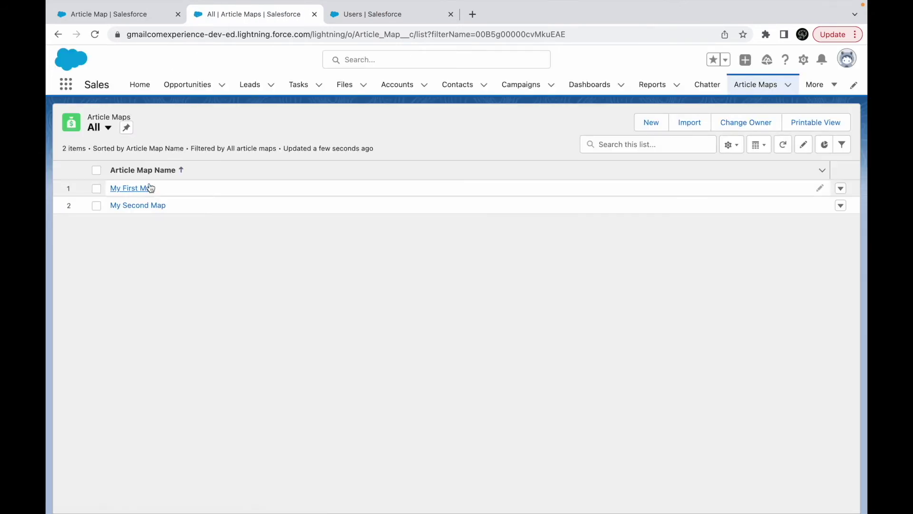
click(143, 15)
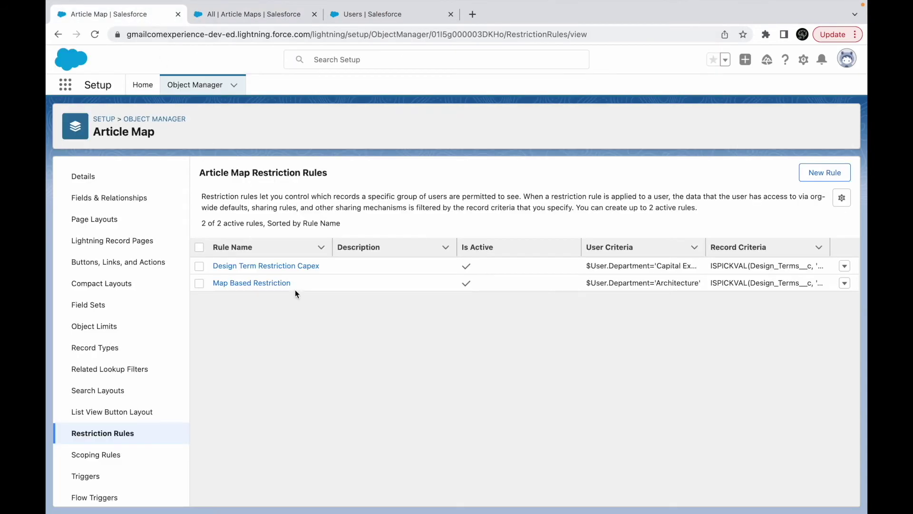
click(278, 18)
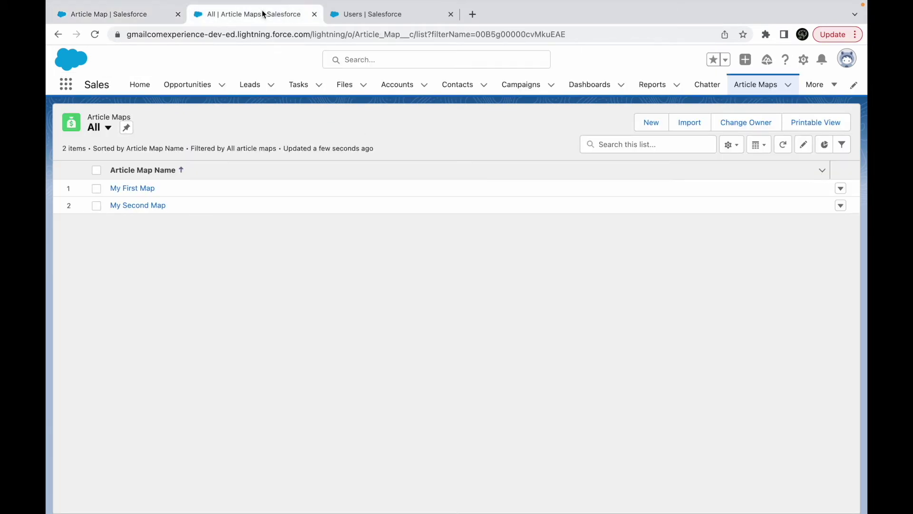
click(383, 14)
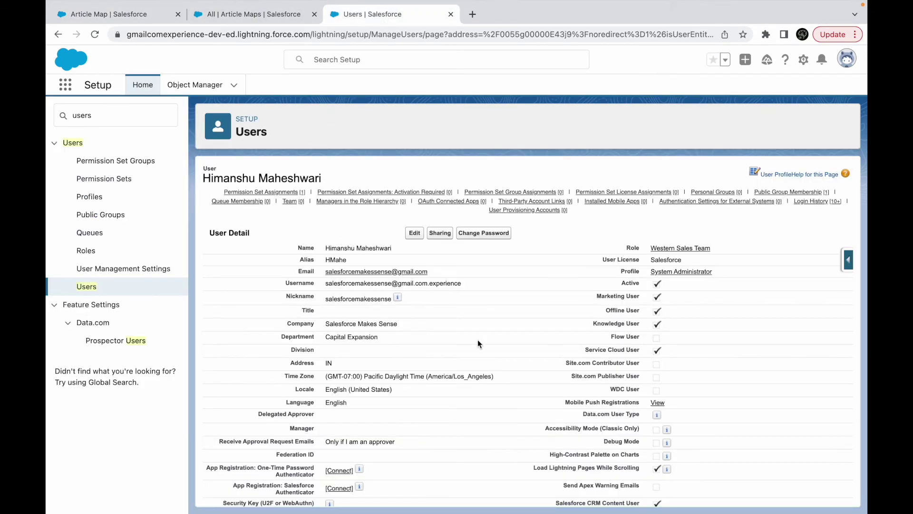
click(692, 273)
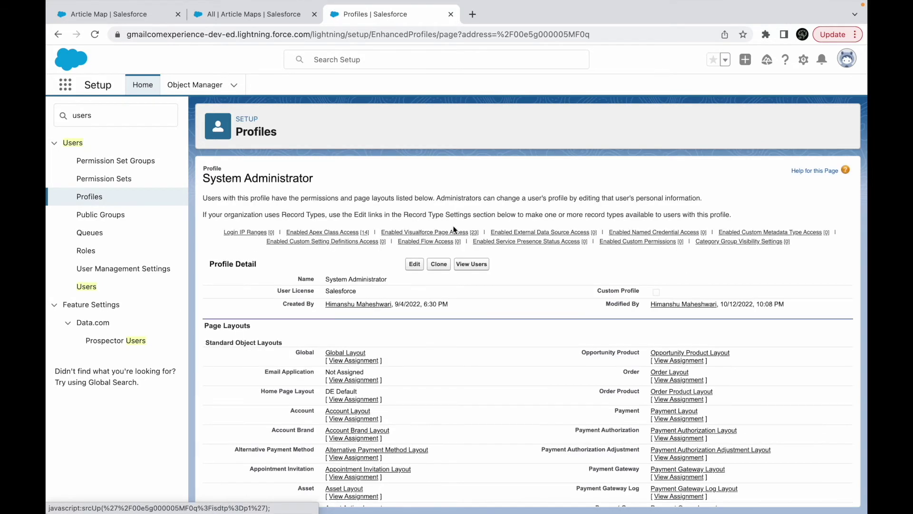
Find 'Article Maps' on the profile page to reach its Custom Object Permissions.
key(ctrl+f)
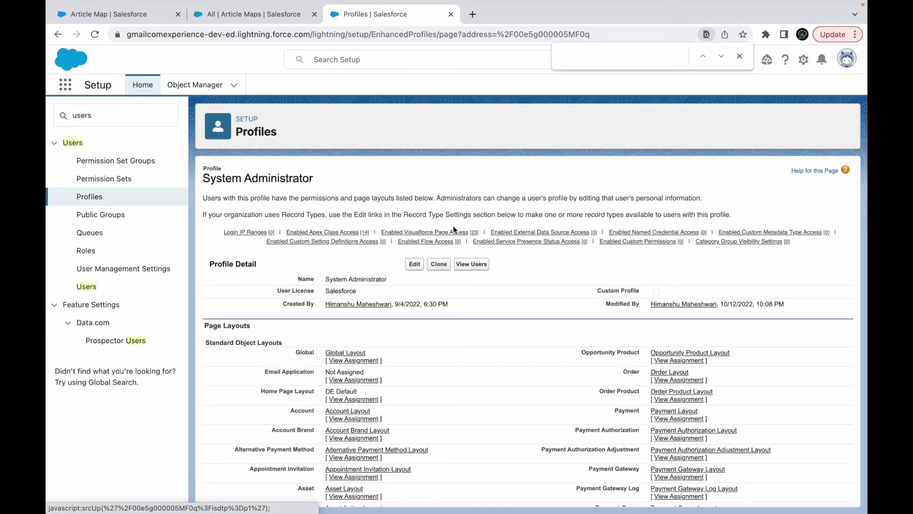
text(Article Maps)
key(Return)
key(Return)
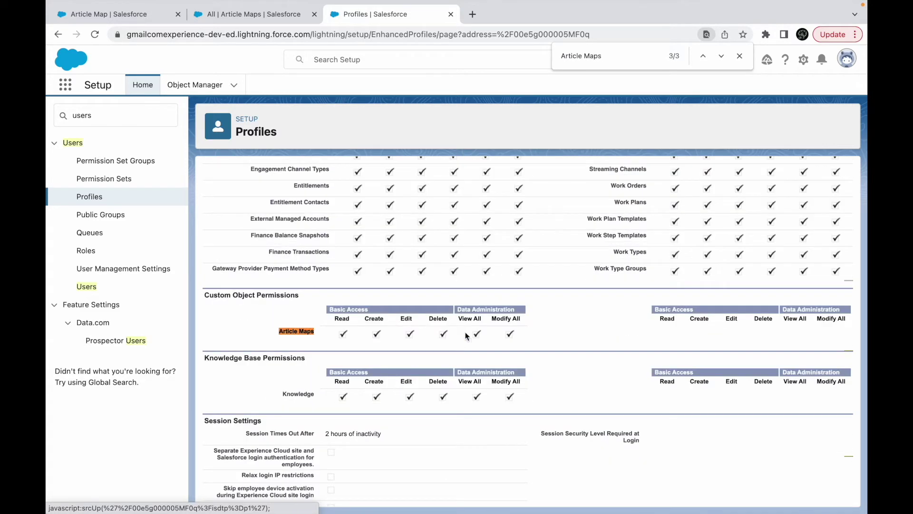
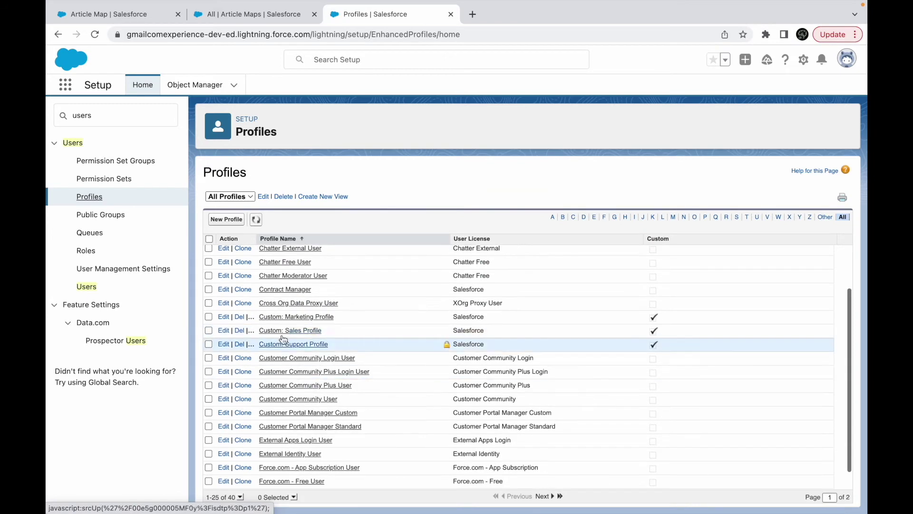
Open the Custom: Sales Profile from the Profiles list.
click(275, 329)
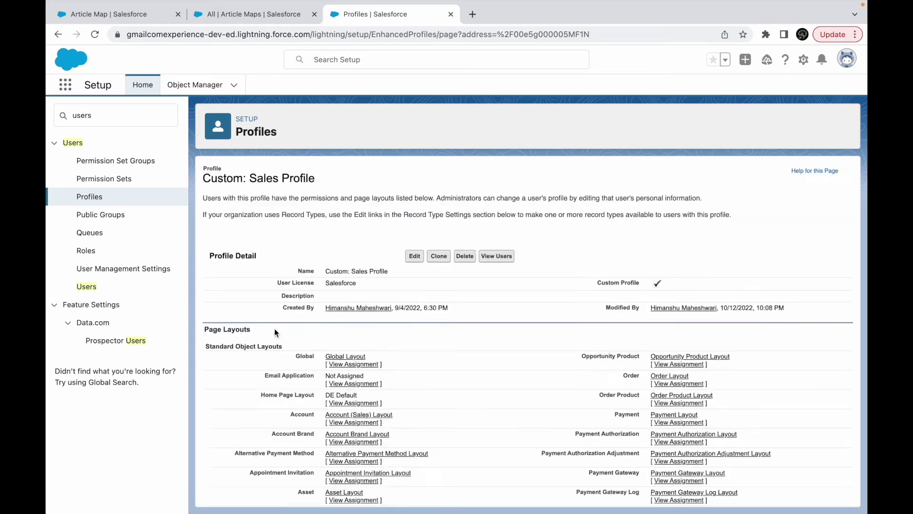
Clone Custom: Sales Profile as 'Article Map Profile' and save it.
click(439, 265)
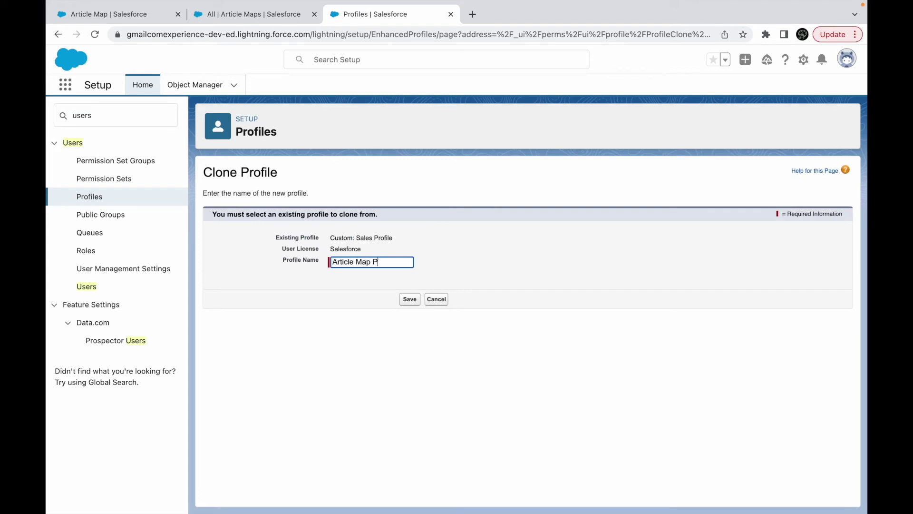
click(412, 305)
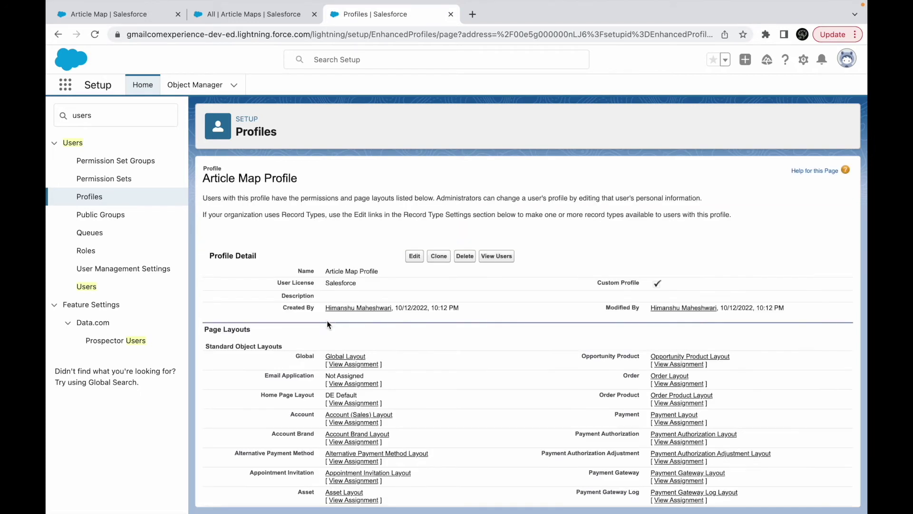
key(ctrl+f)
Locate the Article Maps permission row and put Article Map Profile into edit mode.
text(Article Maps)
key(Return)
key(Return)
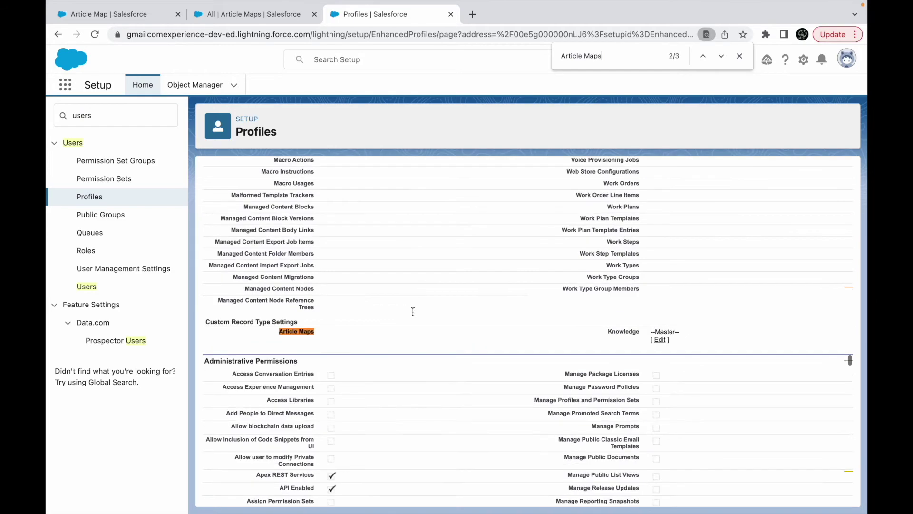
scroll(513, 332, up, 20)
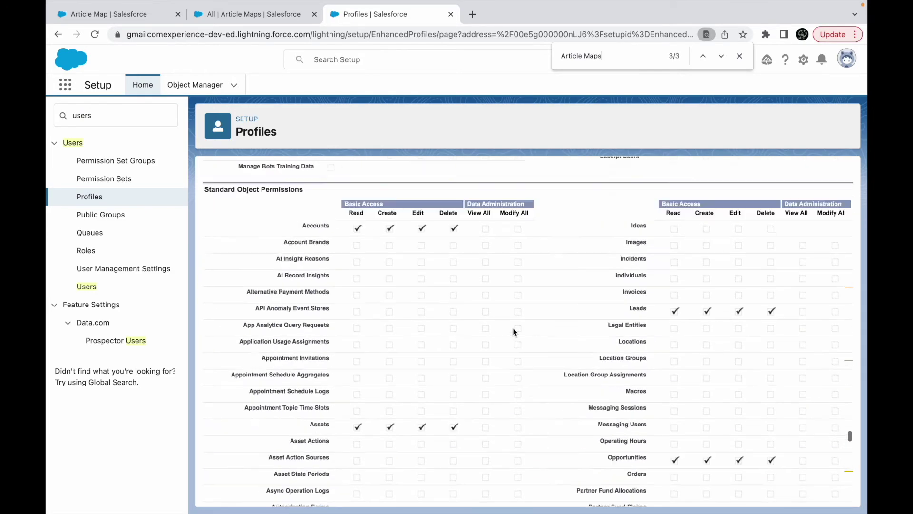
scroll(512, 331, up, 10)
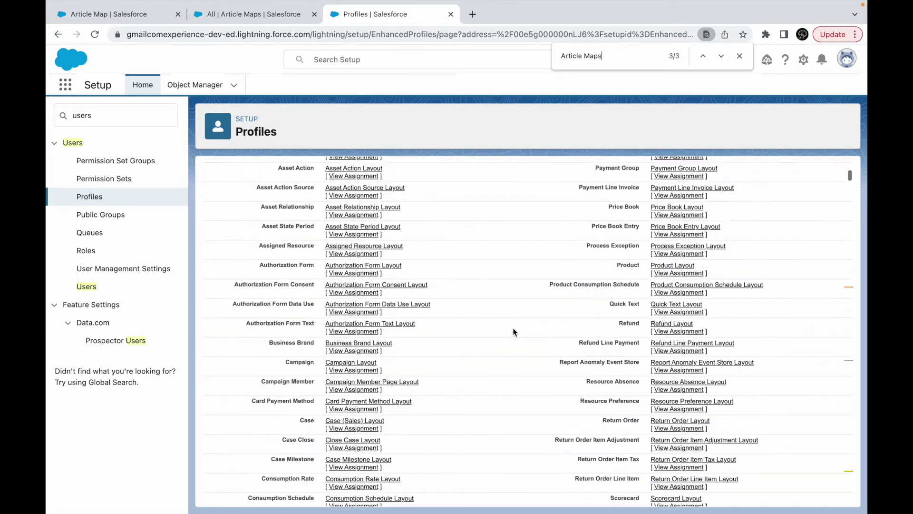
click(413, 266)
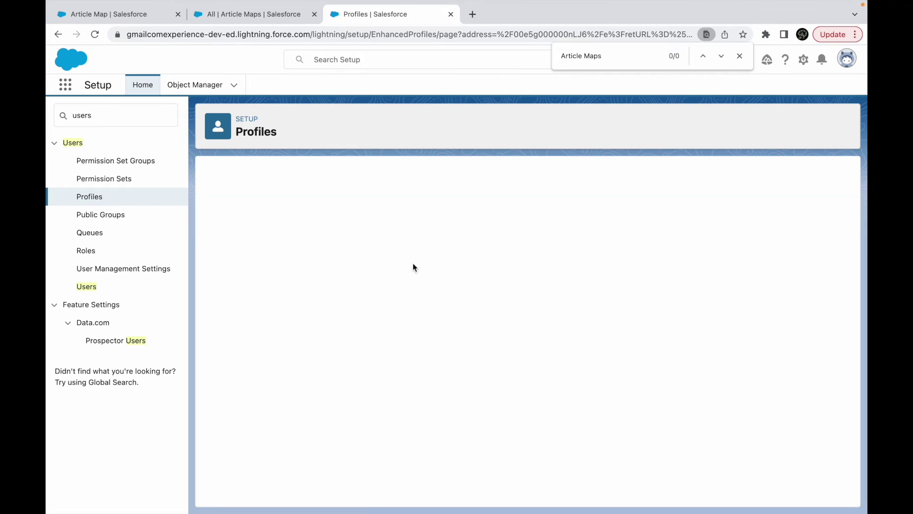
Grant Read and Edit on Article Maps, save, and list the profile's assigned users.
click(616, 59)
key(Return)
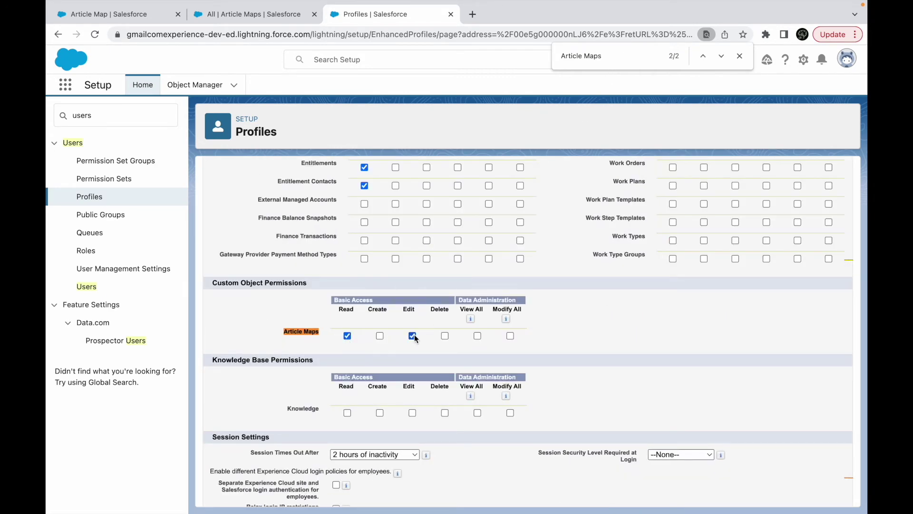
scroll(548, 415, down, 6)
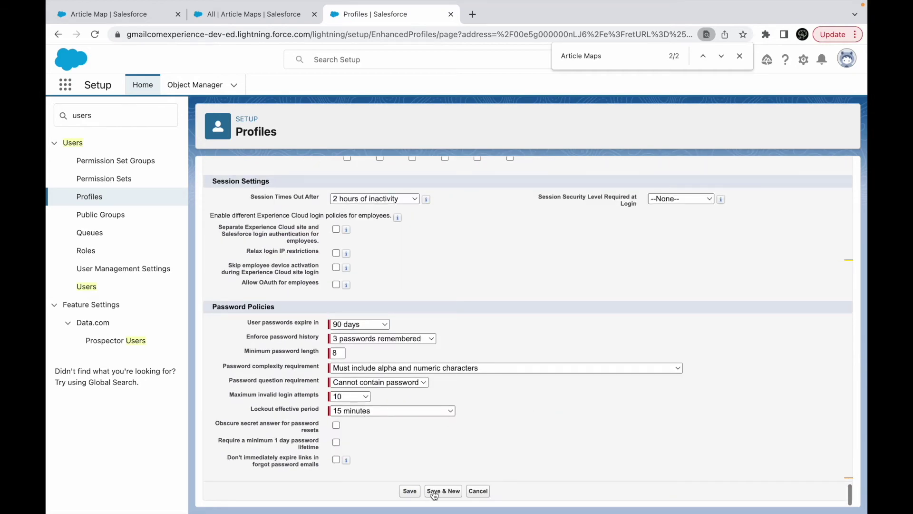
scroll(428, 481, up, 3)
scroll(423, 473, down, 2)
click(413, 491)
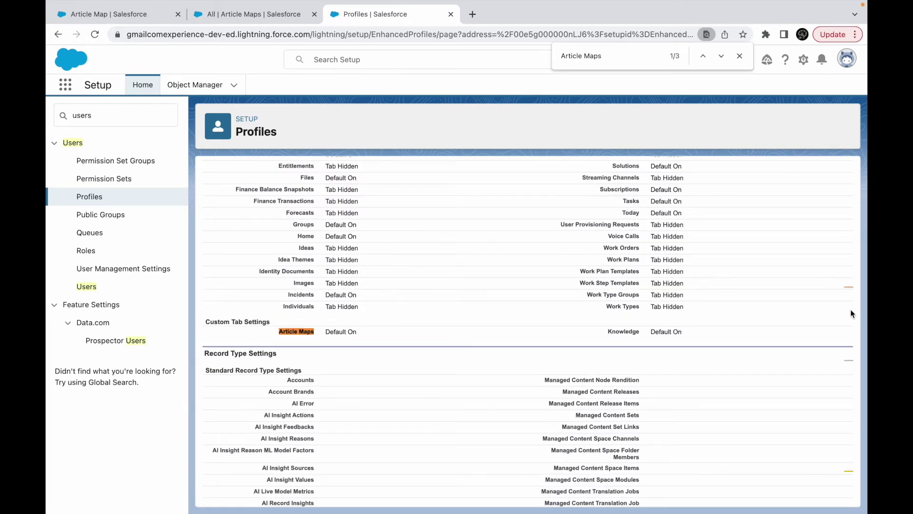
drag(851, 285, 851, 162)
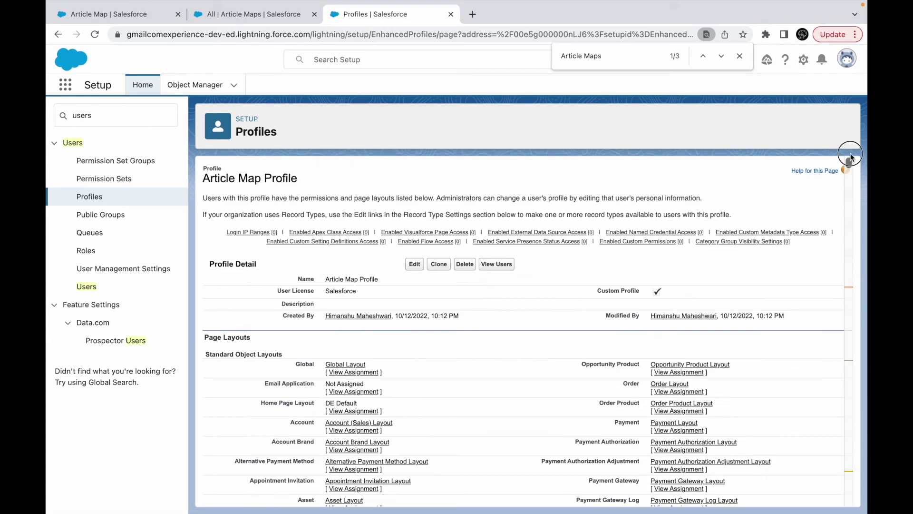
click(493, 265)
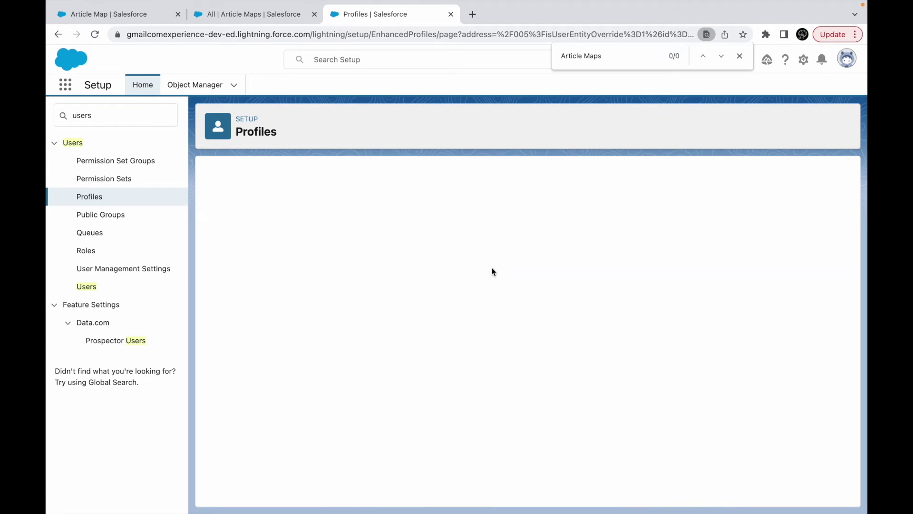
Start a new user named Map User 1, entering the email and a username ending in '.dev'.
click(418, 254)
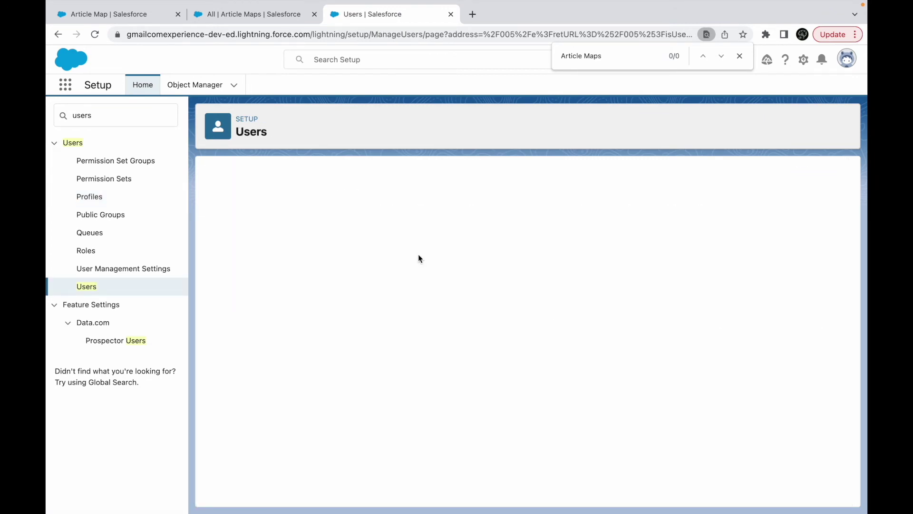
text(Map)
key(Tab)
text(User)
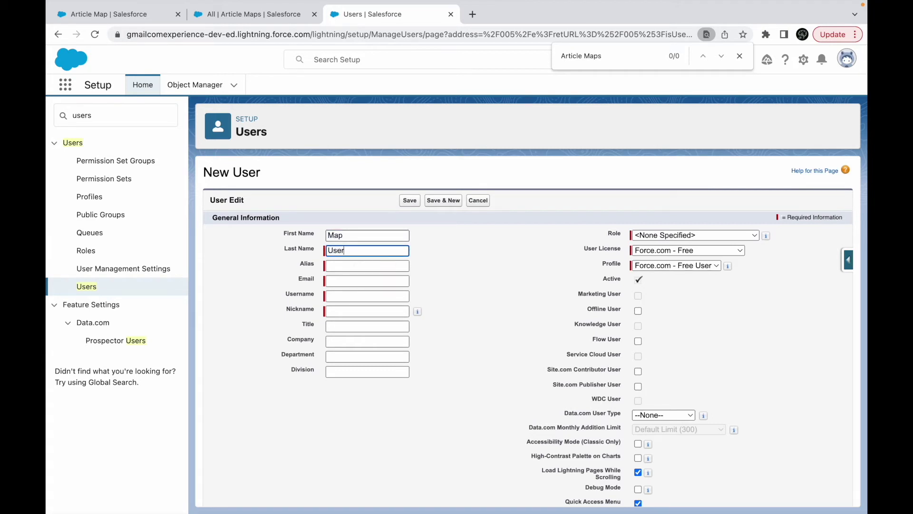
text( 1)
key(Tab)
key(Tab)
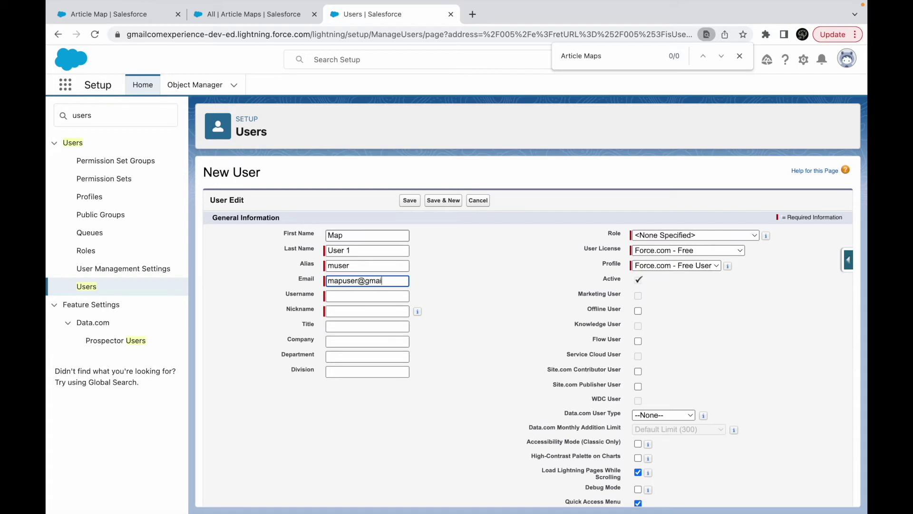
key(Tab)
key(End)
text(.dev)
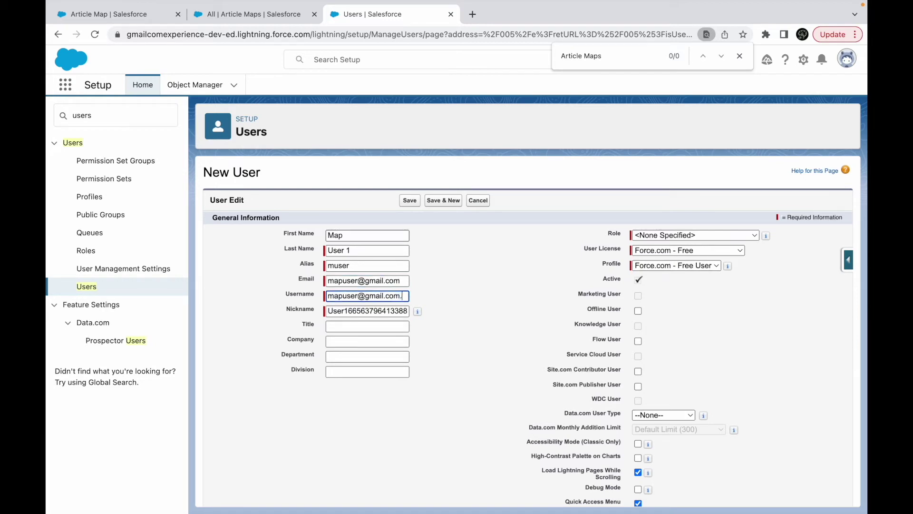
key(Tab)
key(Tab)
key(Tab)
key(Tab)
text(A)
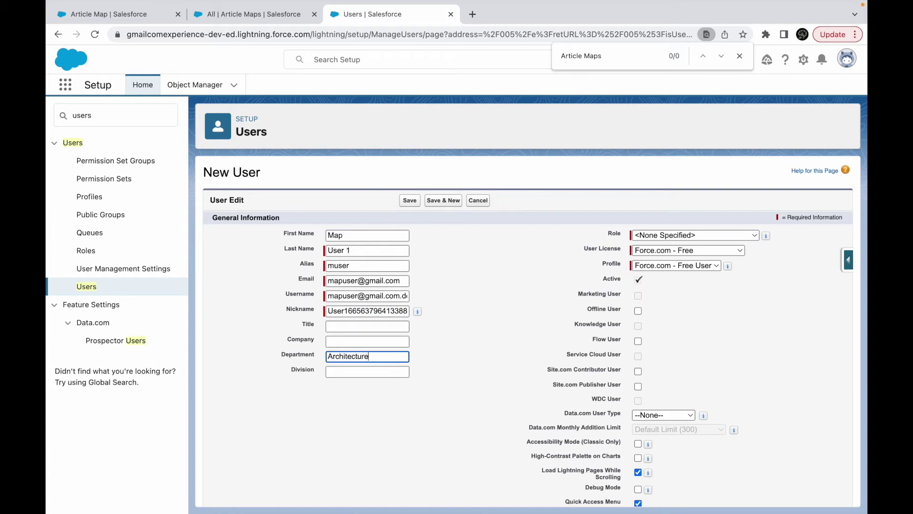
Set role Channel Sales Team, Salesforce Platform licence, Standard Platform User profile, blank department, and save.
click(666, 235)
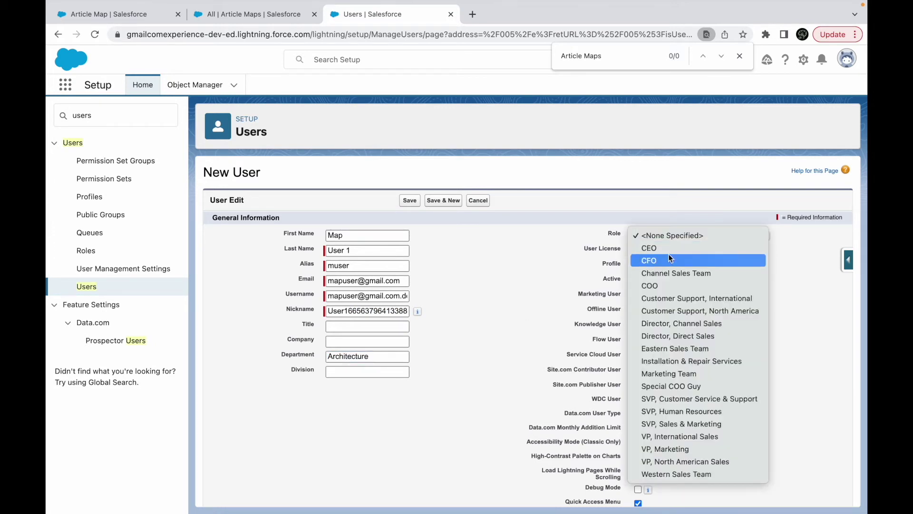
click(668, 273)
click(659, 251)
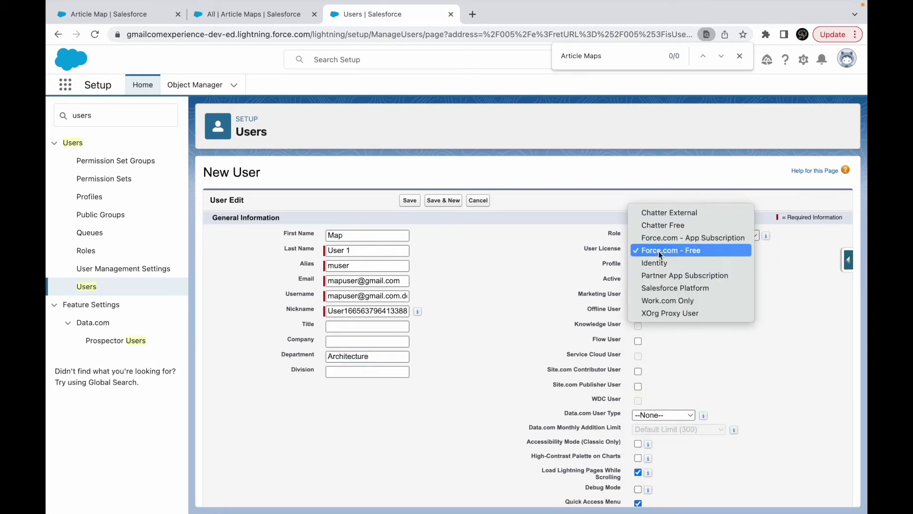
click(664, 288)
click(663, 265)
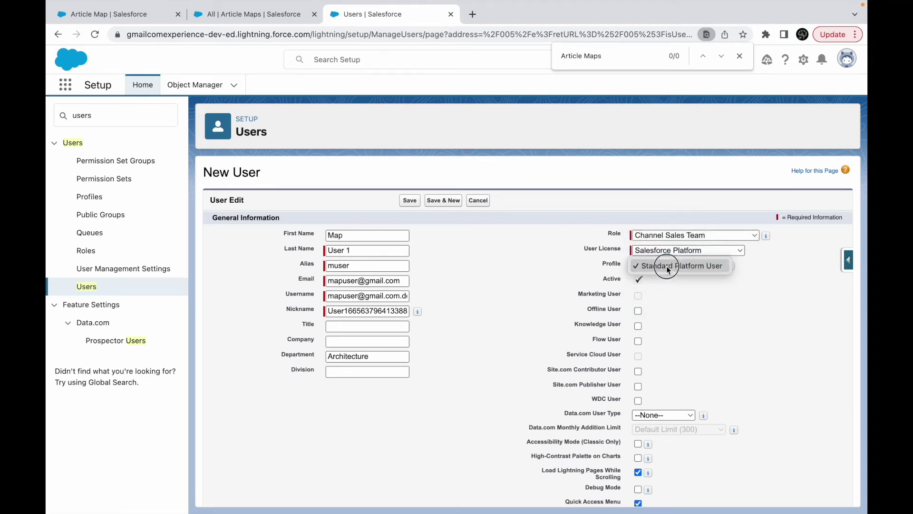
click(553, 288)
scroll(534, 420, down, 10)
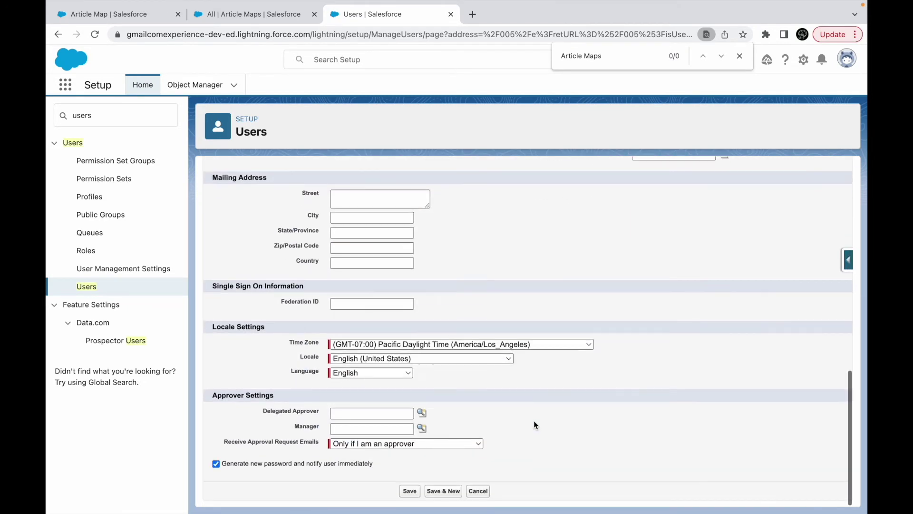
scroll(435, 393, up, 10)
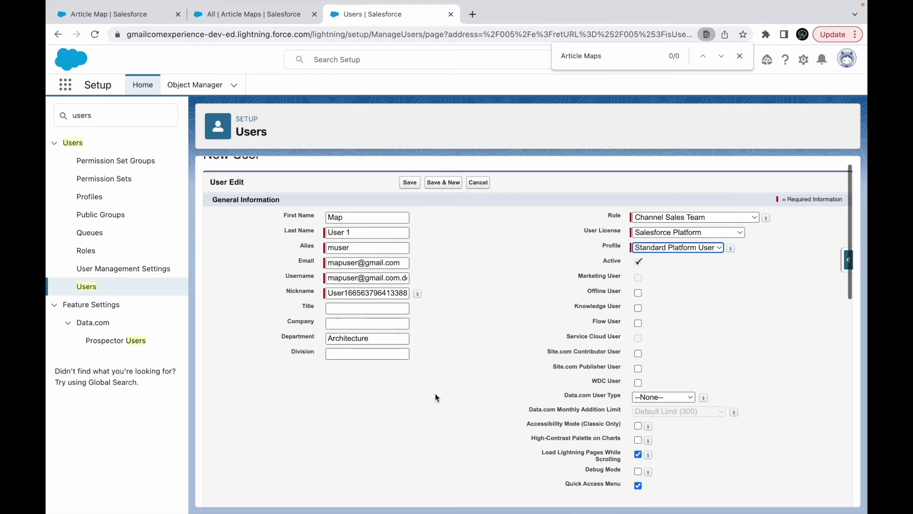
scroll(437, 397, up, 1)
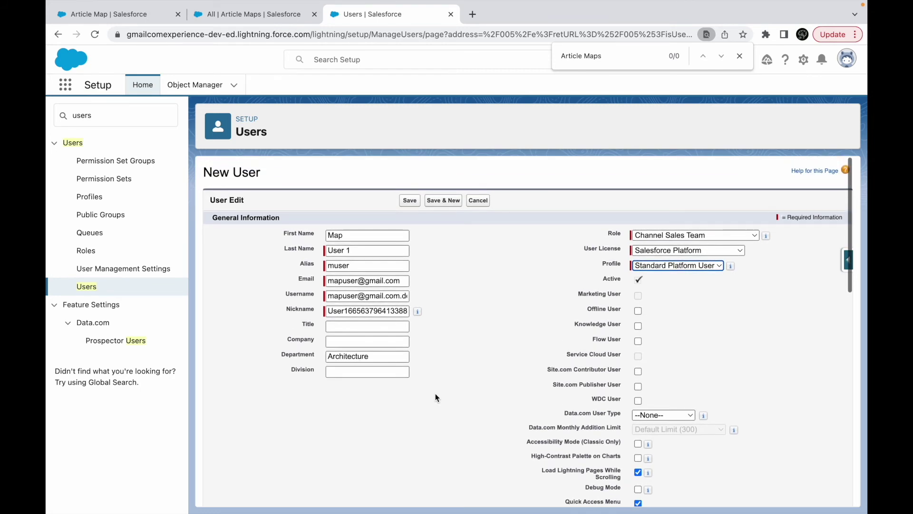
double_click(344, 358)
key(BackSpace)
click(407, 201)
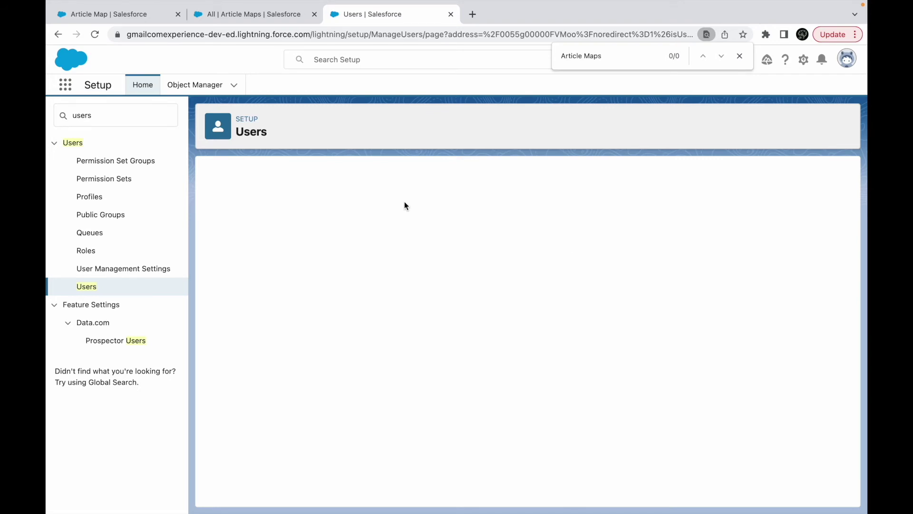
Enable 'Administrators Can Log in as Any User' in Login Access Policies and save.
double_click(150, 119)
text(logi acc)
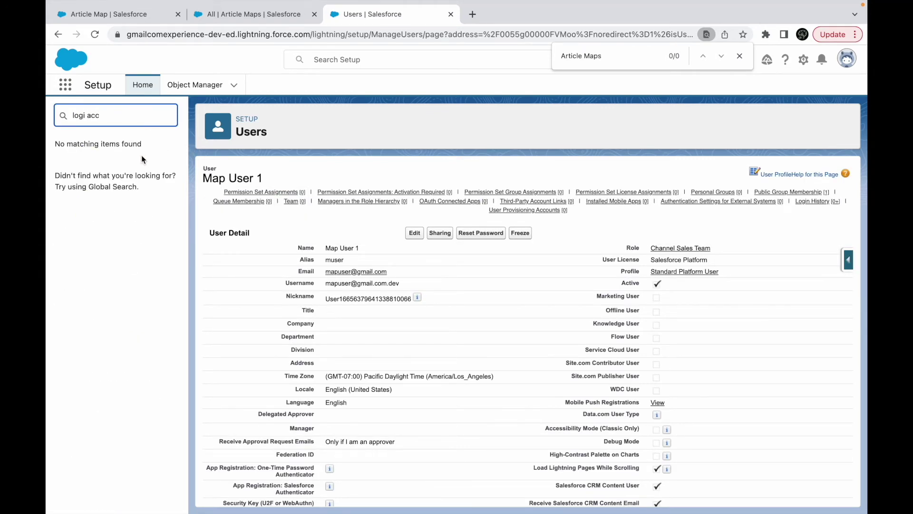
text(n)
click(97, 162)
click(473, 257)
click(421, 221)
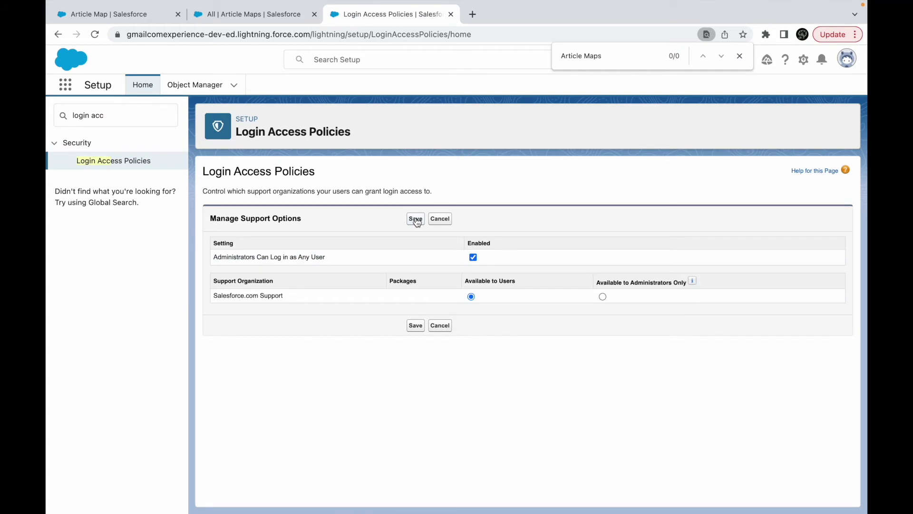
Search Setup for 'users' and open the All Users list.
triple_click(113, 116)
text(users)
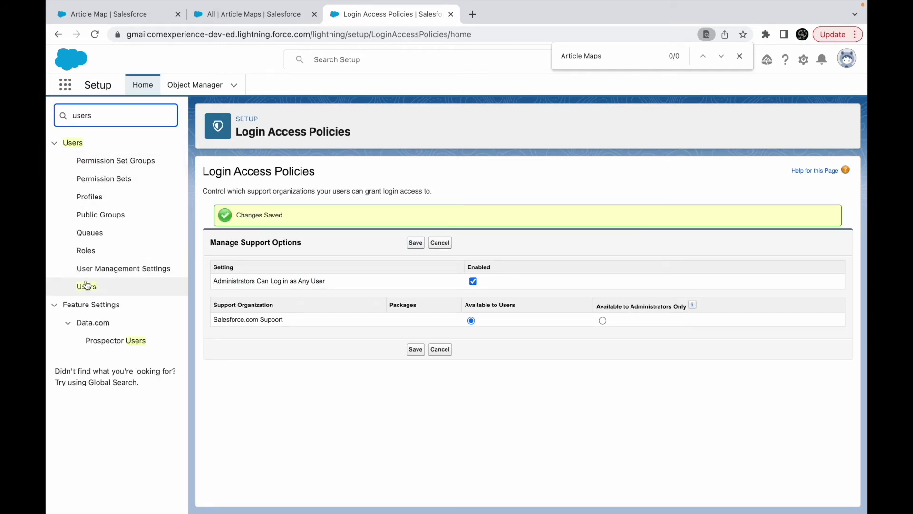
click(86, 286)
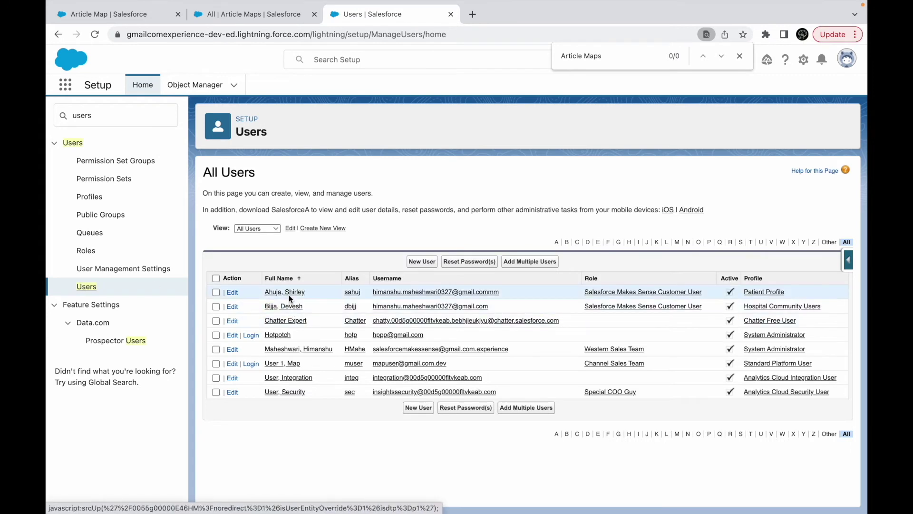
Log in as Map User 1 and search apps for 'article', which returns no results.
click(251, 364)
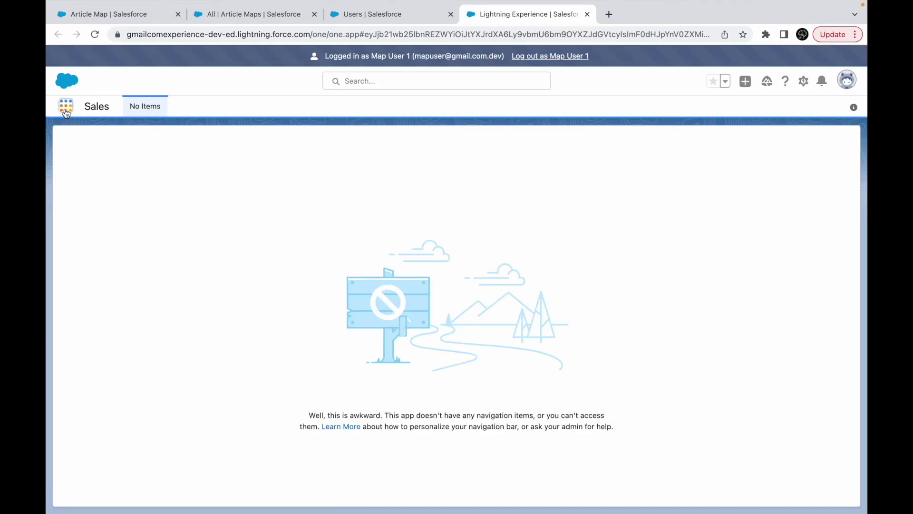
click(67, 105)
text(article)
key(Return)
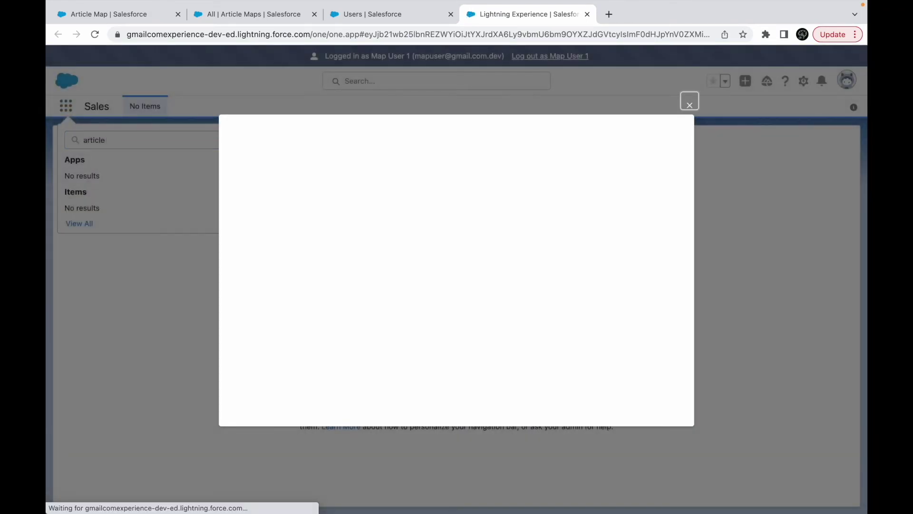
click(690, 102)
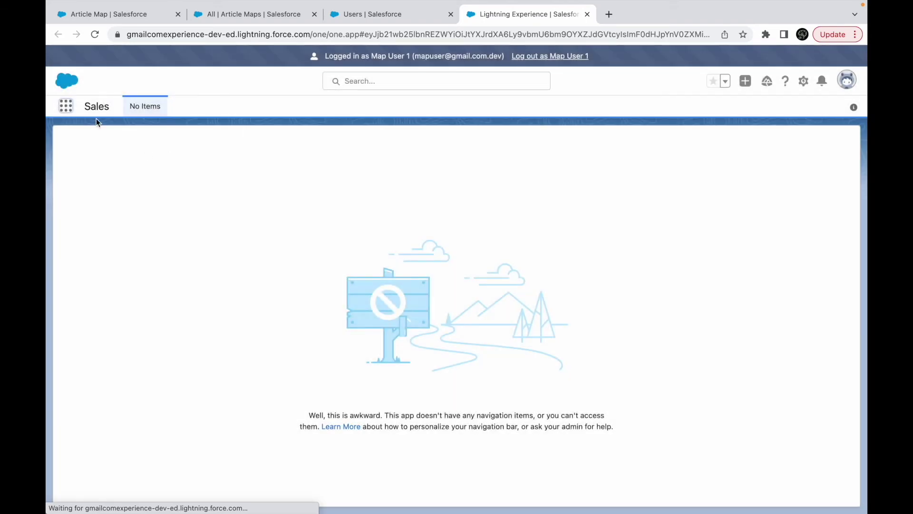
Retry the search with 'art', then log out of the Map User 1 session.
click(69, 106)
text(article)
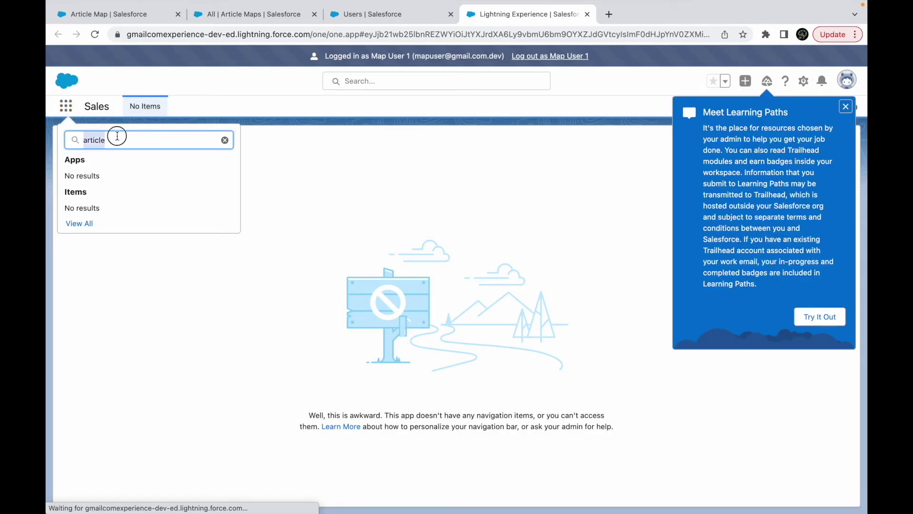
key(BackSpace)
key(BackSpace)
key(BackSpace)
key(BackSpace)
key(BackSpace)
key(BackSpace)
key(BackSpace)
click(567, 81)
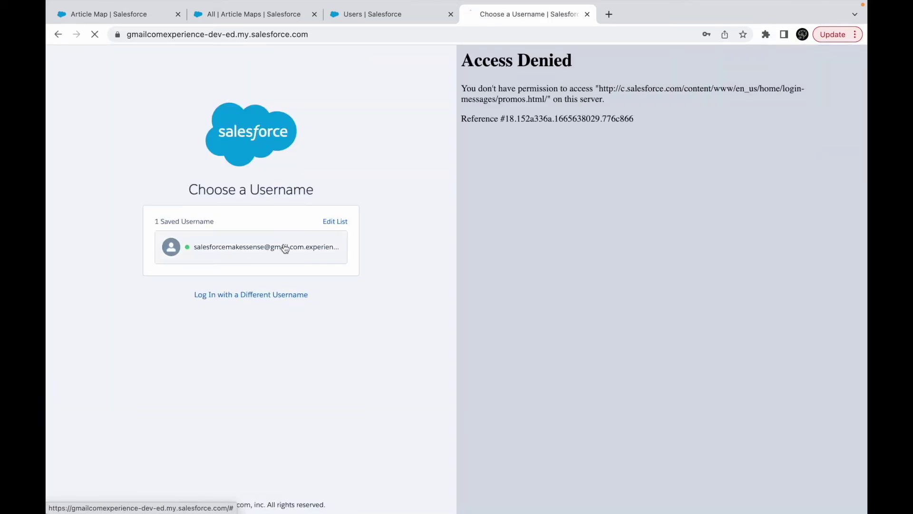
Log back in with the saved administrator username and return to the All Users list.
click(286, 249)
click(235, 307)
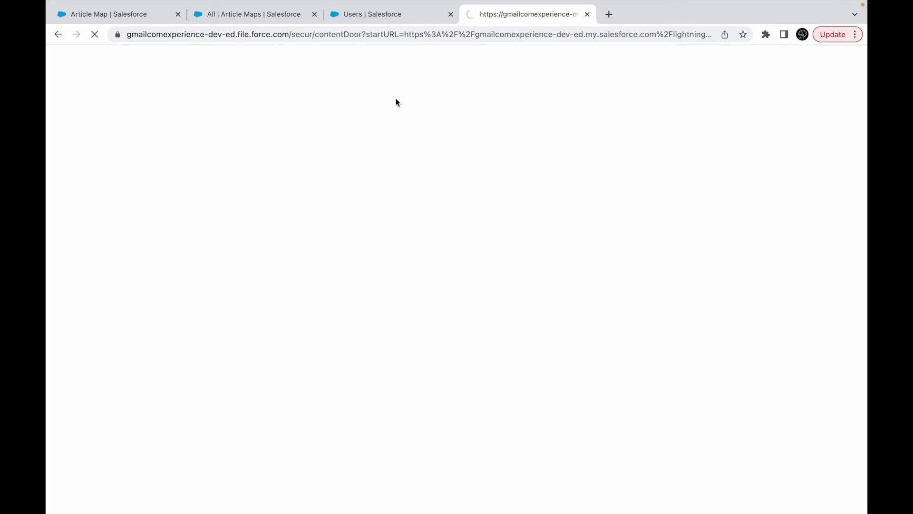
click(379, 14)
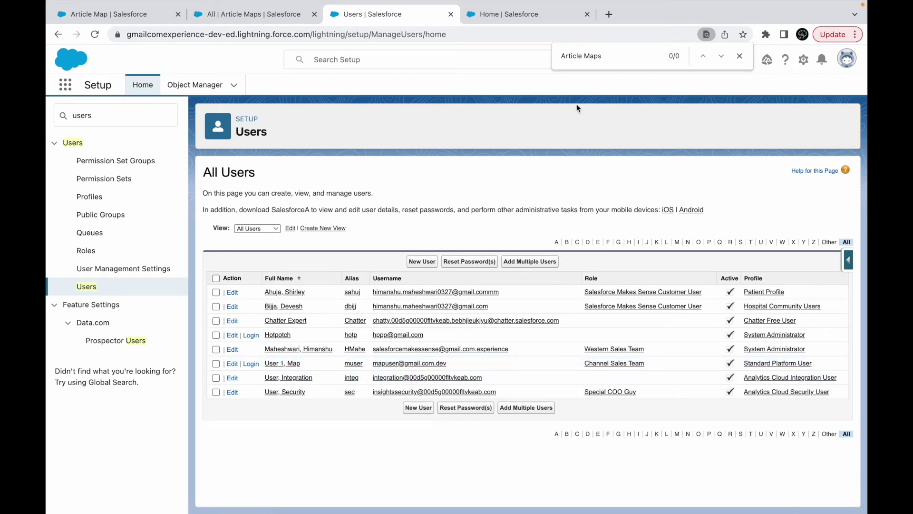
click(232, 364)
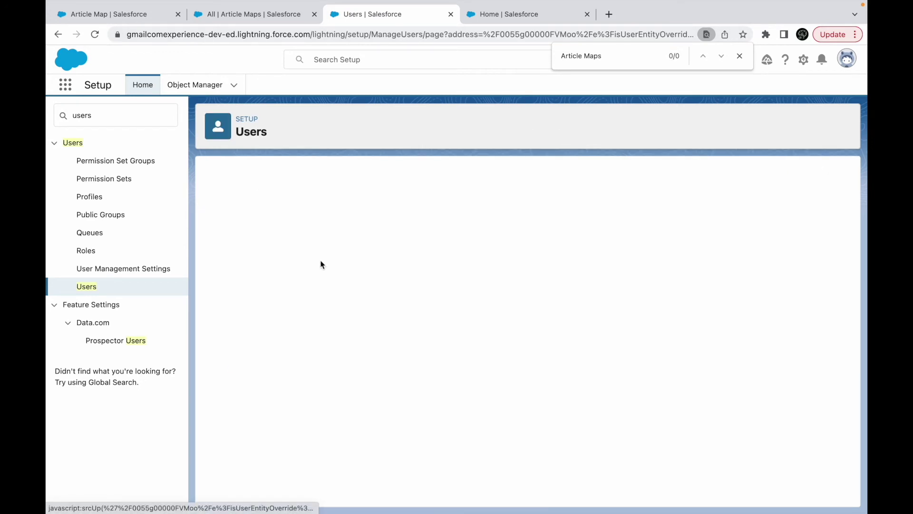
click(669, 255)
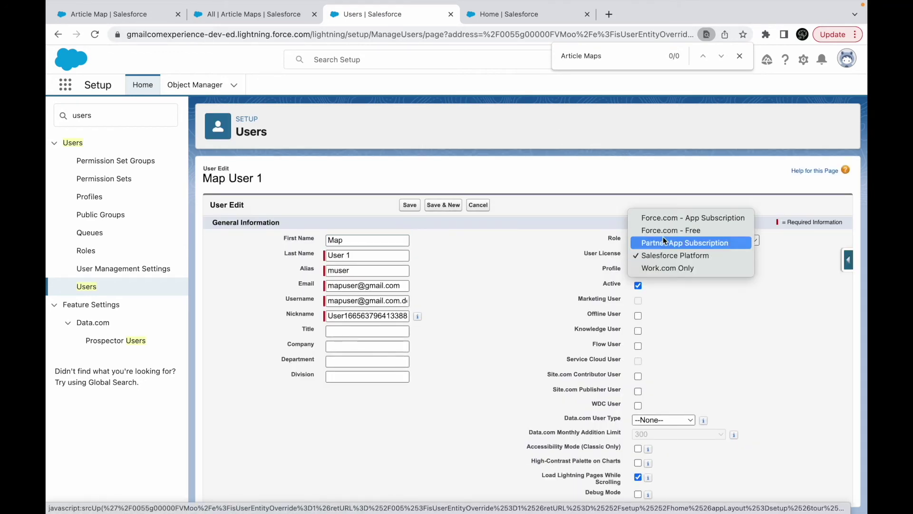
click(545, 277)
click(664, 269)
click(656, 269)
click(647, 259)
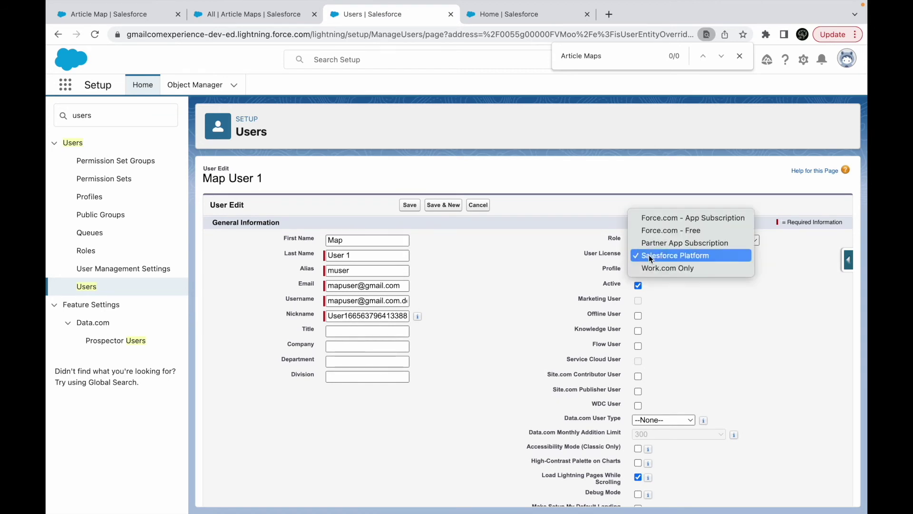
click(537, 300)
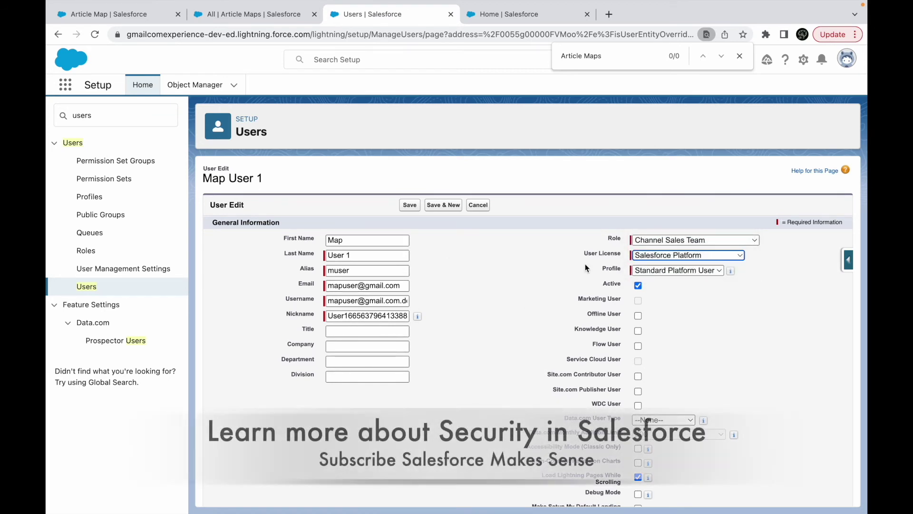
click(739, 56)
click(661, 276)
click(660, 267)
click(478, 206)
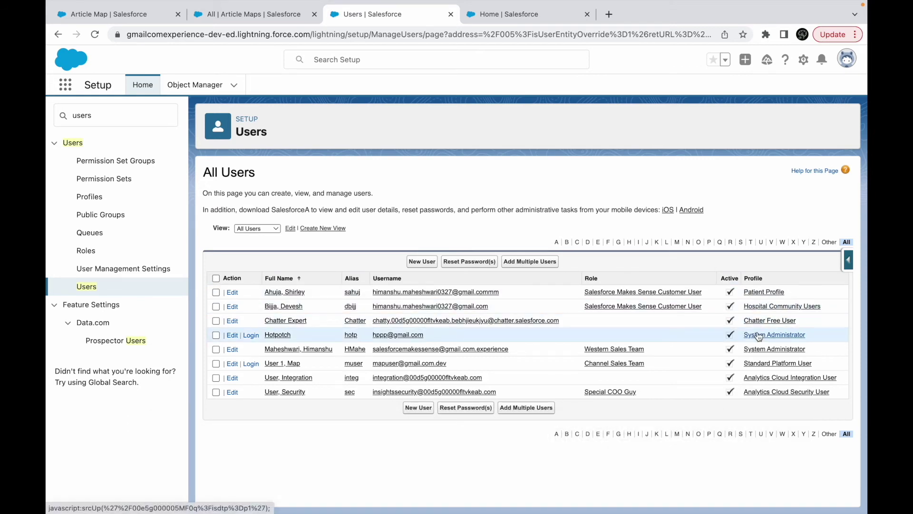
Deactivate the user Hotpotch and save.
click(232, 336)
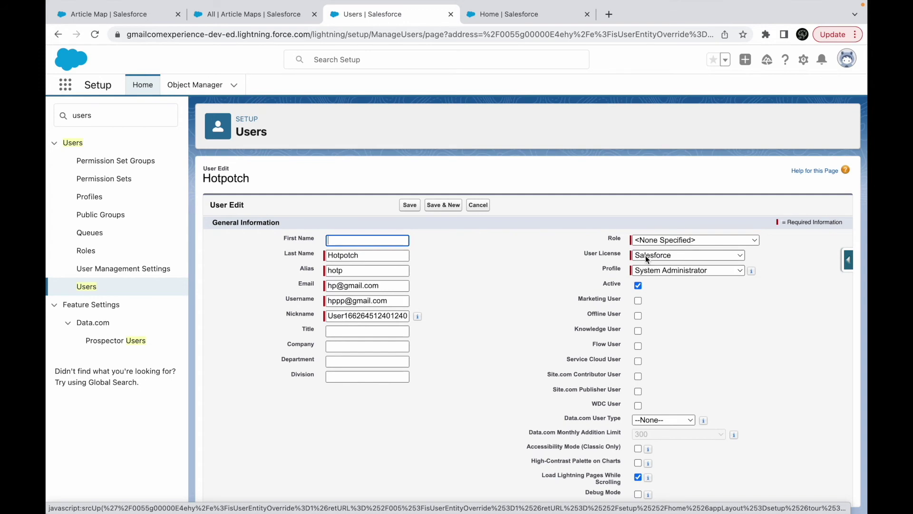
click(646, 255)
click(575, 270)
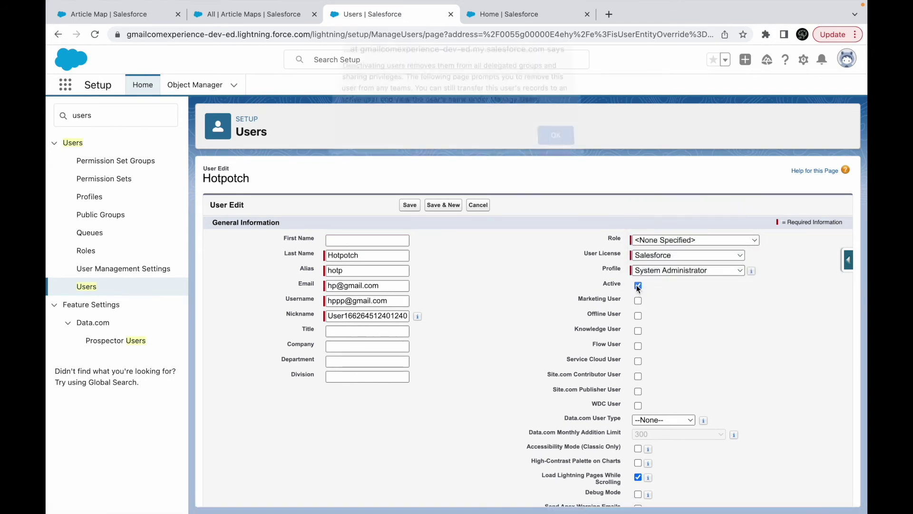
click(638, 285)
click(553, 143)
click(411, 204)
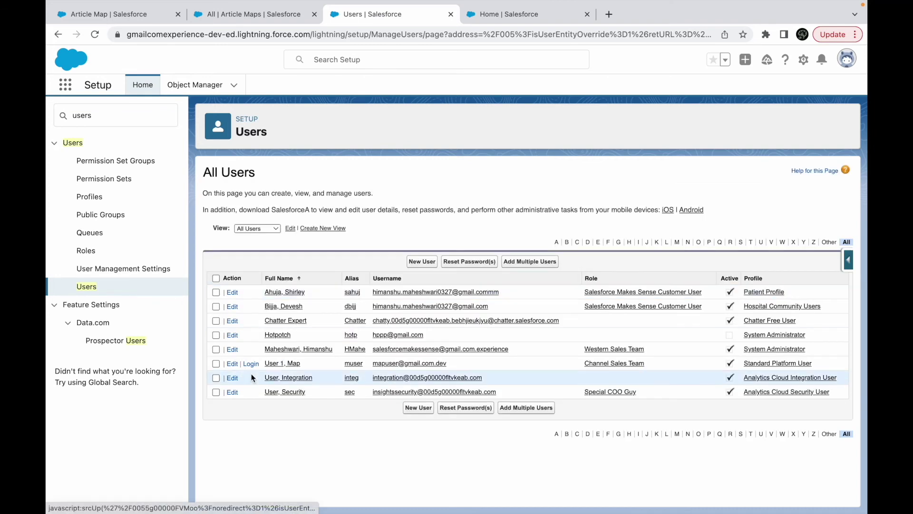
Give Map User 1 the Salesforce licence and Article Map Profile, then save.
click(232, 363)
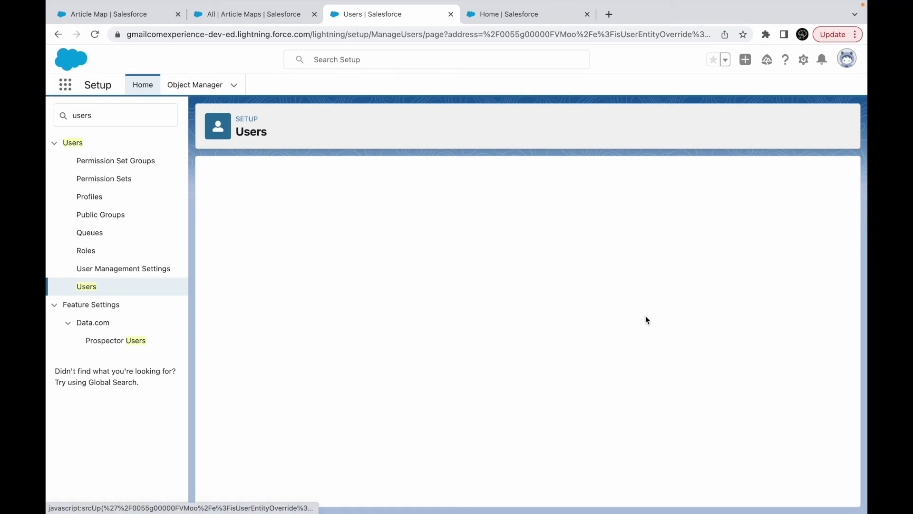
click(667, 256)
click(659, 241)
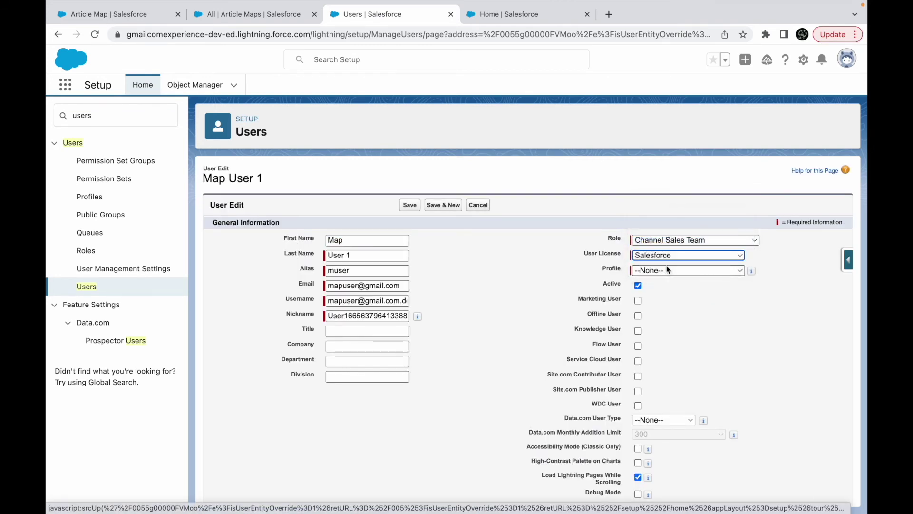
click(667, 270)
click(667, 283)
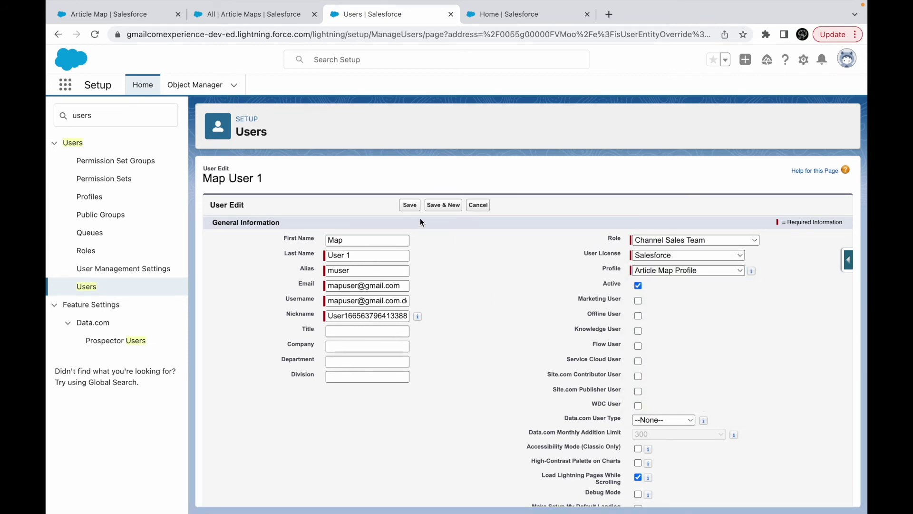
click(410, 209)
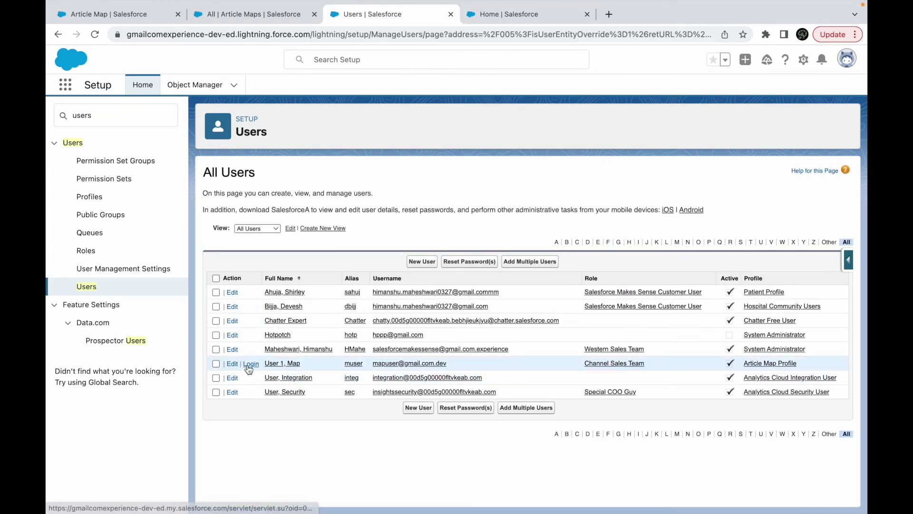
As Map User 1, list all Article Maps, showing My First Map and My Second Map.
click(249, 372)
click(723, 14)
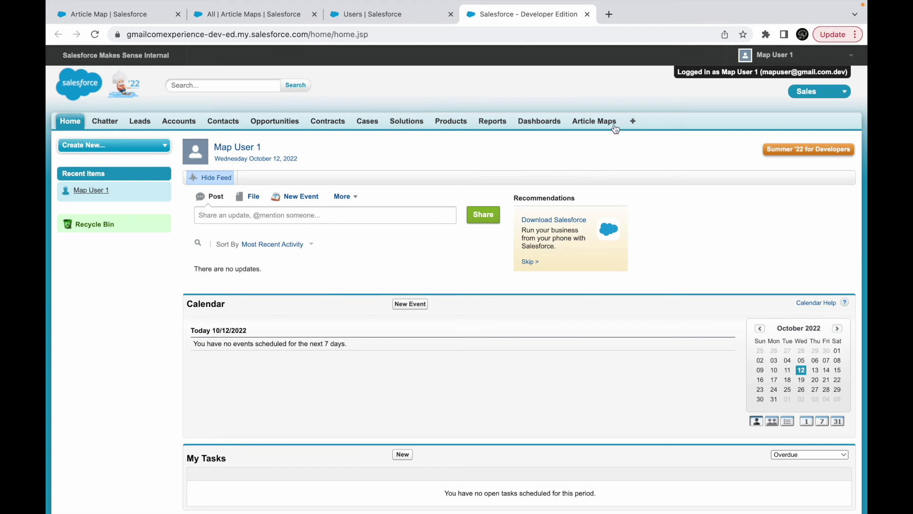
click(594, 122)
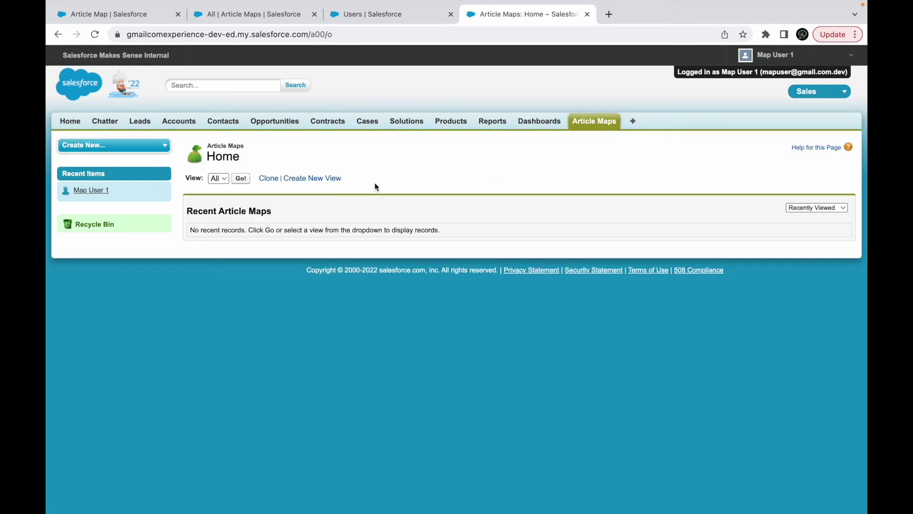
click(241, 179)
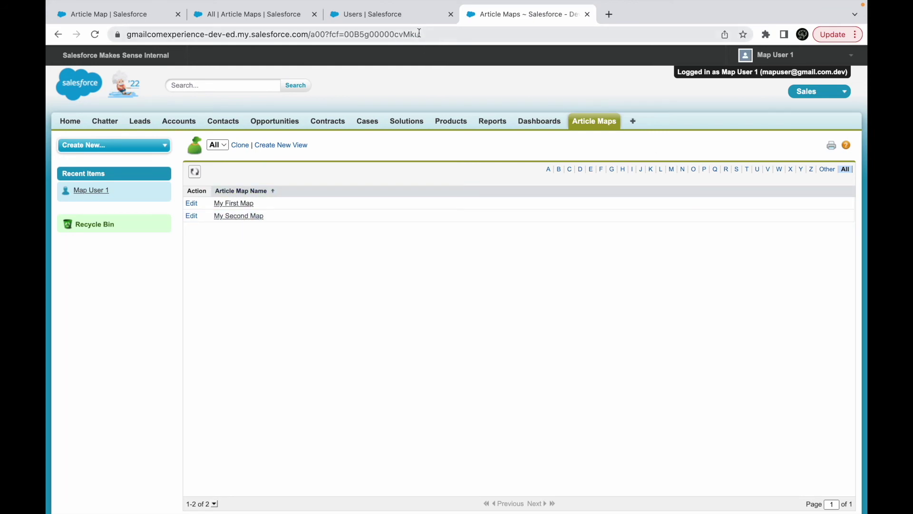
Log out of the Map User 1 session from the account menu.
click(392, 15)
click(509, 16)
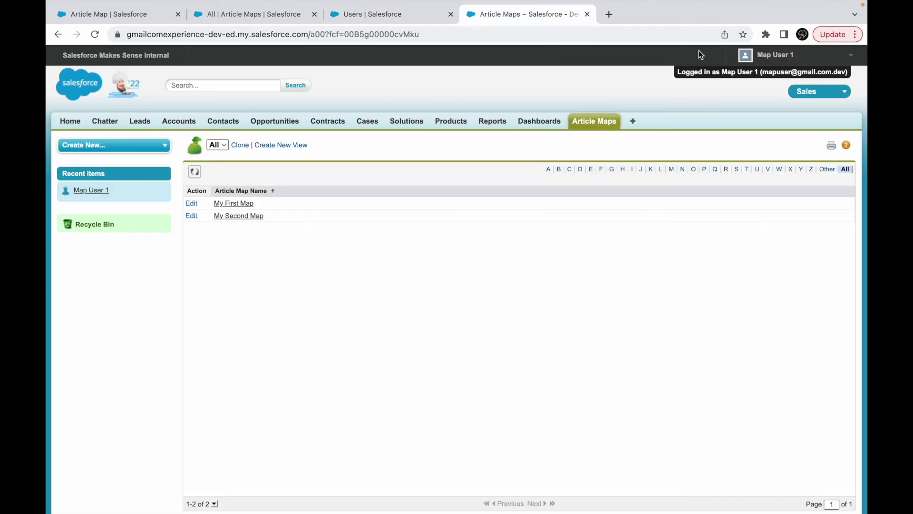
click(793, 55)
click(775, 170)
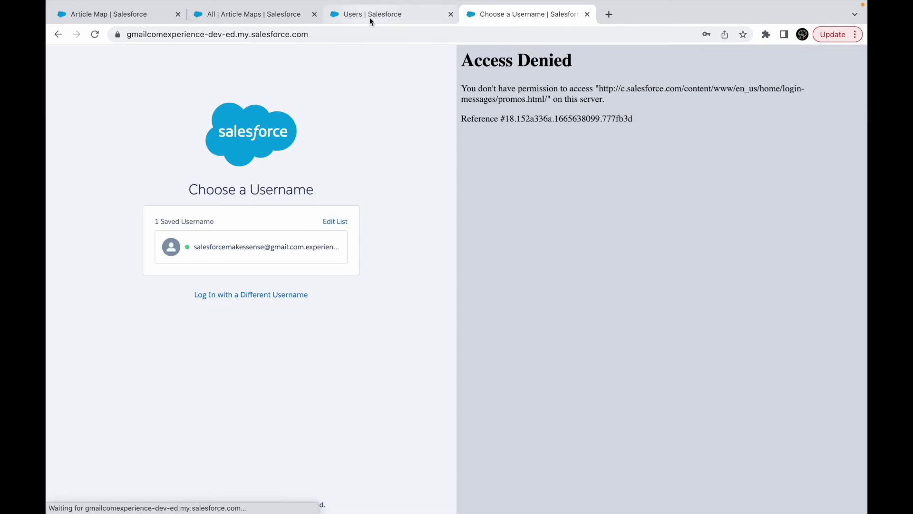
Log back in as administrator and open Map User 1's record in Salesforce Classic.
click(272, 234)
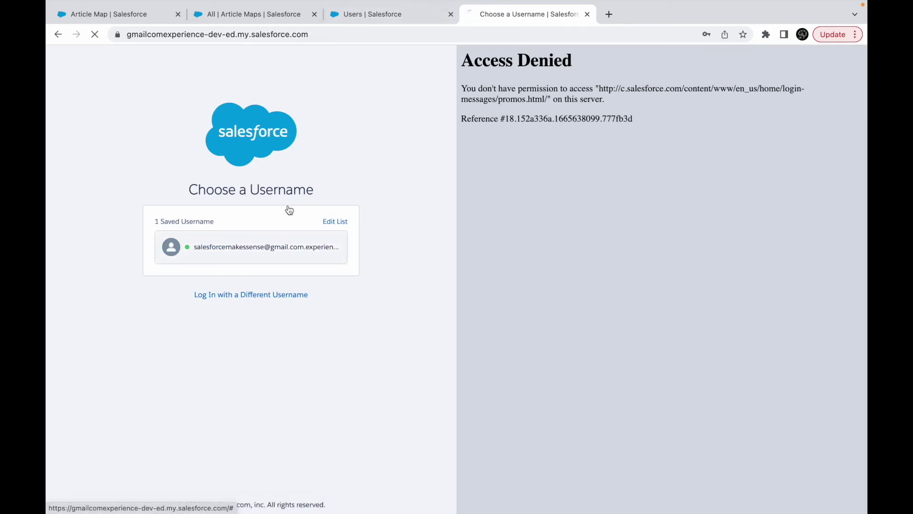
click(390, 14)
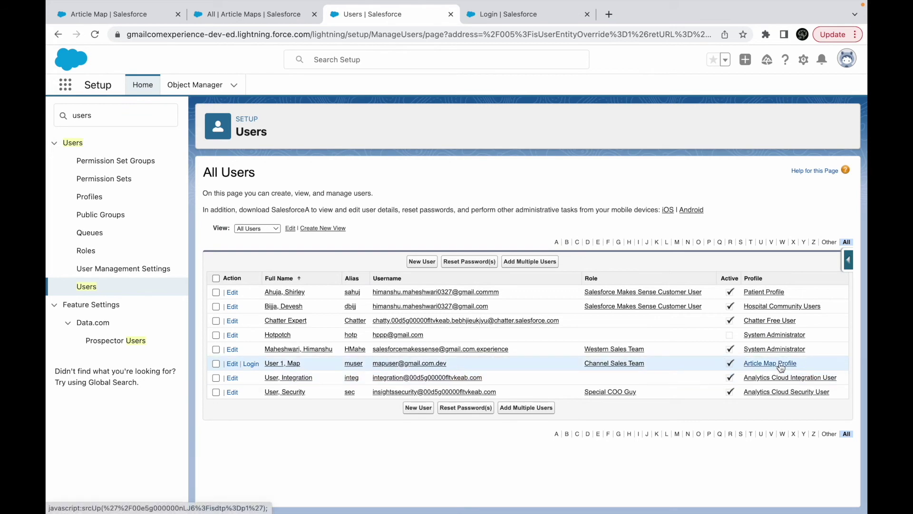
click(279, 364)
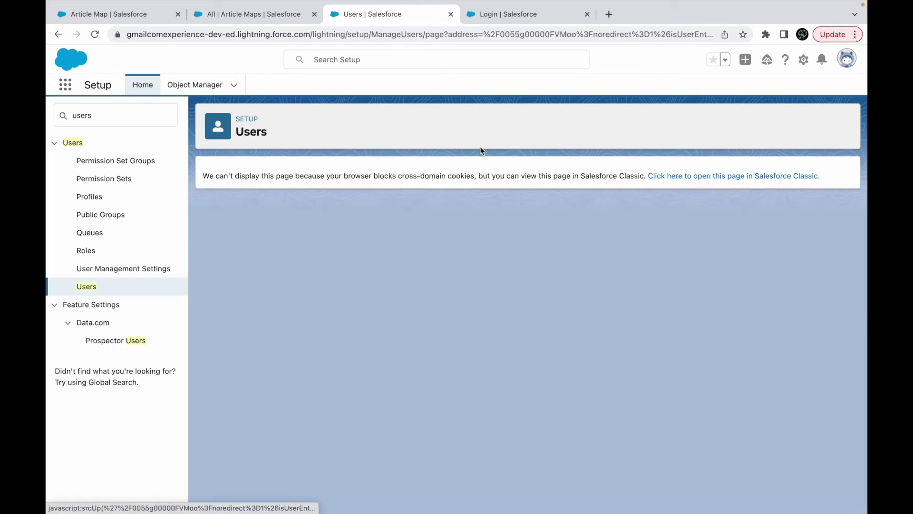
click(672, 174)
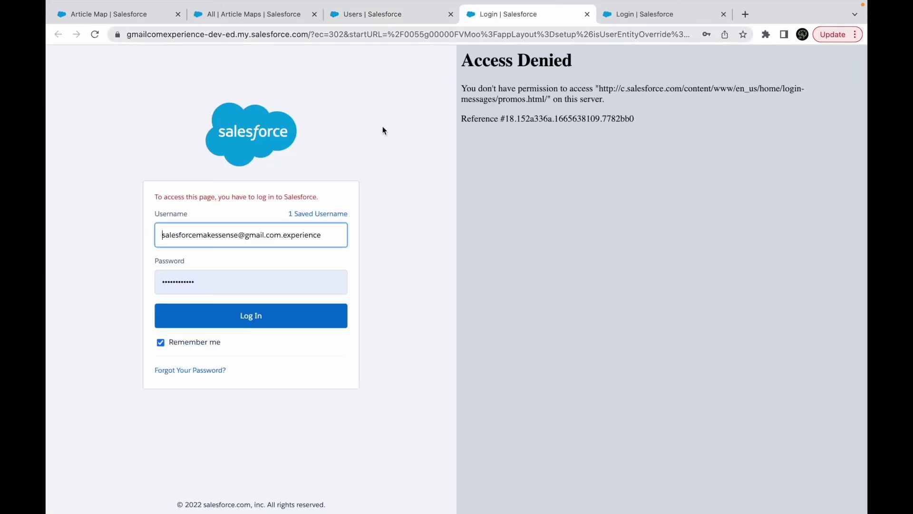
click(236, 317)
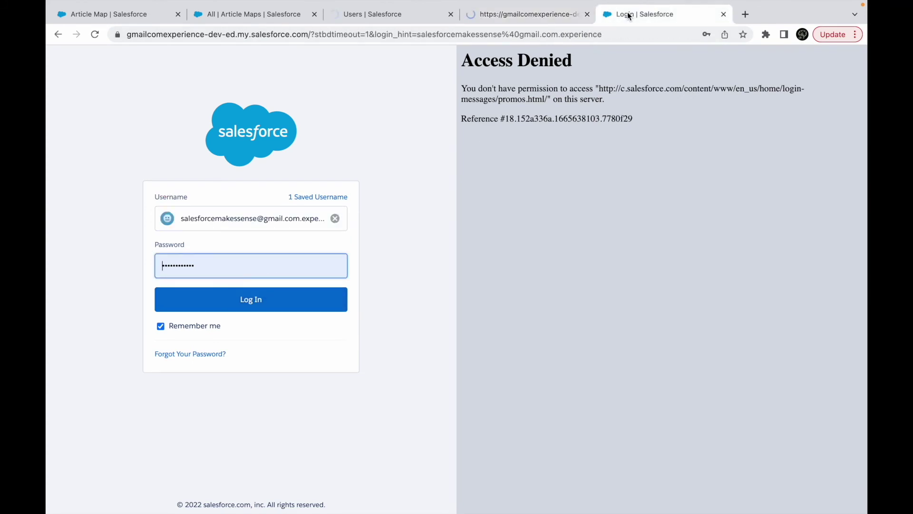
Set Map User 1's department to Architecture and save, closing the extra login page.
click(532, 18)
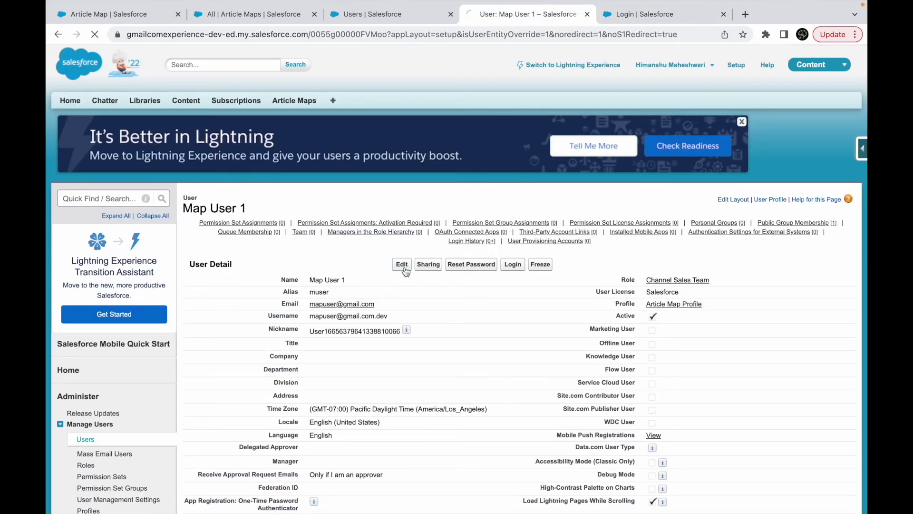
click(323, 389)
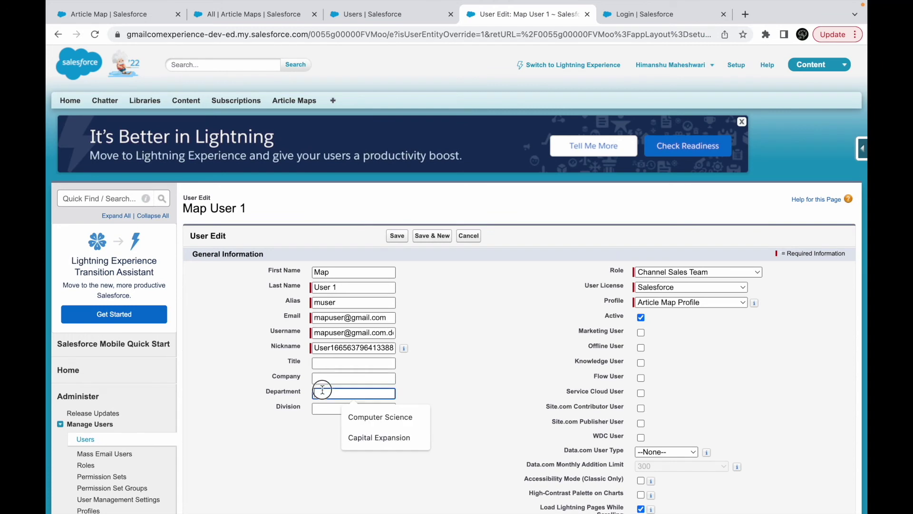
text(Architecture)
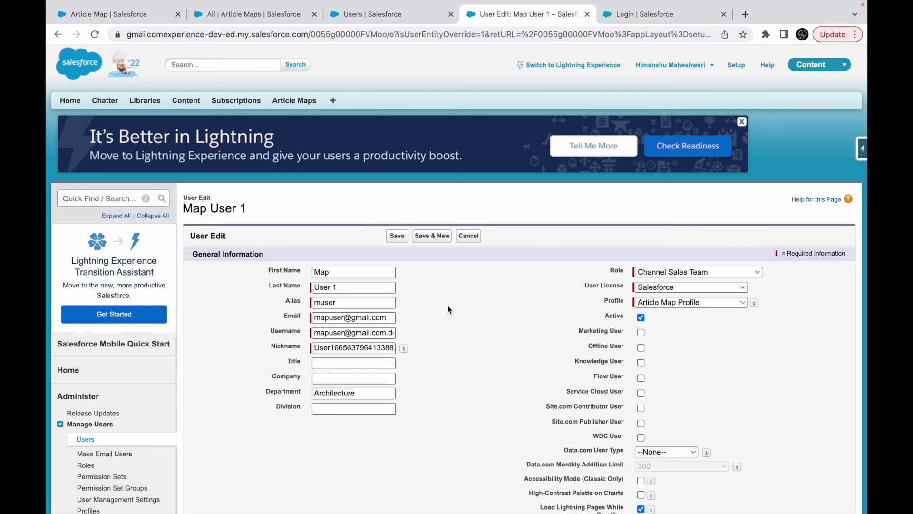
click(397, 236)
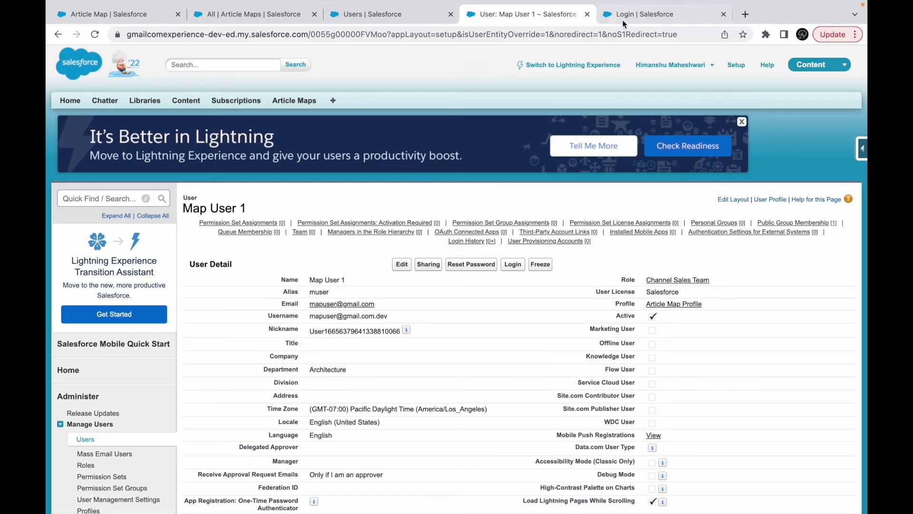
click(623, 20)
click(723, 15)
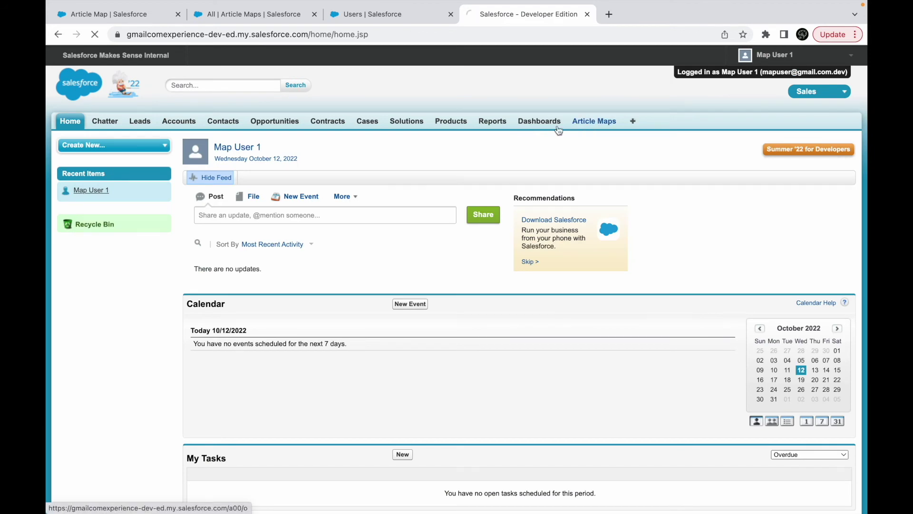
As Map User 1, list all Article Maps and try to open My First Map, which returns Insufficient Privileges.
click(585, 124)
click(242, 180)
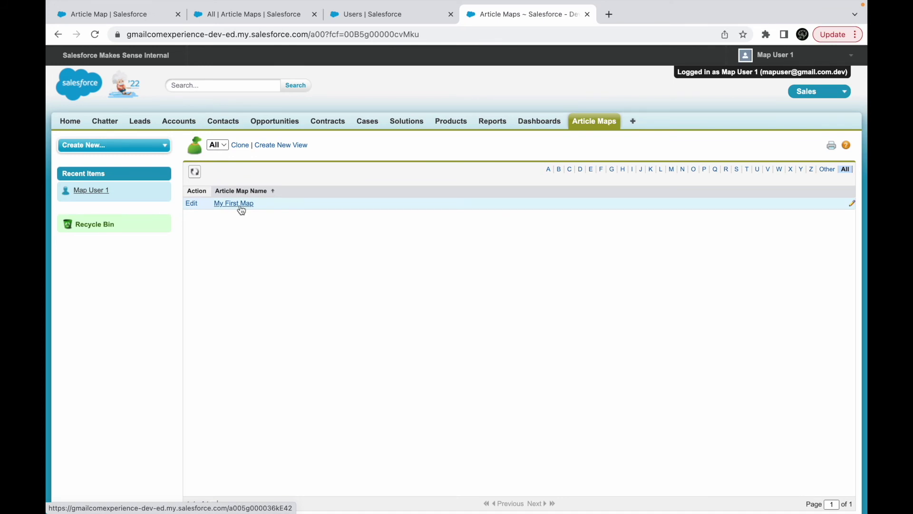
click(241, 208)
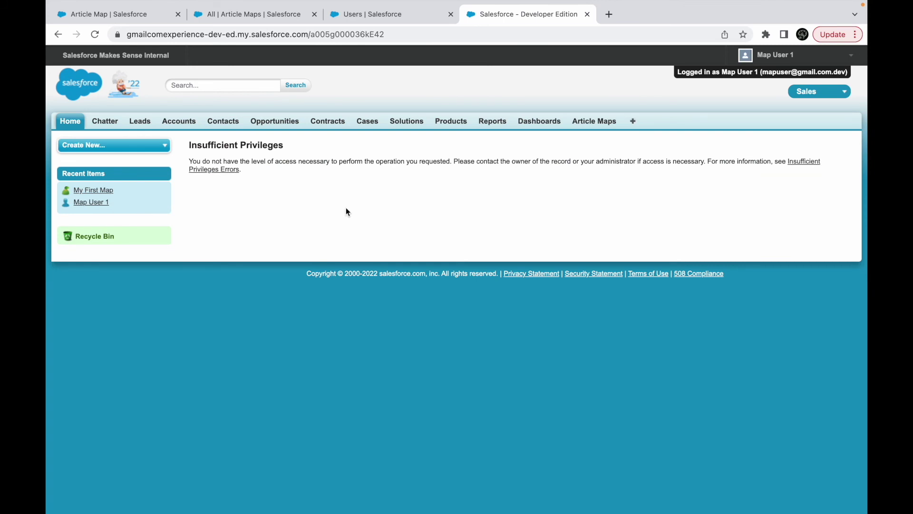
scroll(486, 212, left, 5)
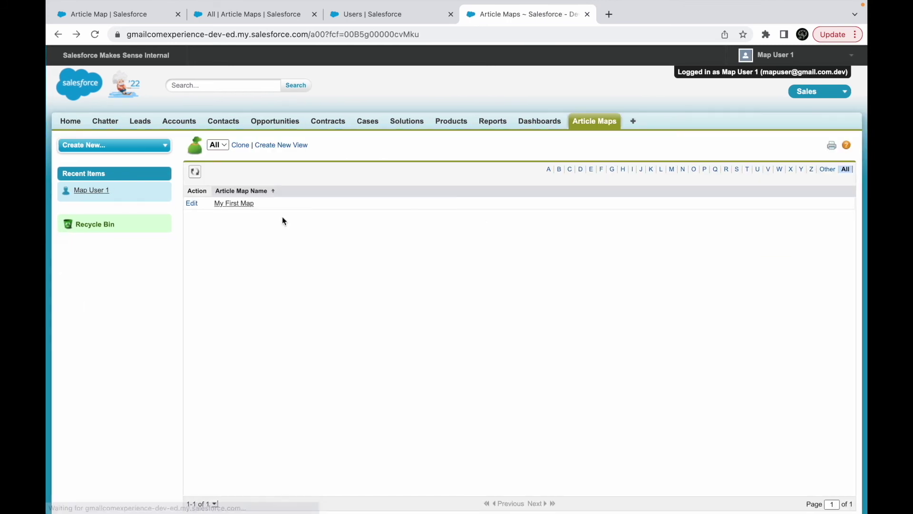
click(577, 122)
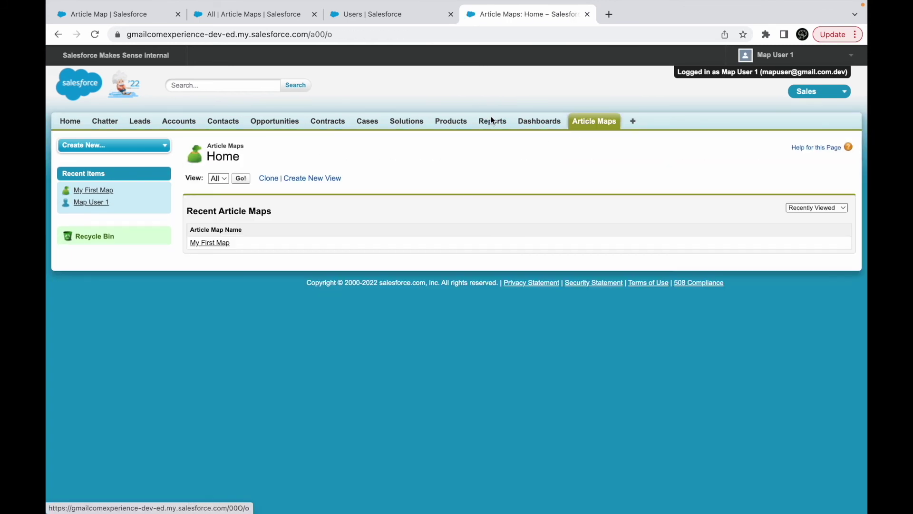
Dismiss the Lightning access notice, retry opening My First Map, then log Map User 1 out.
click(392, 19)
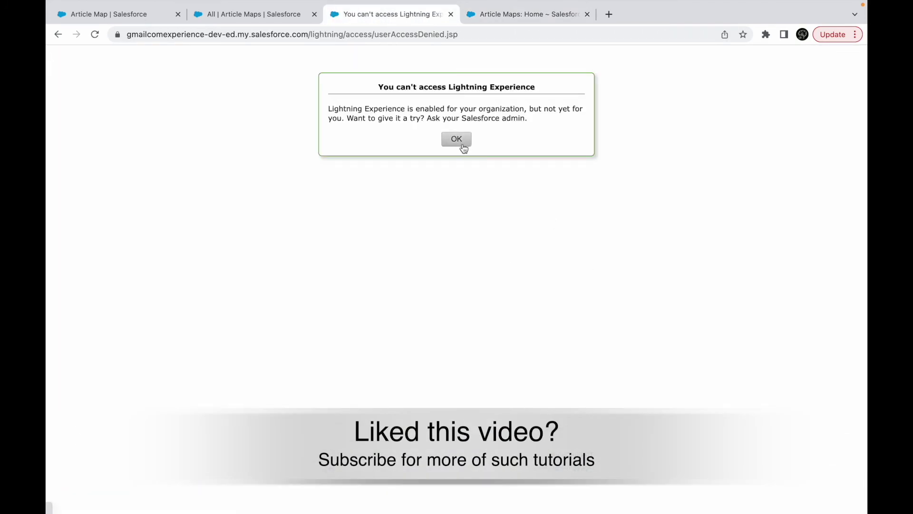
click(457, 139)
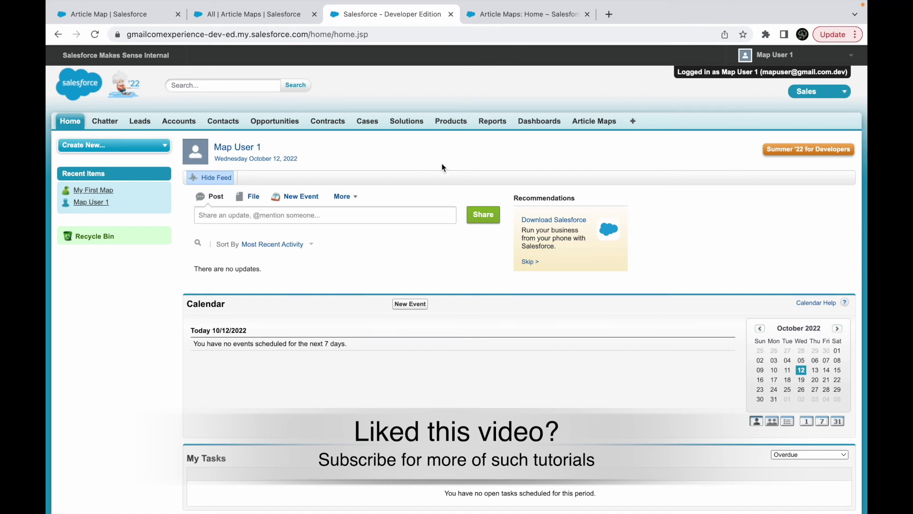
click(594, 121)
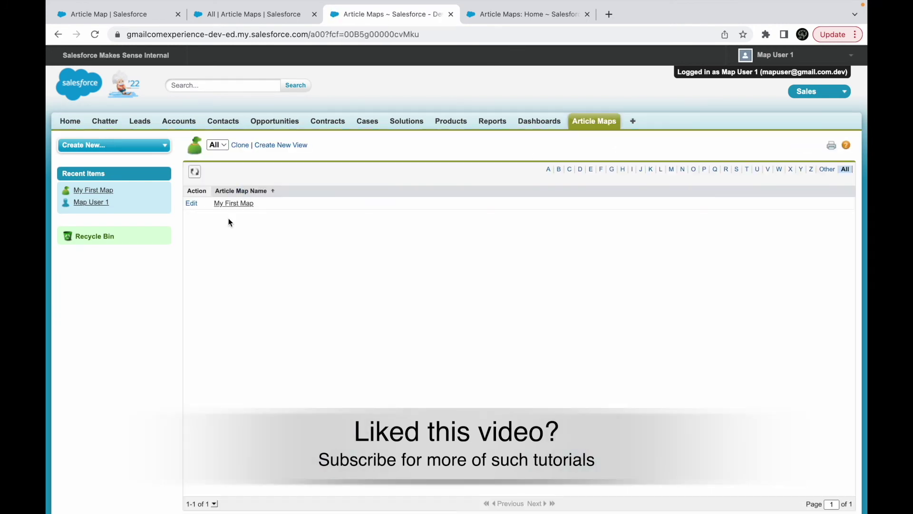
click(226, 206)
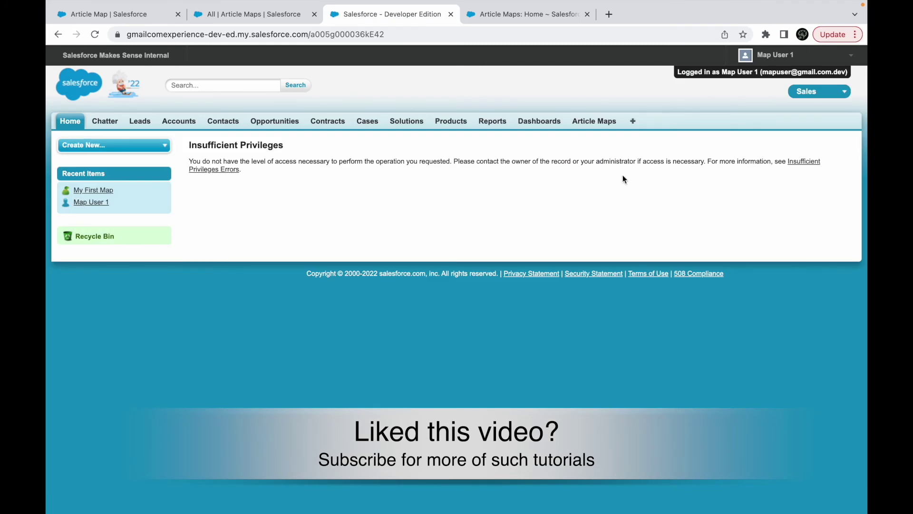
scroll(517, 256, left, 10)
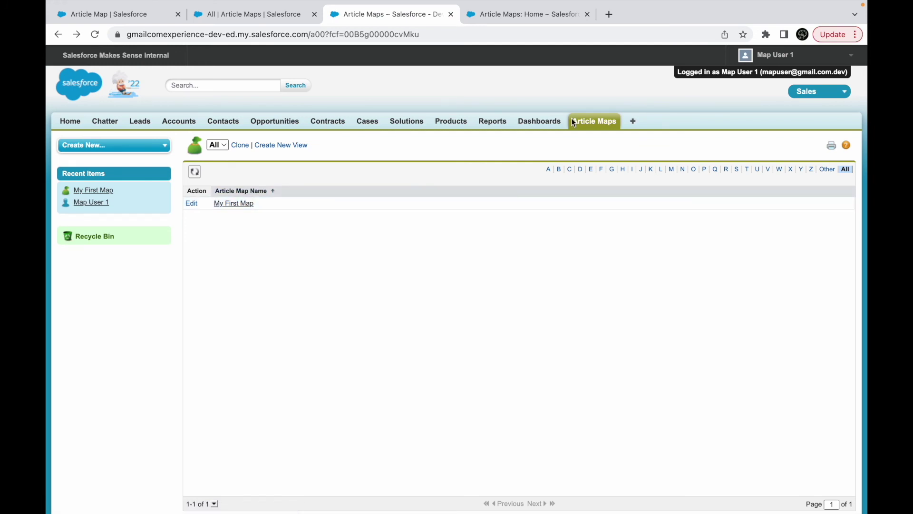
click(781, 56)
click(747, 167)
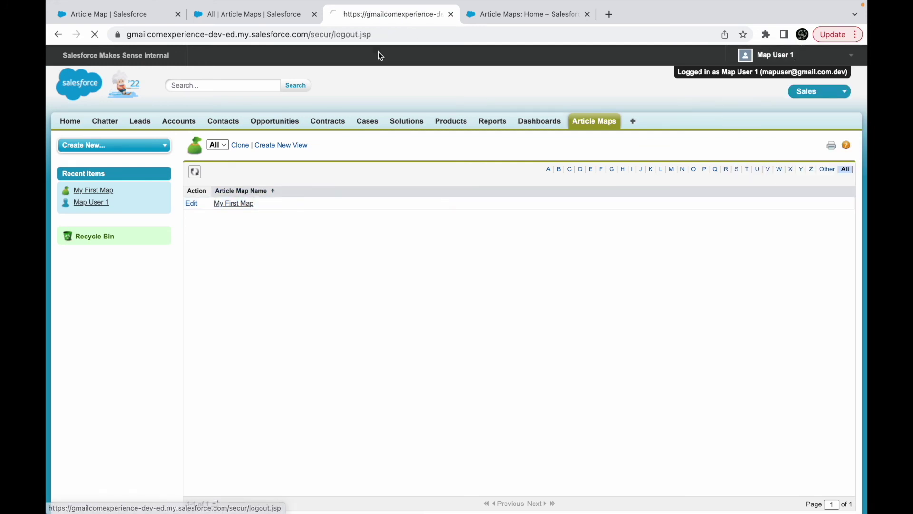
Log back in as the administrator and start editing the Article Map Profile.
click(263, 250)
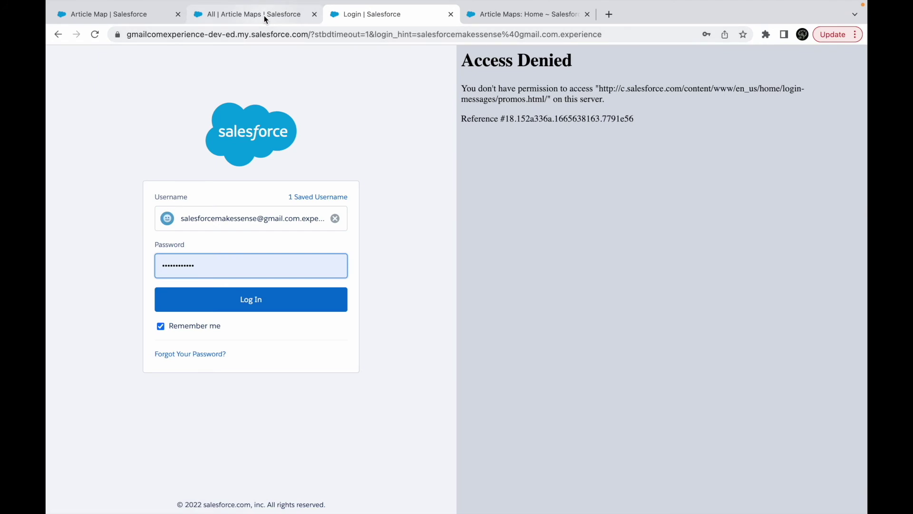
click(240, 291)
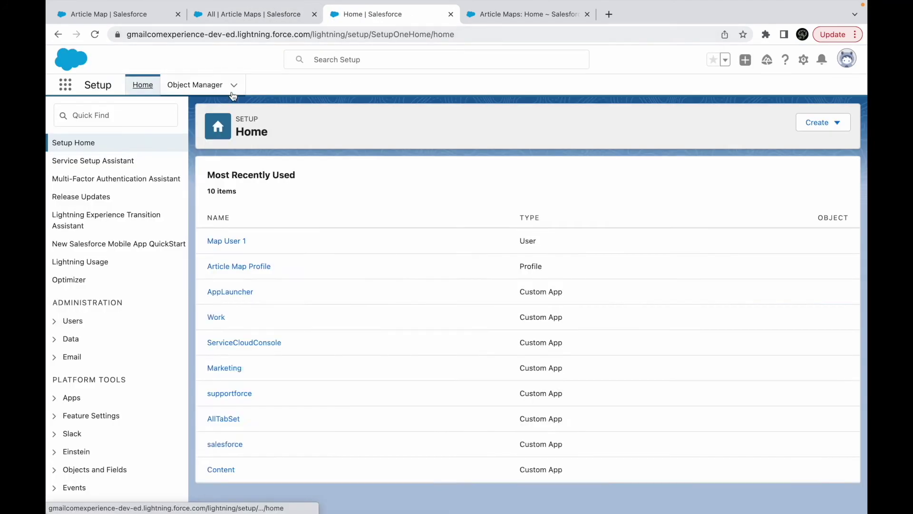
click(134, 113)
text(profile)
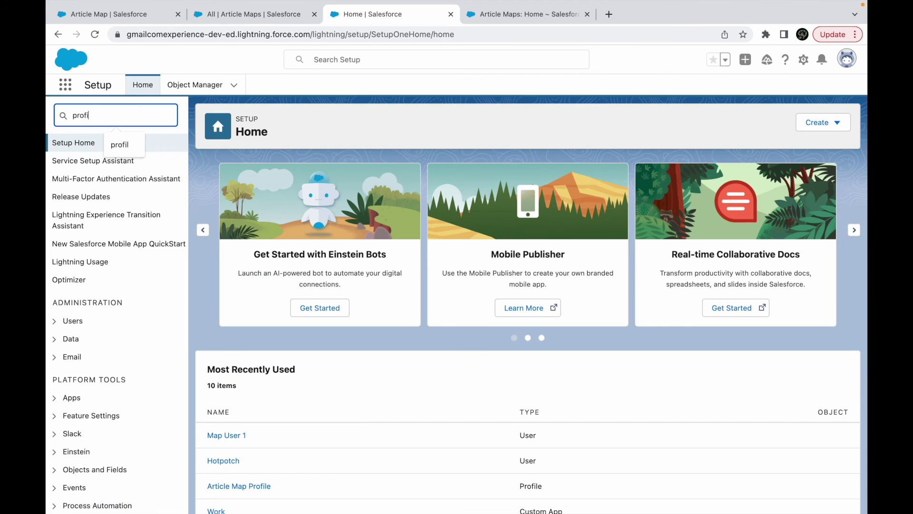
click(587, 14)
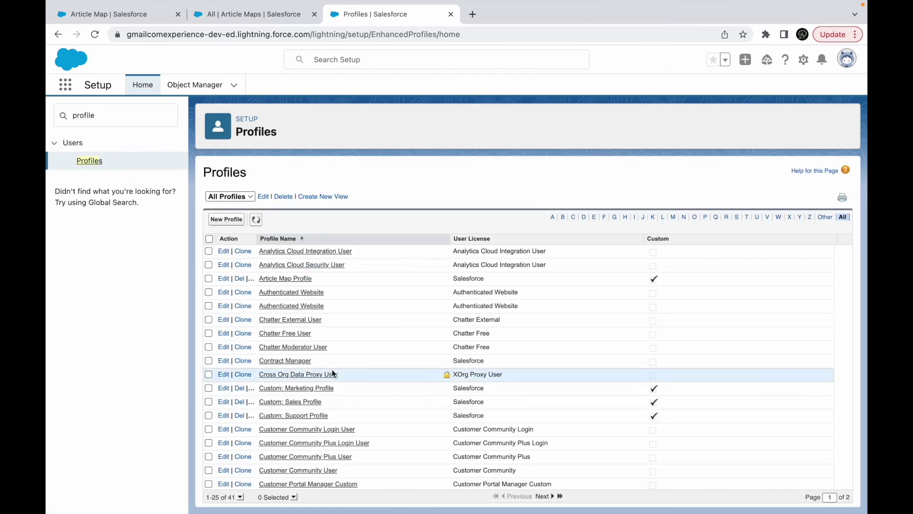
click(276, 280)
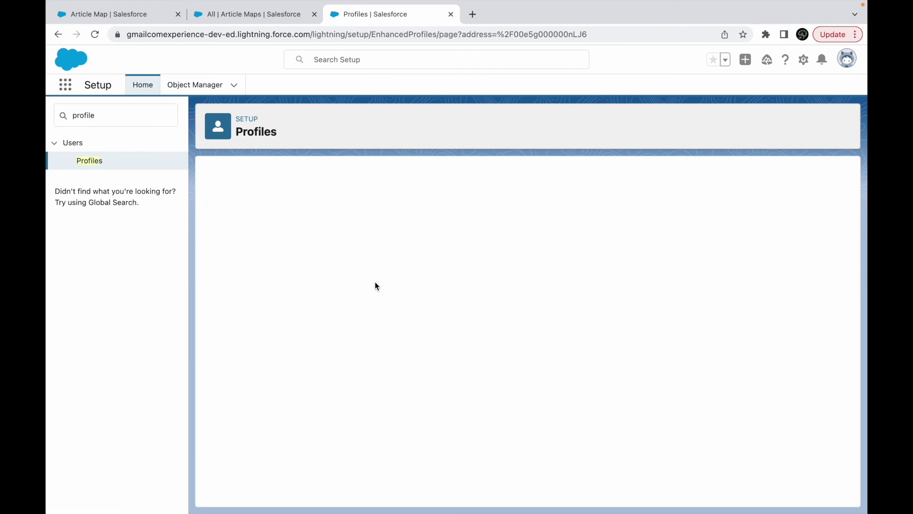
click(415, 274)
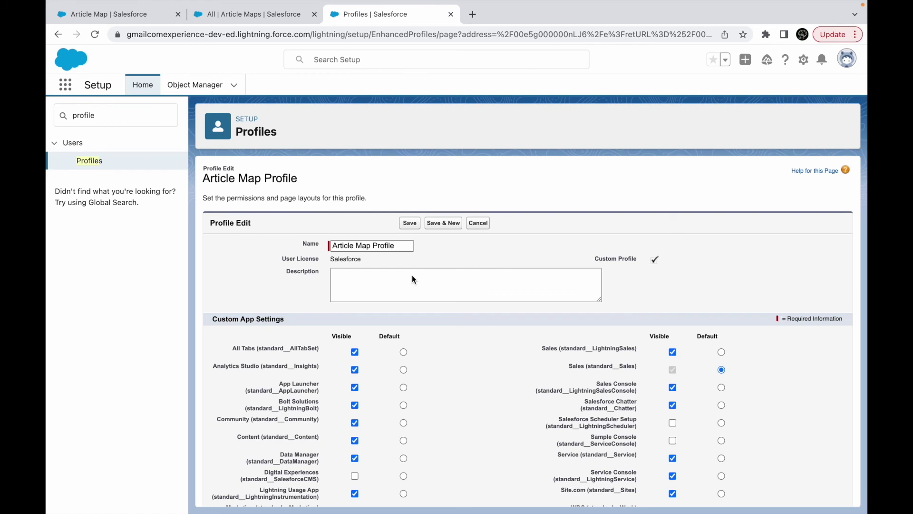
Search the profile edit page for the Lightning Experience User permission and the Article Maps settings.
key(ctrl+f)
text(Aigh)
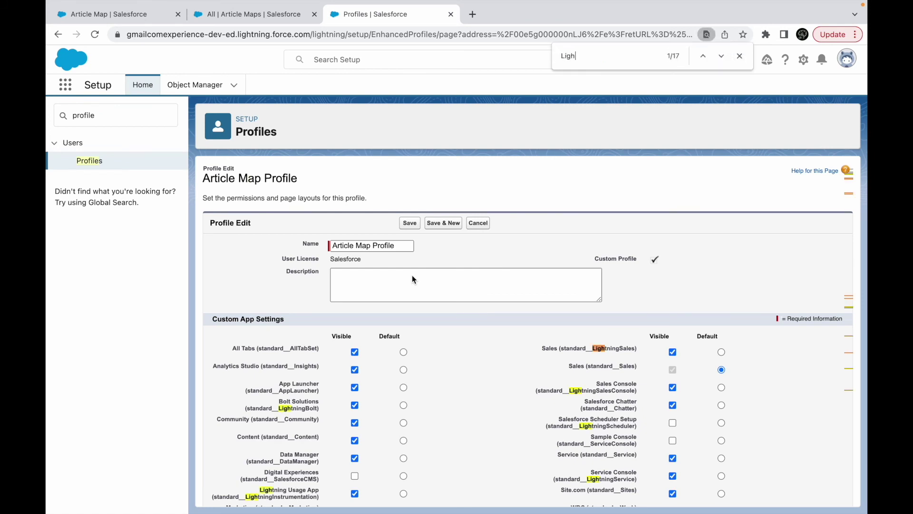
text(tning Ex)
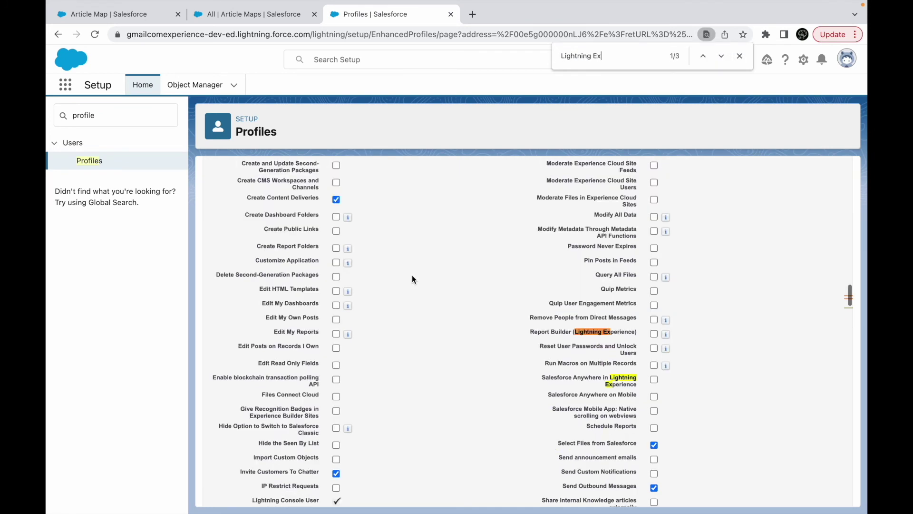
key(Return)
key(Return)
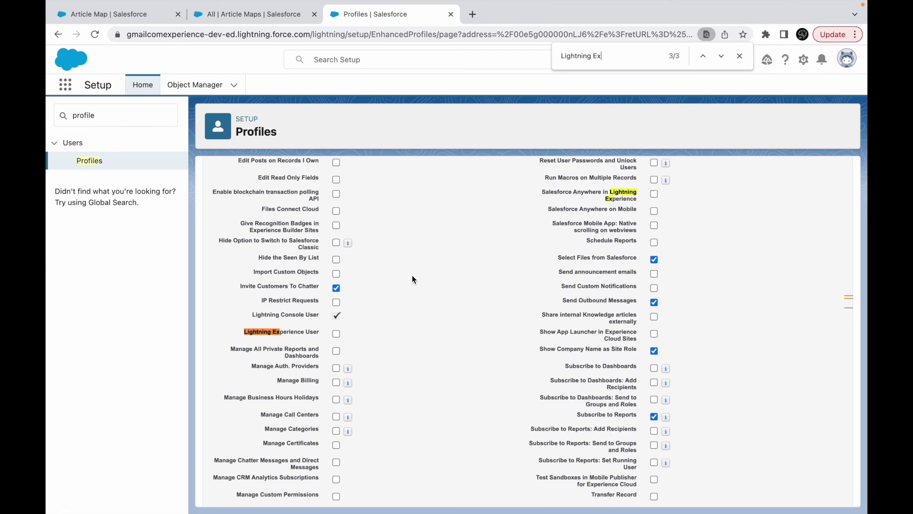
drag(620, 58, 562, 56)
key(BackSpace)
text(Article)
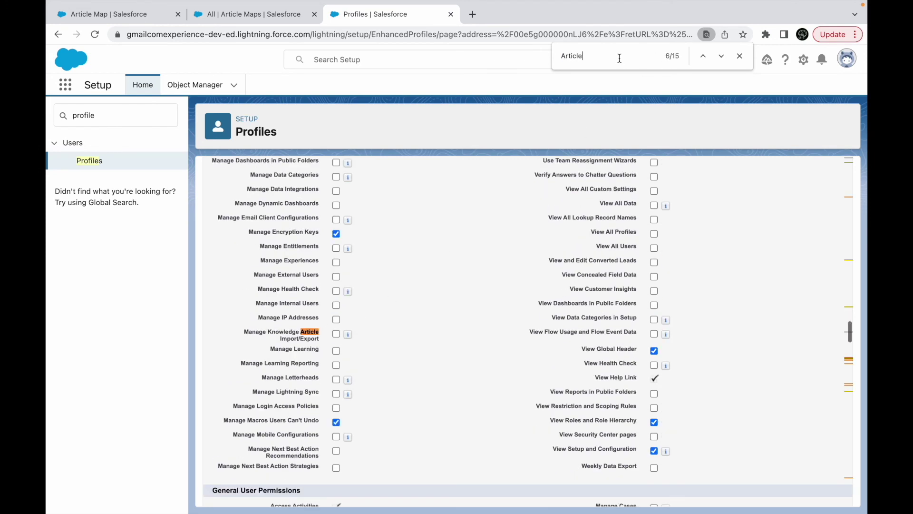
text( Maps)
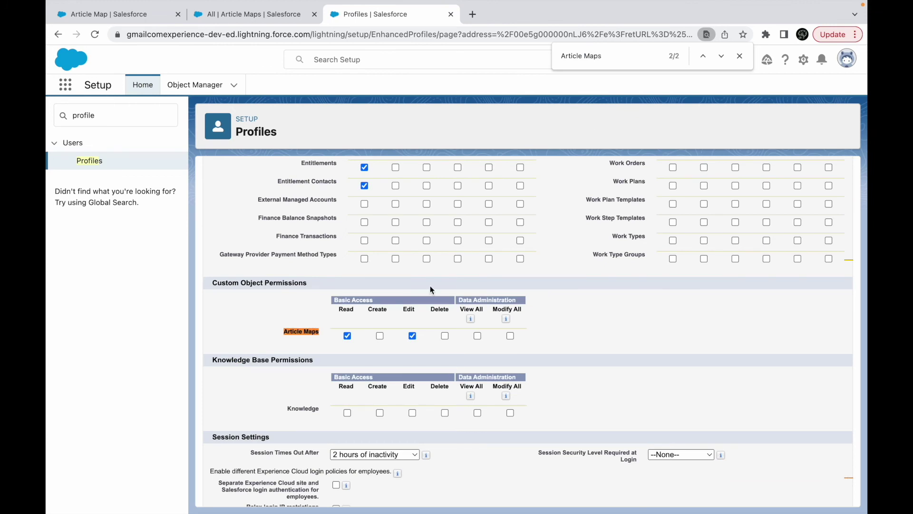
click(628, 65)
key(Return)
Grant Read, Create and Edit on Article Maps, leave tab visibility unchanged, and save the profile.
click(345, 335)
click(435, 325)
scroll(509, 296, up, 15)
scroll(509, 296, up, 10)
click(407, 225)
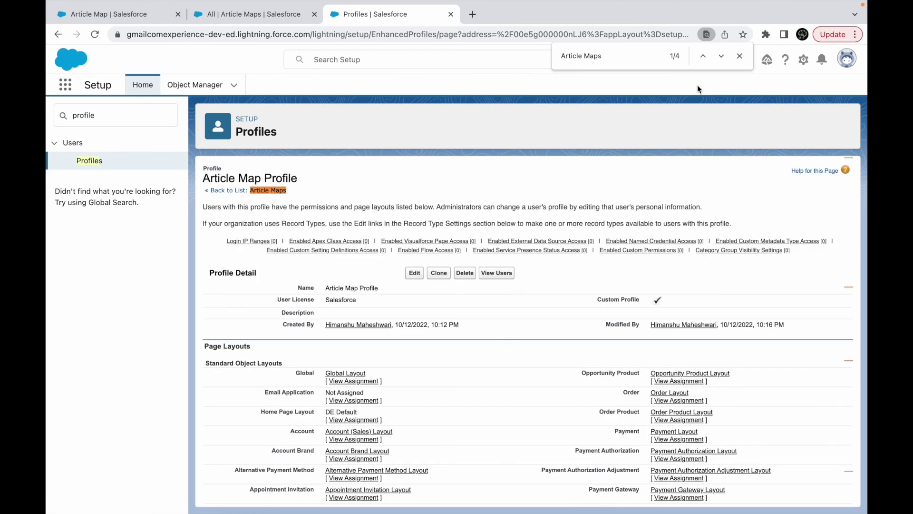
click(740, 55)
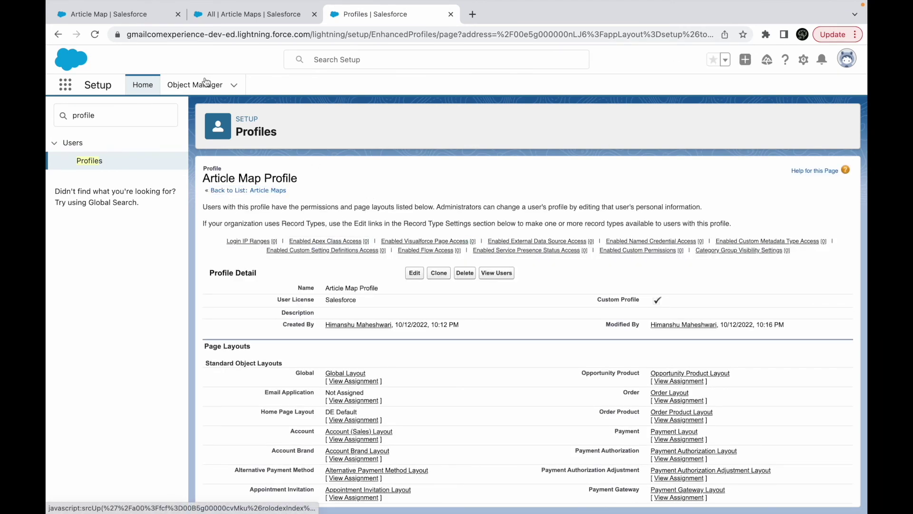
click(248, 15)
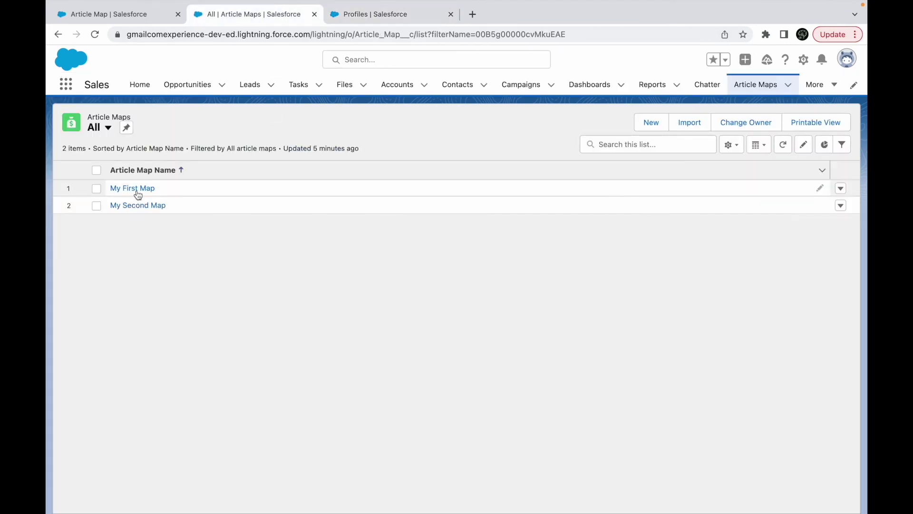
click(137, 191)
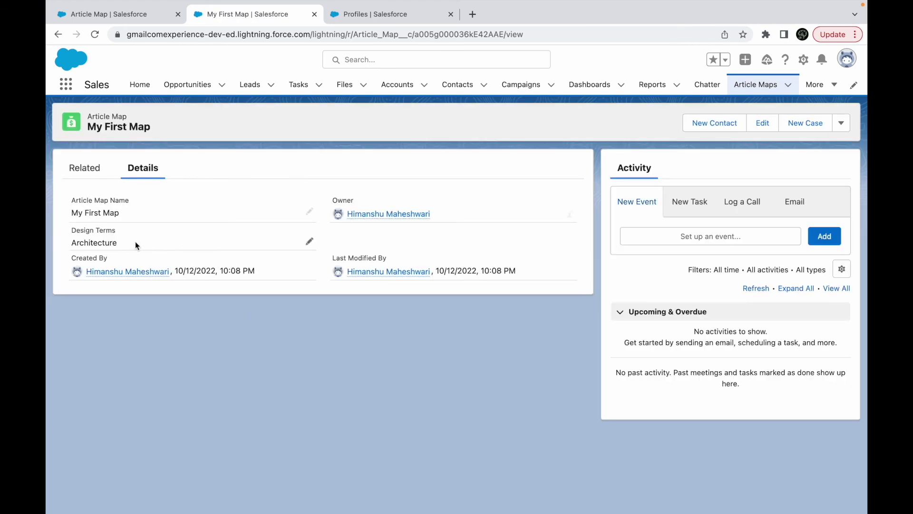
drag(136, 239, 71, 242)
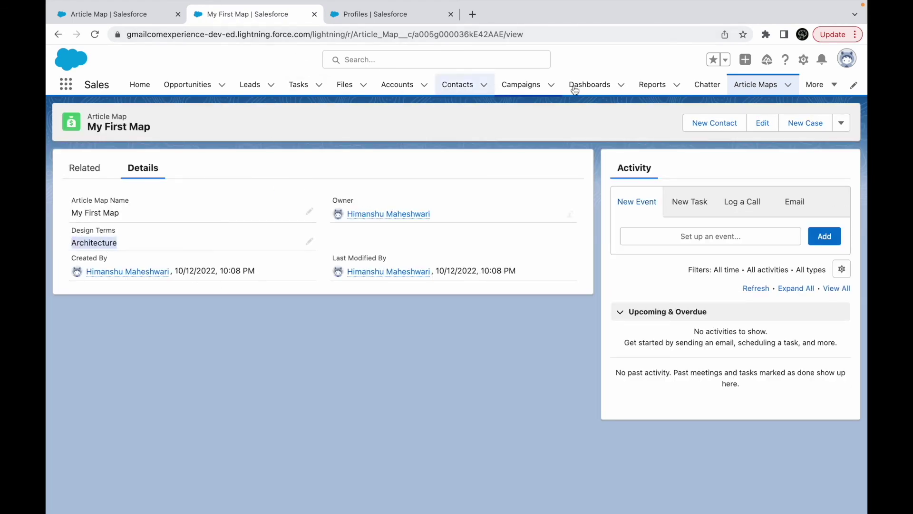
click(758, 86)
click(139, 207)
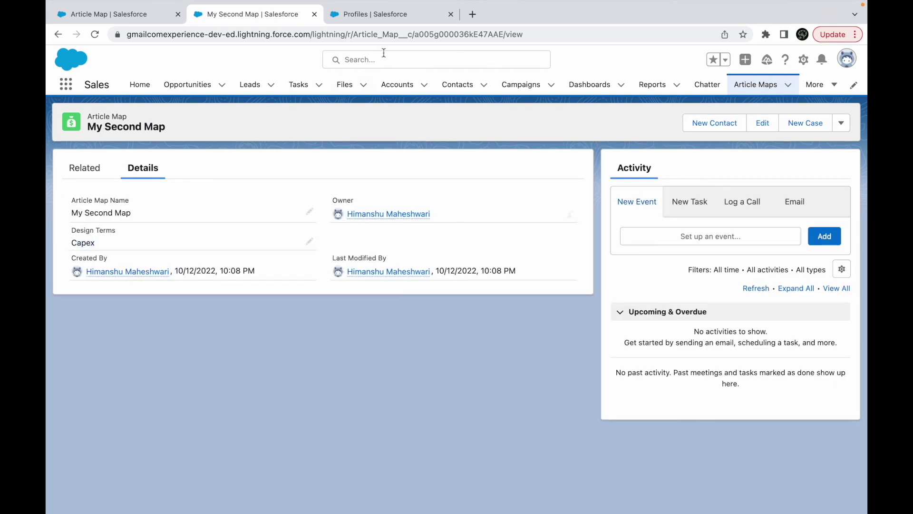
click(397, 11)
mouse_move(324, 250)
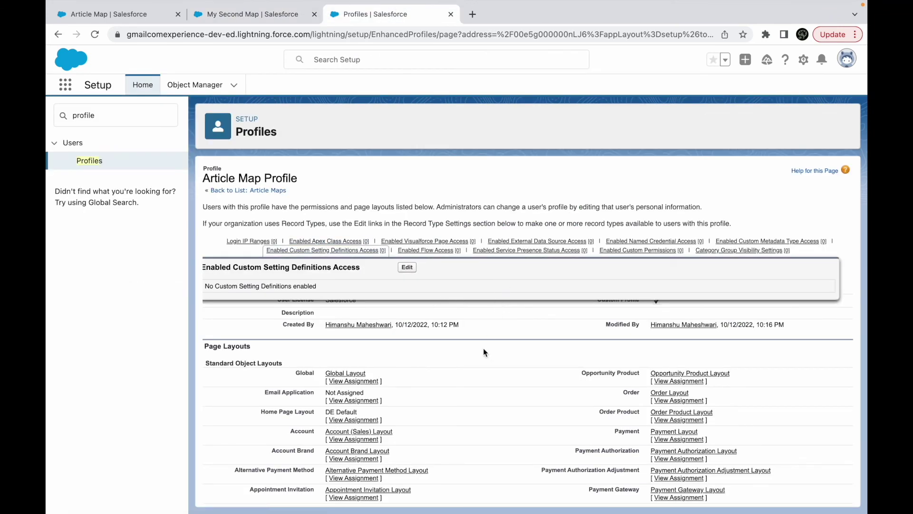
Edit Map User 1 from the profile's user list, changing Department from Architecture to Capital Expansion, and save.
click(496, 273)
click(283, 281)
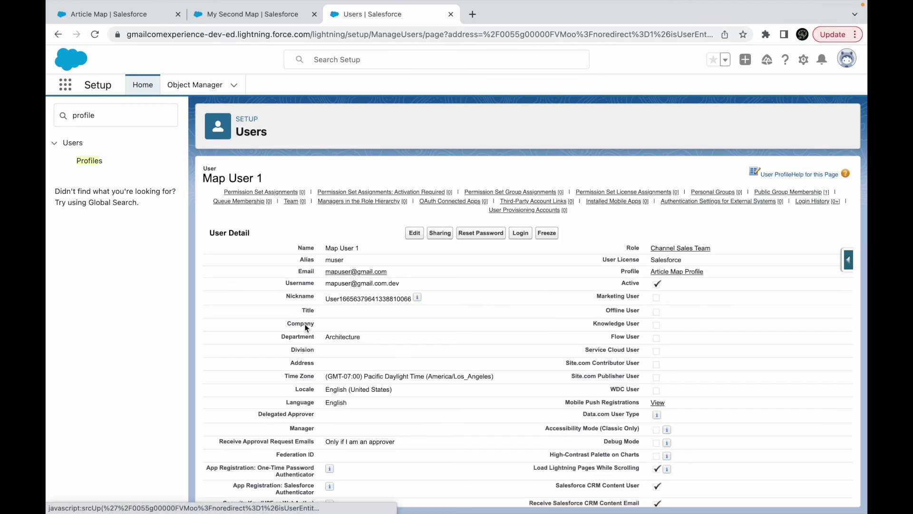
double_click(327, 337)
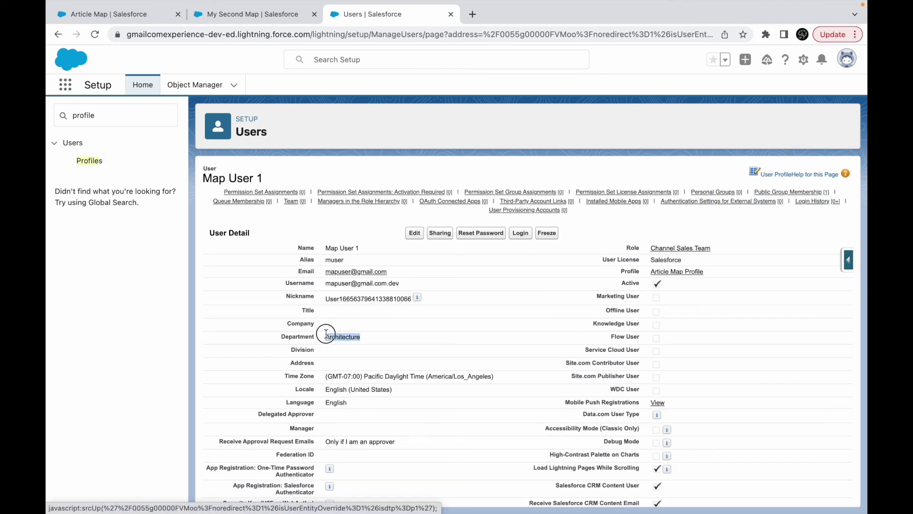
click(415, 233)
double_click(348, 362)
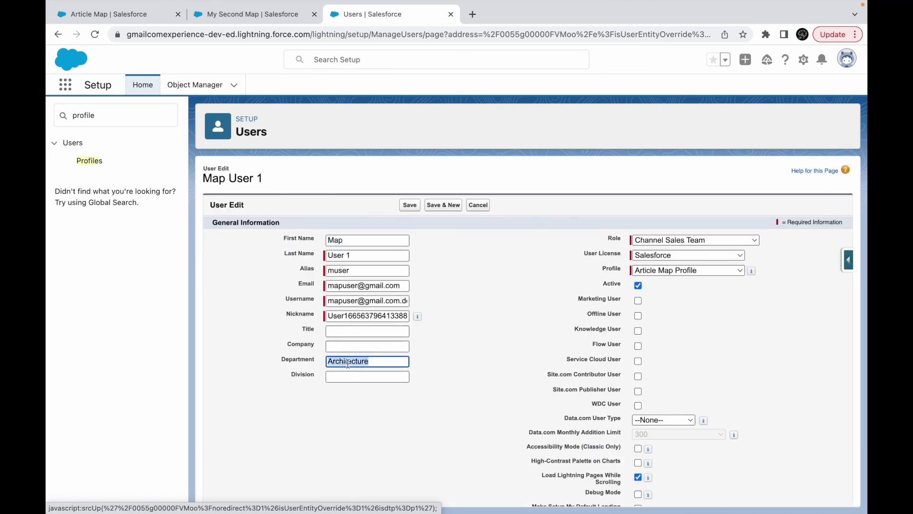
text(Capital Expansion)
click(479, 339)
click(411, 205)
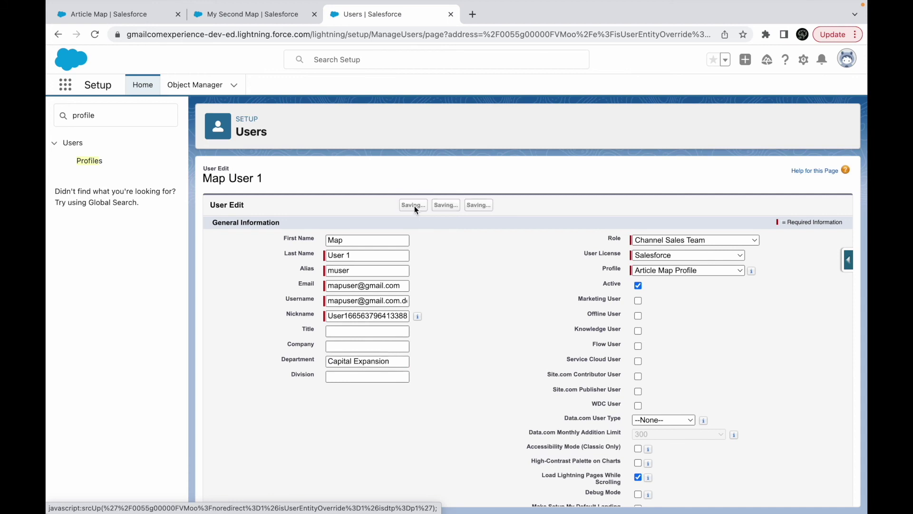
click(262, 17)
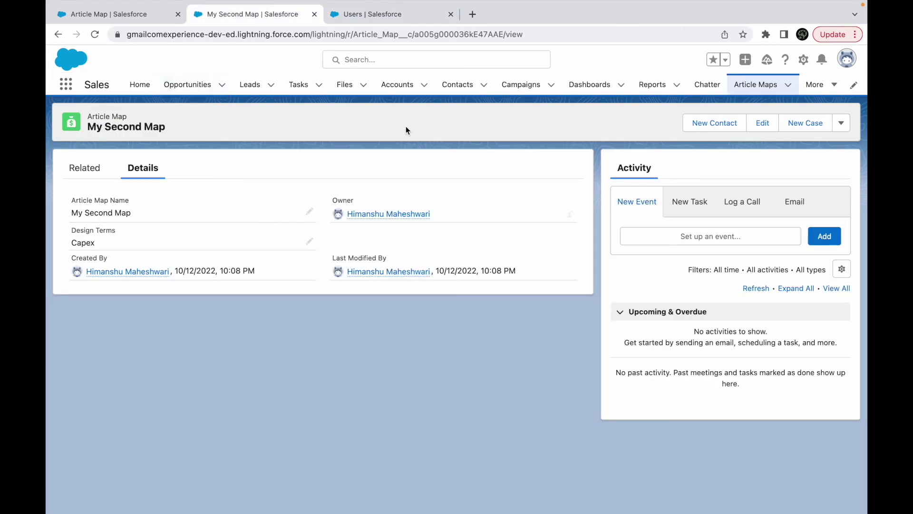
click(388, 15)
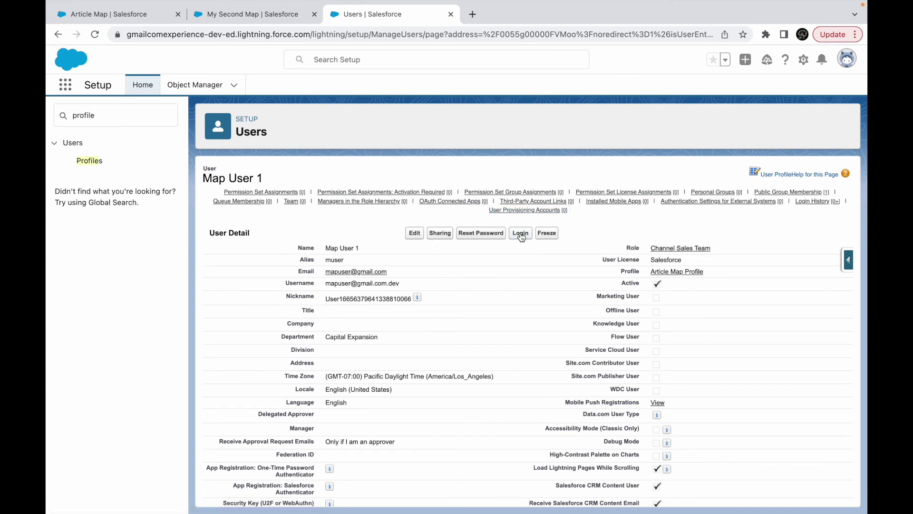
Log in as Map User 1, show All Article Maps, and open My Second Map, the only record listed.
click(520, 233)
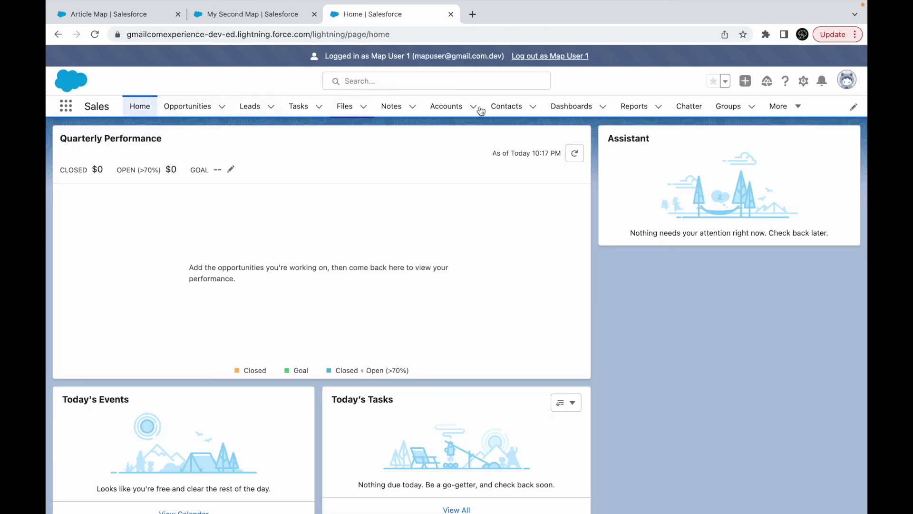
click(66, 106)
text(article)
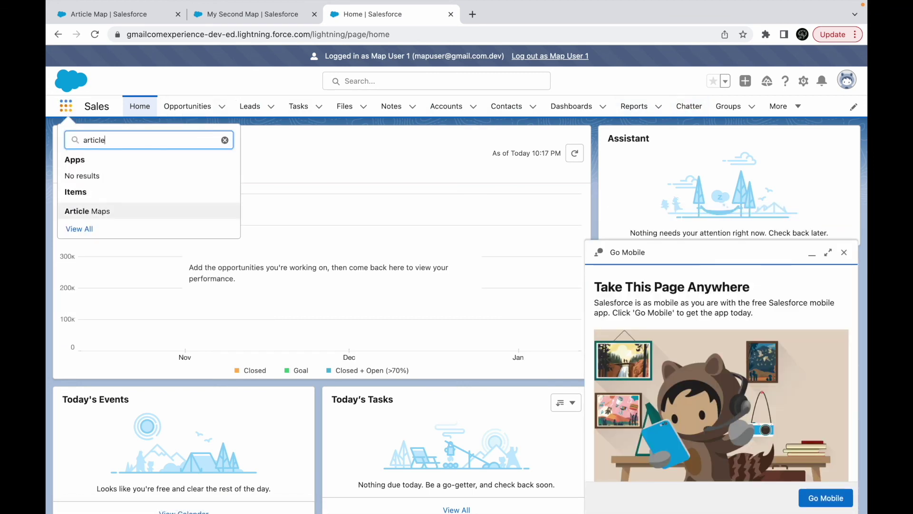
click(96, 211)
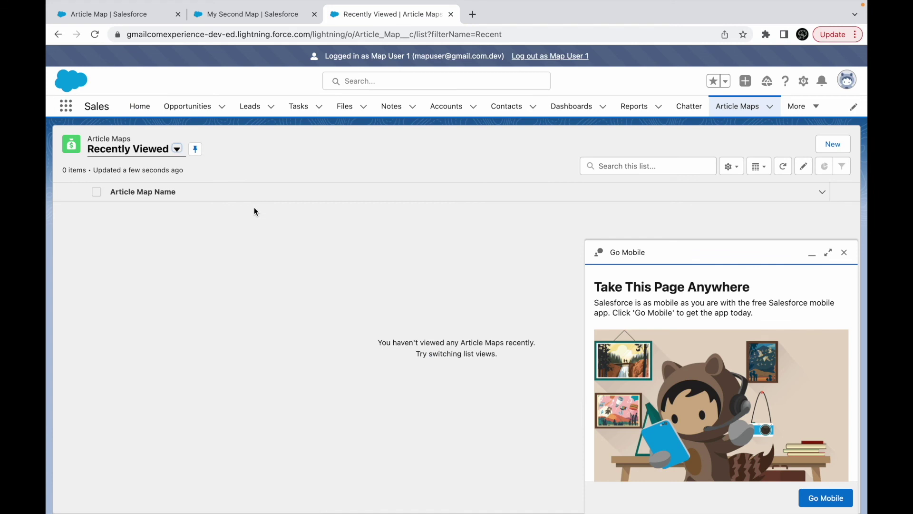
click(154, 158)
click(116, 186)
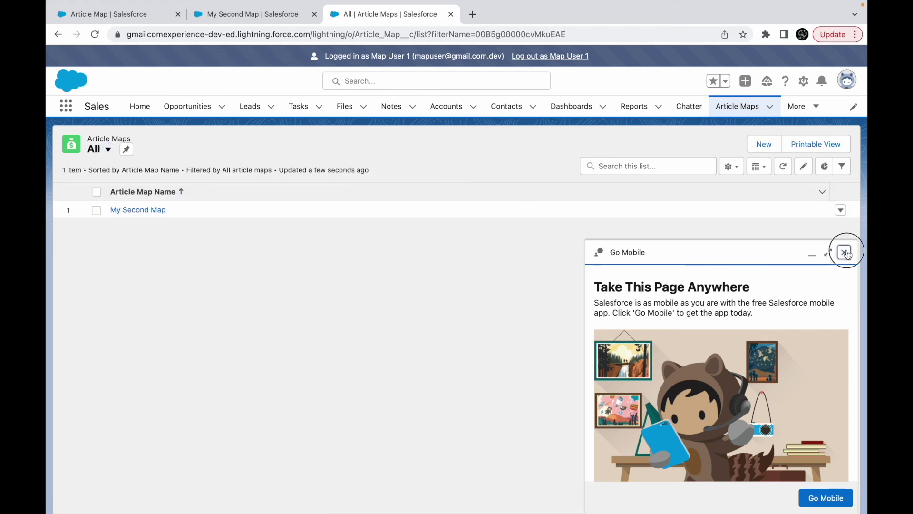
click(845, 252)
click(147, 209)
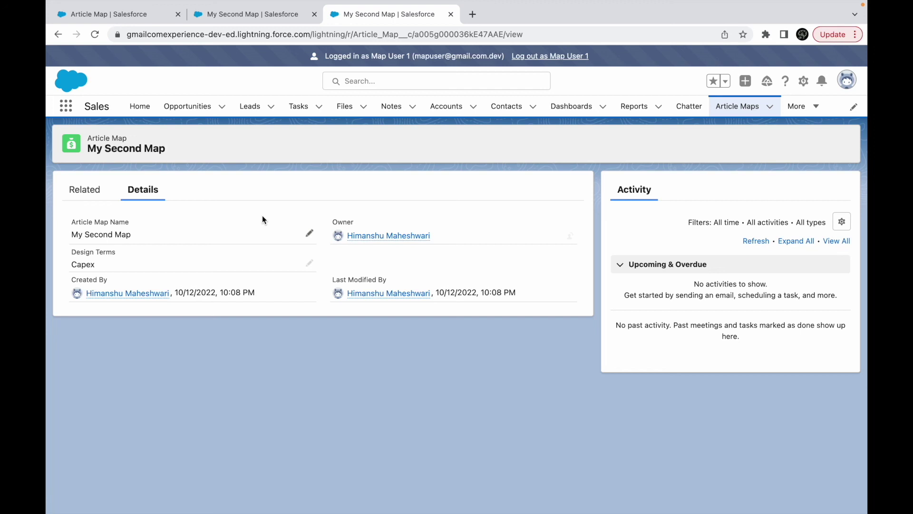
key(super+Tab)
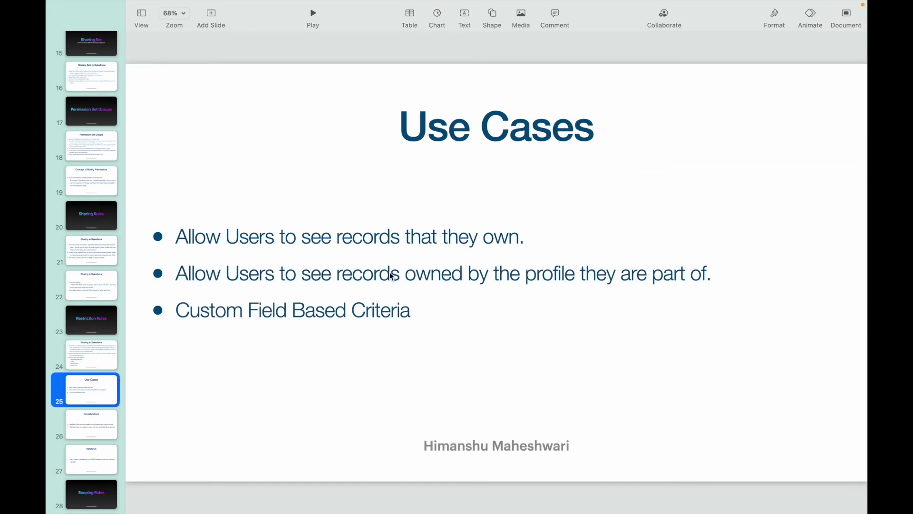
Go to the Considerations slide and highlight the words code, executing, system and context.
click(96, 424)
click(232, 276)
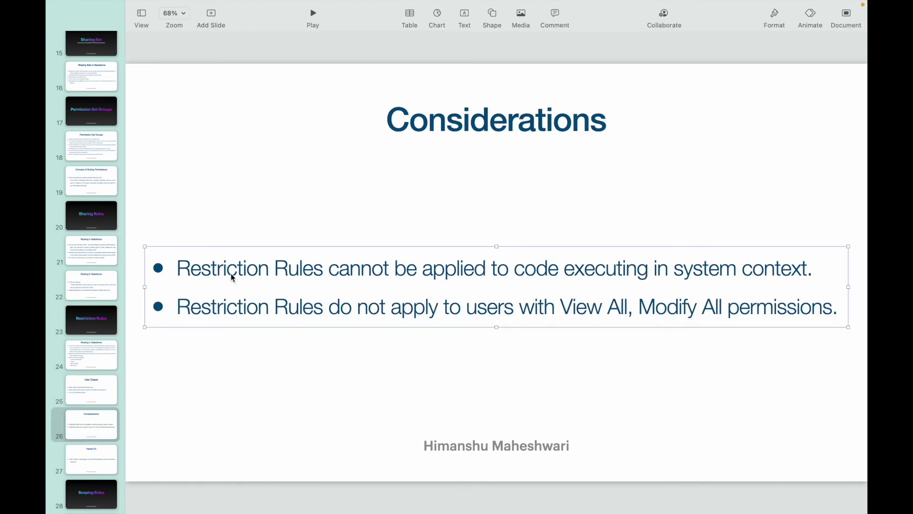
double_click(545, 271)
double_click(590, 271)
double_click(729, 270)
double_click(777, 269)
click(824, 268)
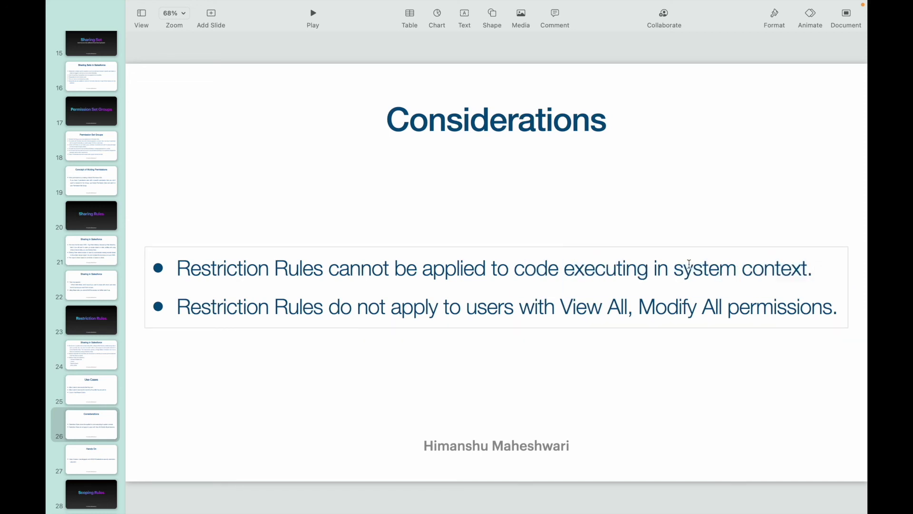
Highlight the phrases 'system context', 'applied to code', 'cannot be applied' and 'users with View All'.
drag(683, 267, 816, 266)
click(821, 267)
drag(429, 268, 568, 271)
click(626, 271)
drag(328, 271, 500, 260)
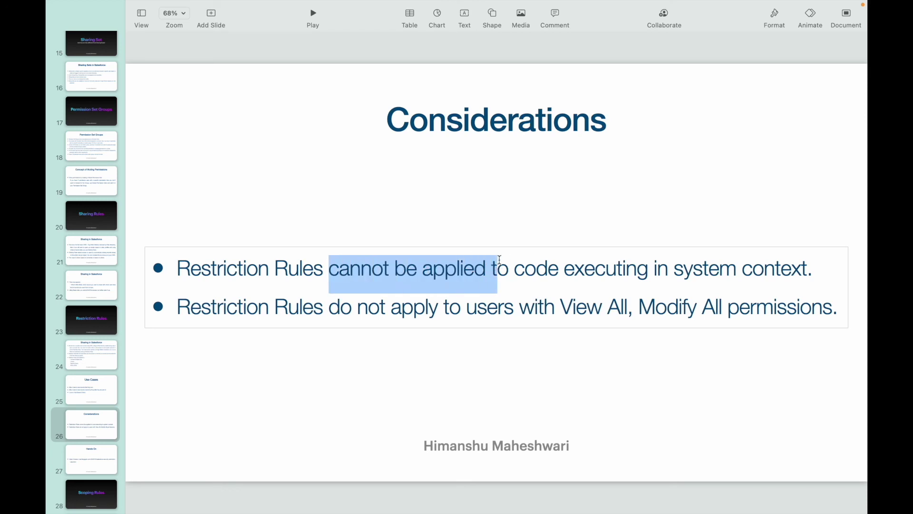
click(329, 307)
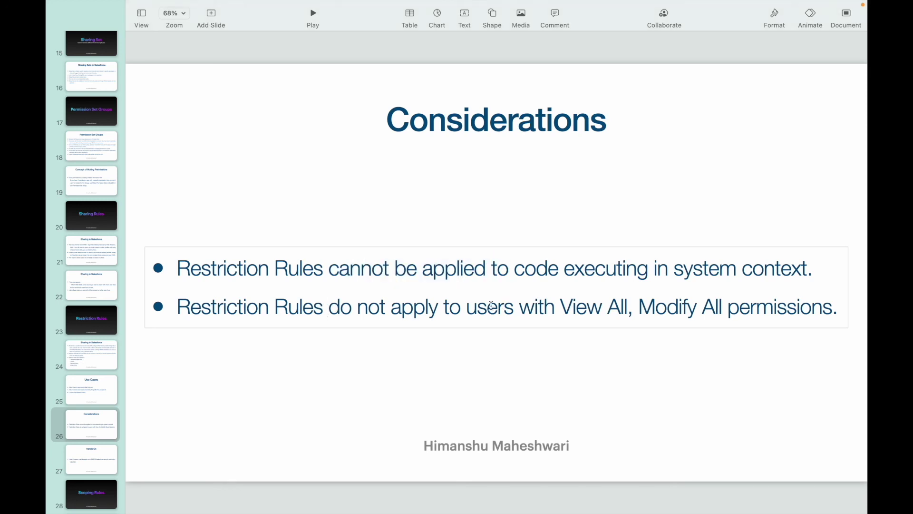
drag(469, 307, 640, 307)
click(706, 308)
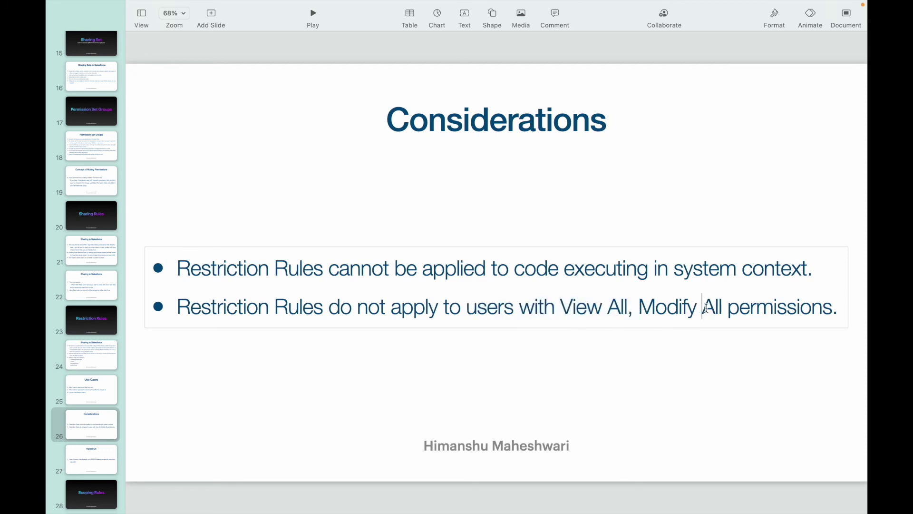